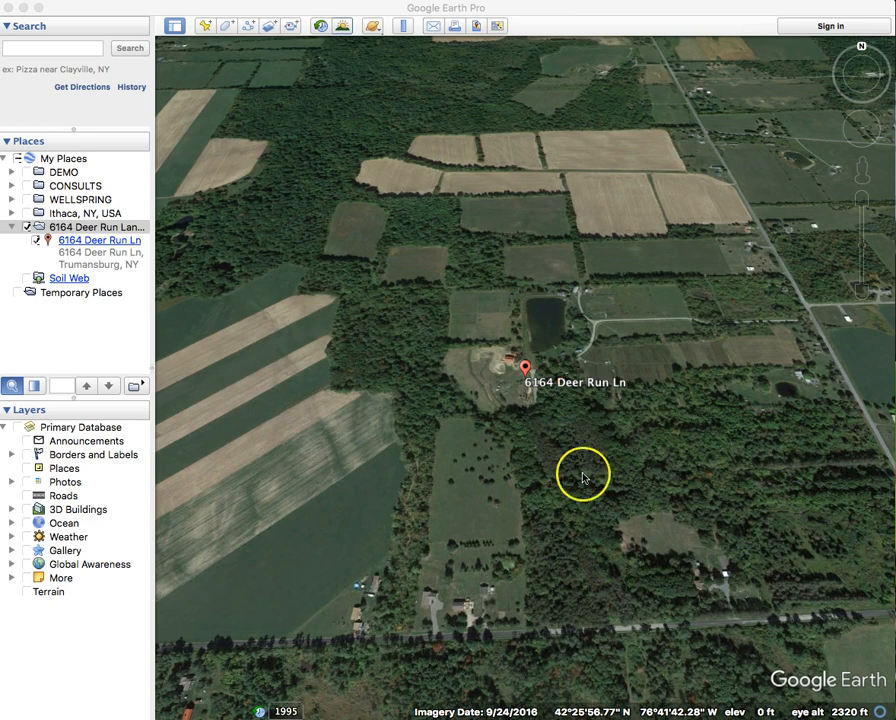
- Tilt to a straight-down view centred on the Deer Run property
{"action": "middle_click_drag", "start_coordinate": [690, 492], "coordinate": [686, 316]}
{"action": "left_click_drag", "start_coordinate": [686, 316], "coordinate": [594, 374]}
{"action": "scroll", "coordinate": [606, 410], "scroll_direction": "up", "scroll_amount": 5}
{"action": "middle_click_drag", "start_coordinate": [554, 357], "coordinate": [554, 275]}
{"action": "left_click_drag", "start_coordinate": [554, 275], "coordinate": [566, 307]}
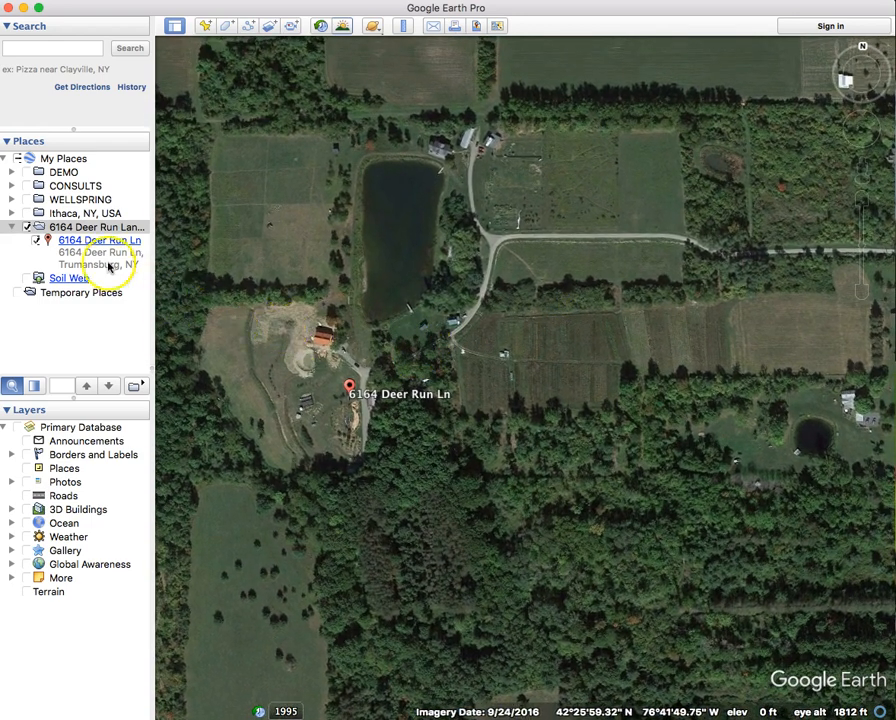
{"action": "left_click", "coordinate": [9, 228]}
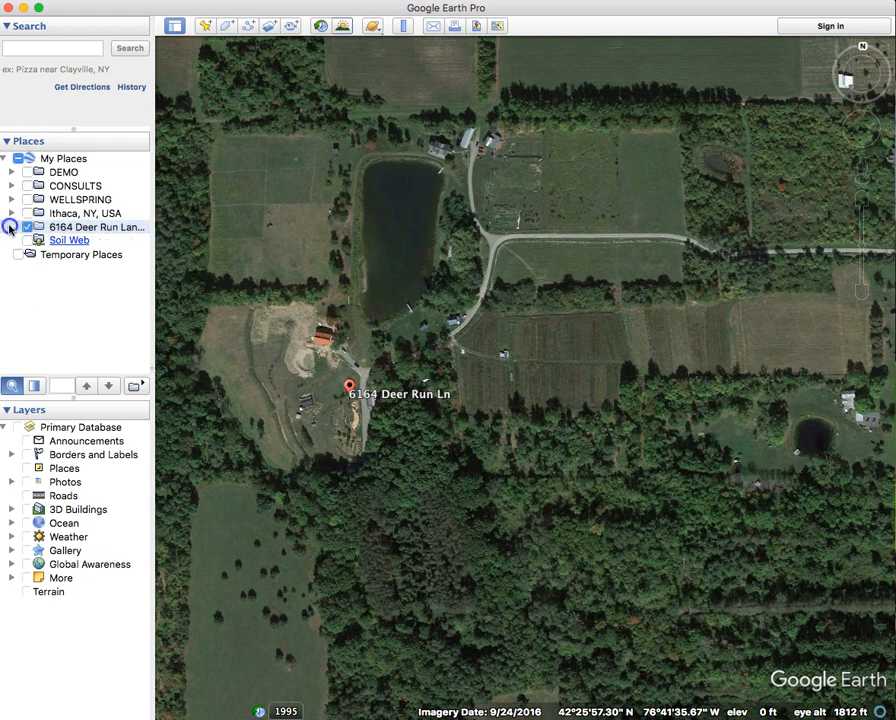
{"action": "left_click", "coordinate": [81, 160]}
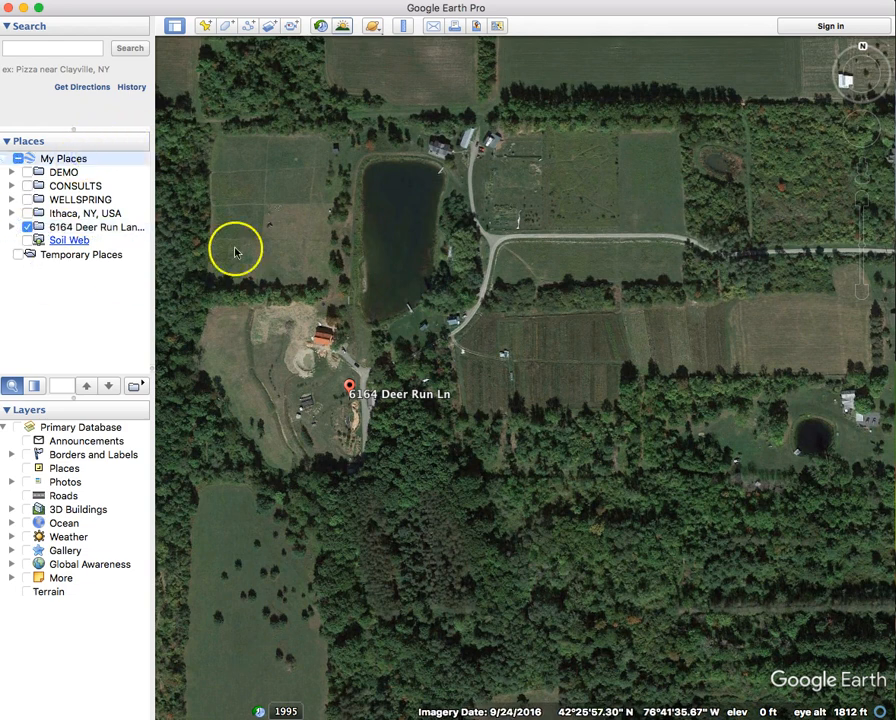
{"action": "left_click", "coordinate": [27, 227]}
- Create a new folder named 'Demo for Video' inside My Places
{"action": "right_click", "coordinate": [89, 157]}
{"action": "mouse_move", "coordinate": [115, 175]}
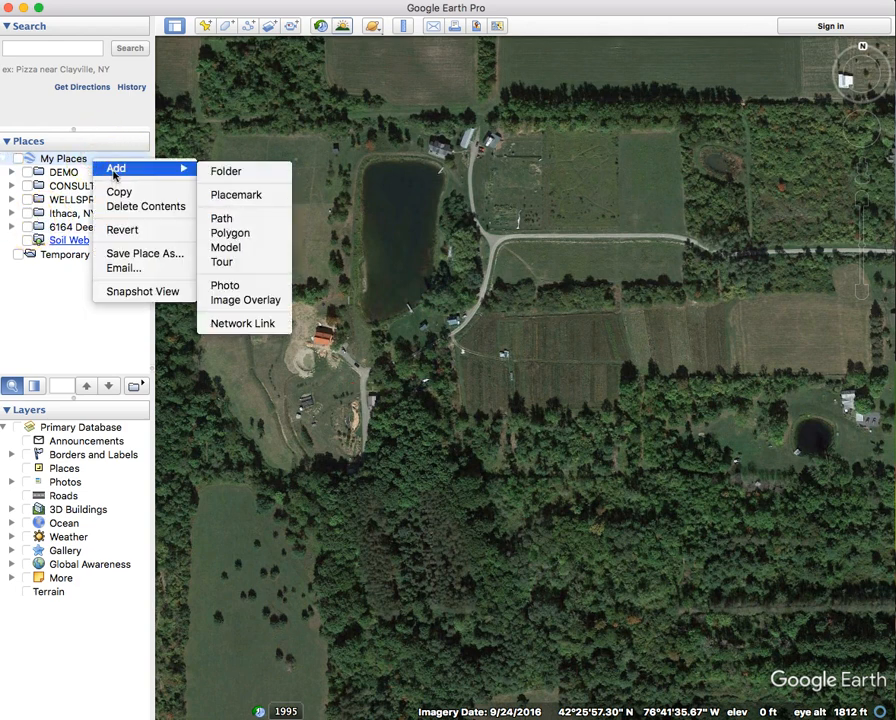
{"action": "left_click", "coordinate": [214, 174]}
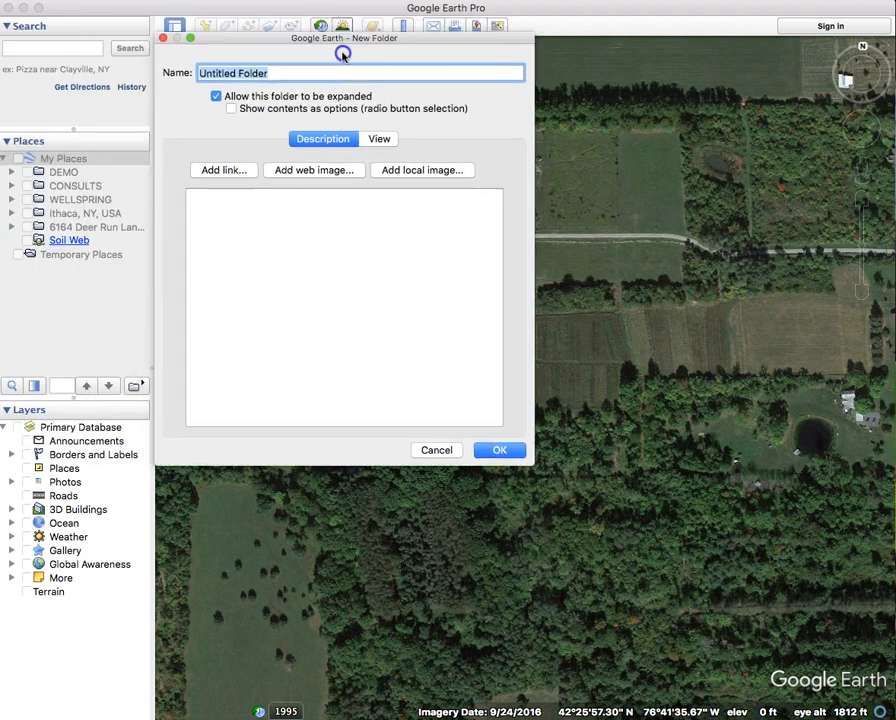
{"action": "left_click_drag", "start_coordinate": [340, 50], "coordinate": [386, 112]}
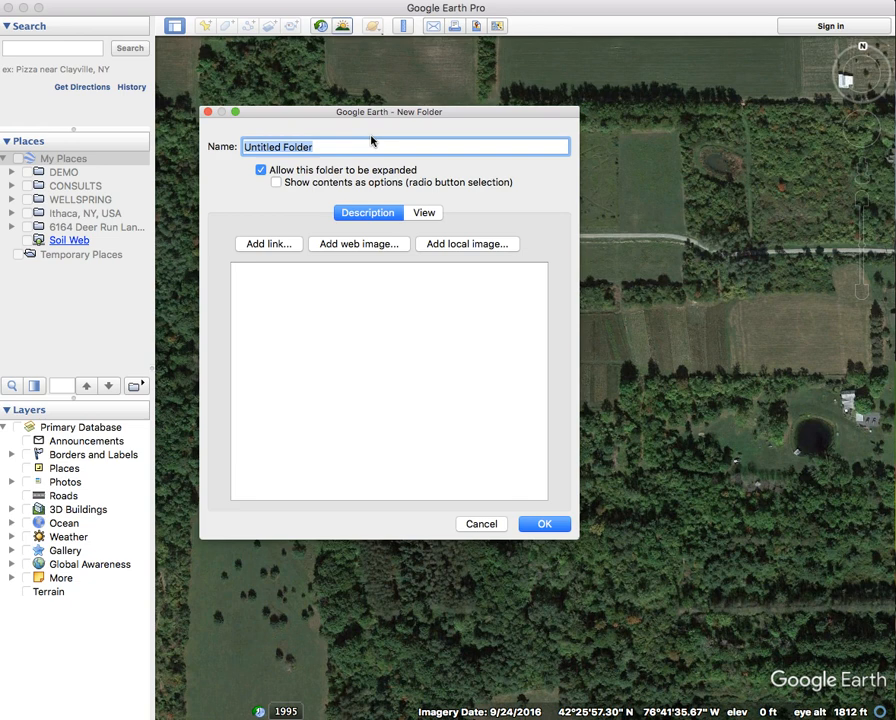
{"action": "type", "text": "Demo for Video"}
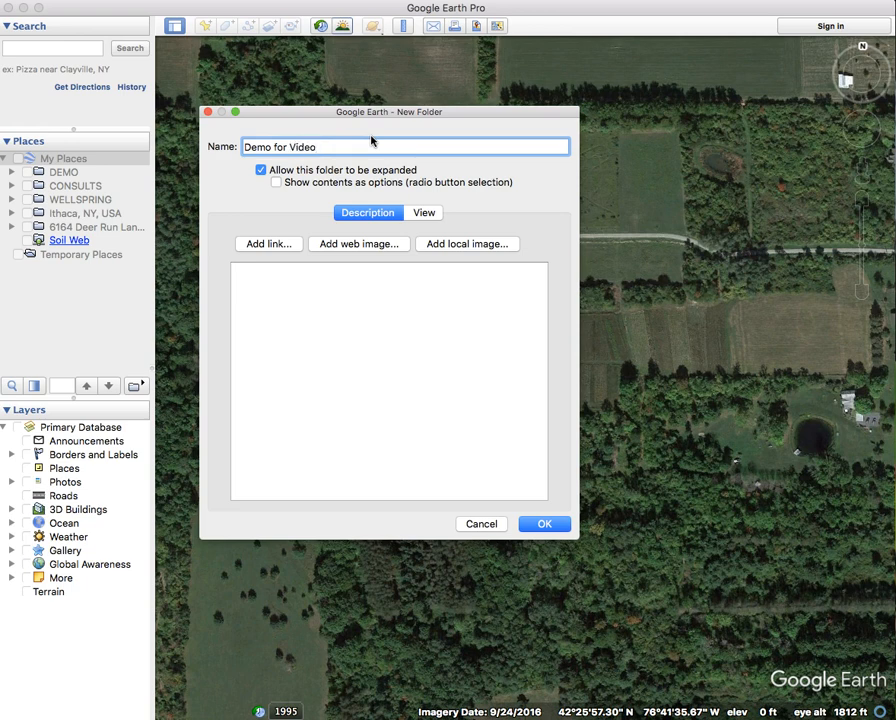
{"action": "left_click", "coordinate": [544, 524]}
{"action": "left_click", "coordinate": [101, 358]}
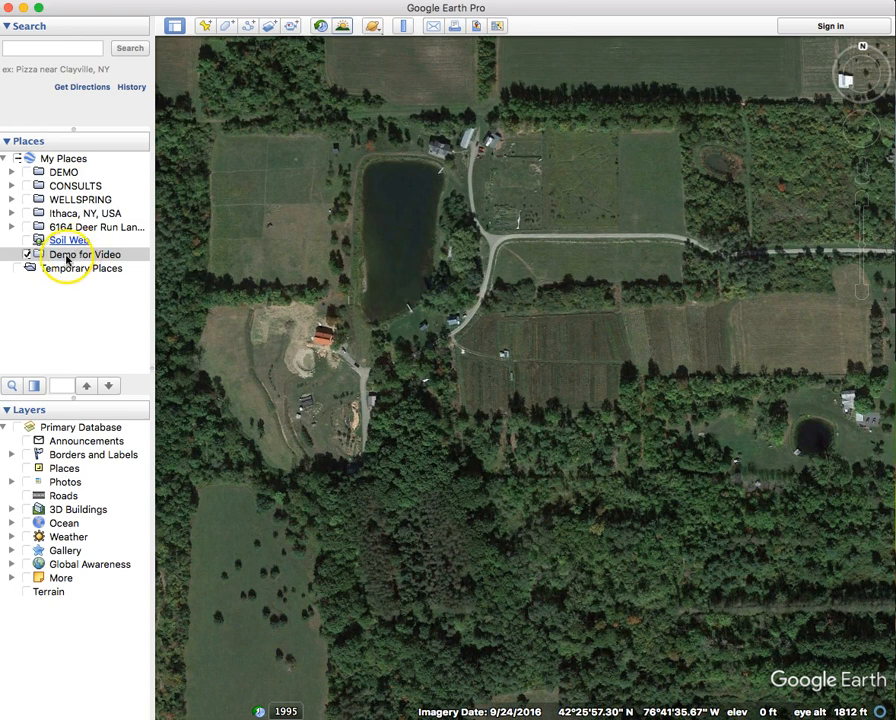
- Use File > Save to save My Places, keeping the Demo for Video folder
{"action": "left_click", "coordinate": [100, 1]}
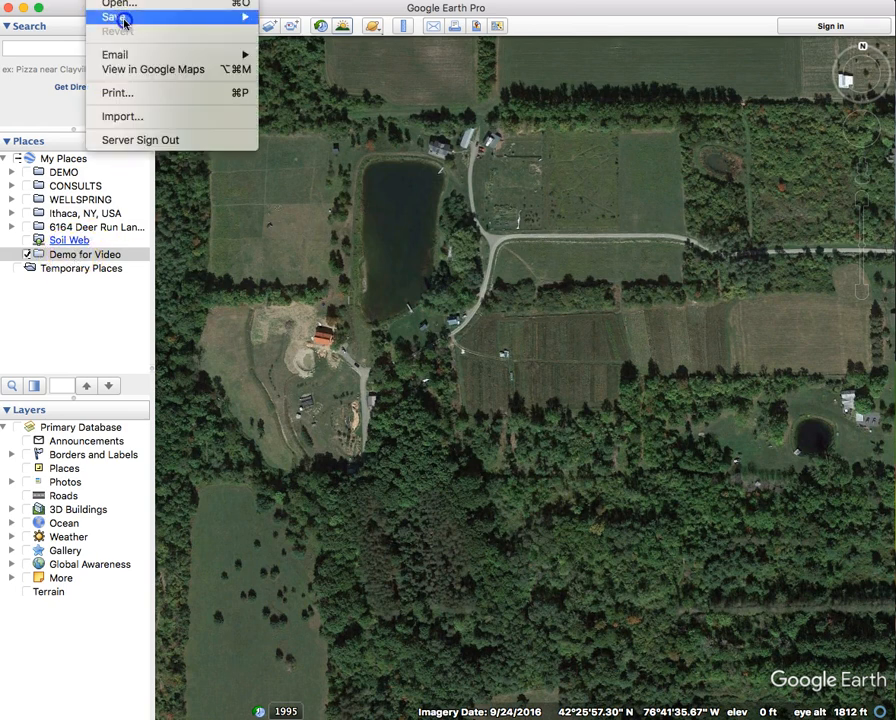
{"action": "mouse_move", "coordinate": [122, 18]}
{"action": "left_click", "coordinate": [405, 46]}
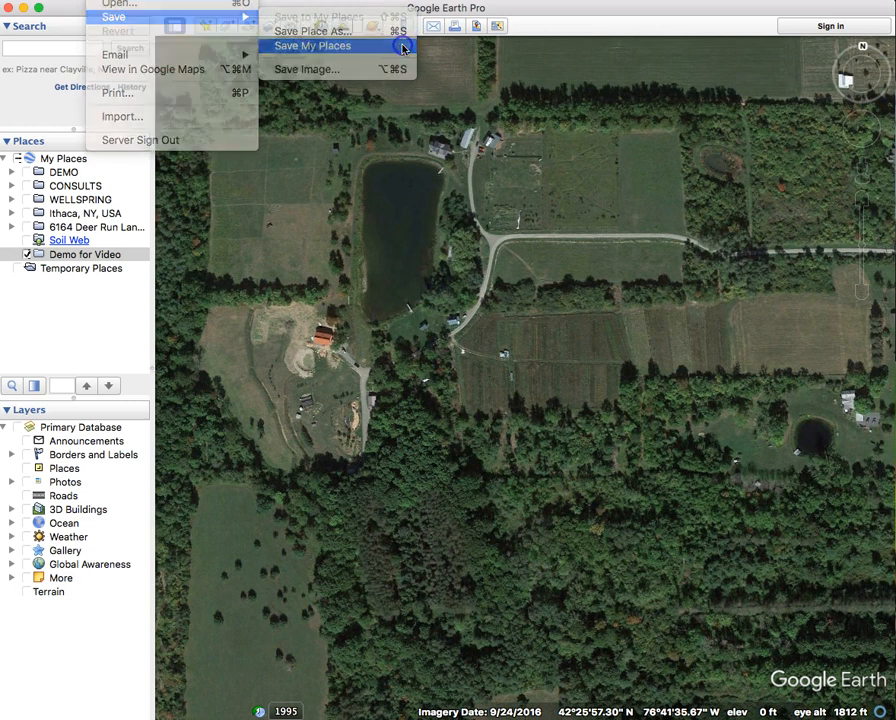
{"action": "left_click", "coordinate": [76, 279]}
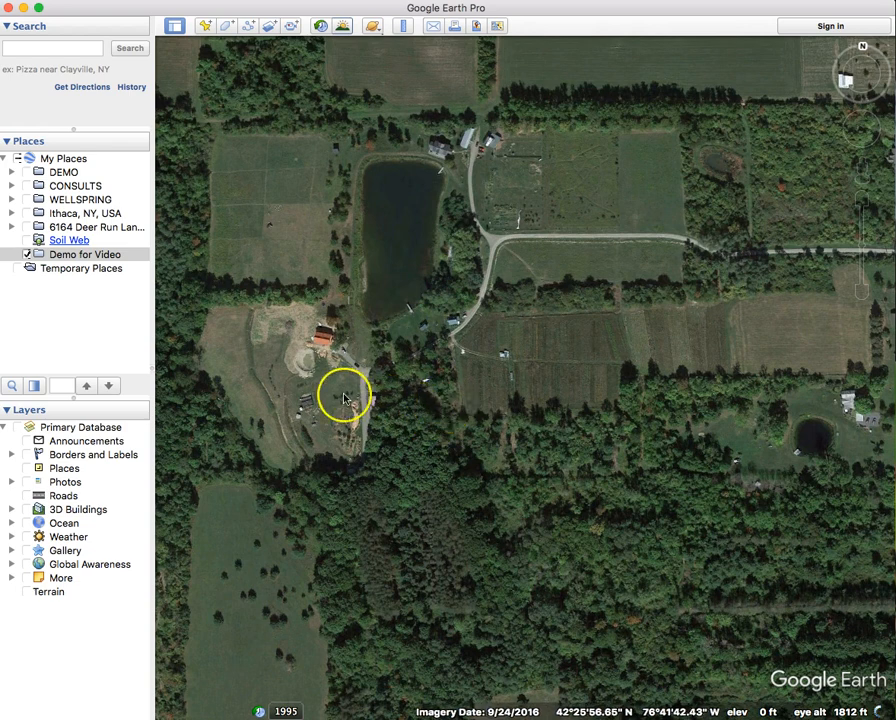
{"action": "left_click", "coordinate": [26, 593]}
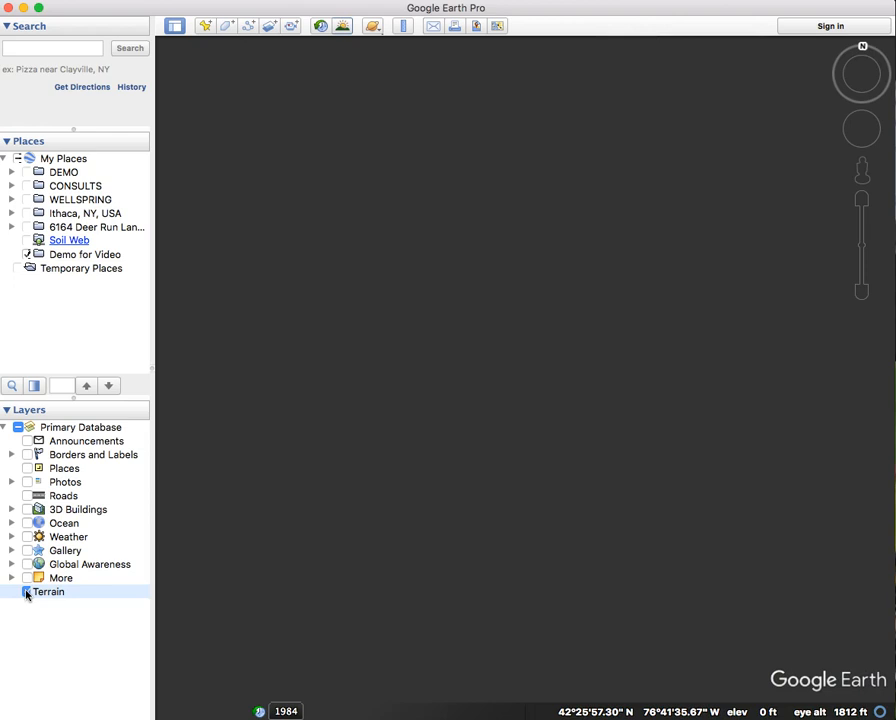
{"action": "scroll", "coordinate": [328, 335], "scroll_direction": "down", "scroll_amount": 5}
{"action": "scroll", "coordinate": [328, 335], "scroll_direction": "down", "scroll_amount": 3}
{"action": "left_click_drag", "start_coordinate": [330, 338], "coordinate": [774, 425]}
{"action": "left_click_drag", "start_coordinate": [444, 242], "coordinate": [560, 318]}
{"action": "scroll", "coordinate": [373, 387], "scroll_direction": "up", "scroll_amount": 5}
{"action": "left_click_drag", "start_coordinate": [474, 356], "coordinate": [419, 410]}
{"action": "scroll", "coordinate": [418, 410], "scroll_direction": "up", "scroll_amount": 5}
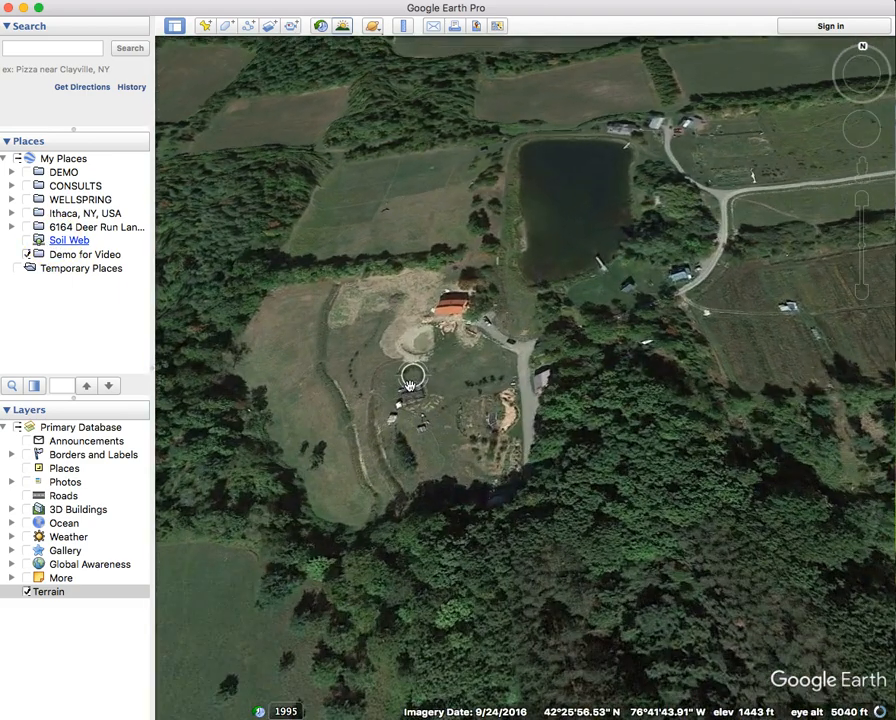
{"action": "scroll", "coordinate": [410, 386], "scroll_direction": "up", "scroll_amount": 2}
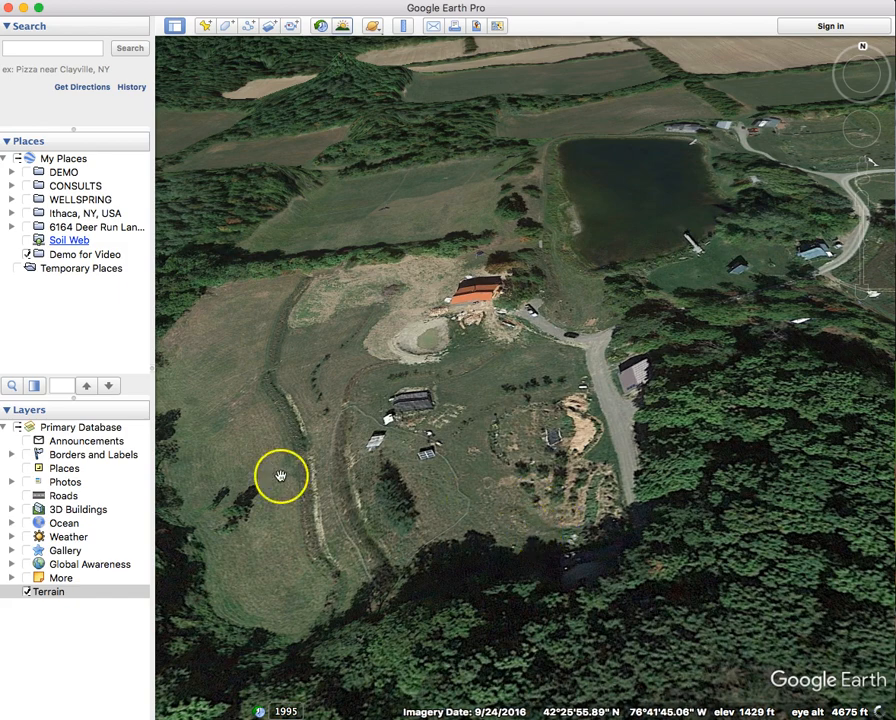
{"action": "scroll", "coordinate": [596, 369], "scroll_direction": "down", "scroll_amount": 5}
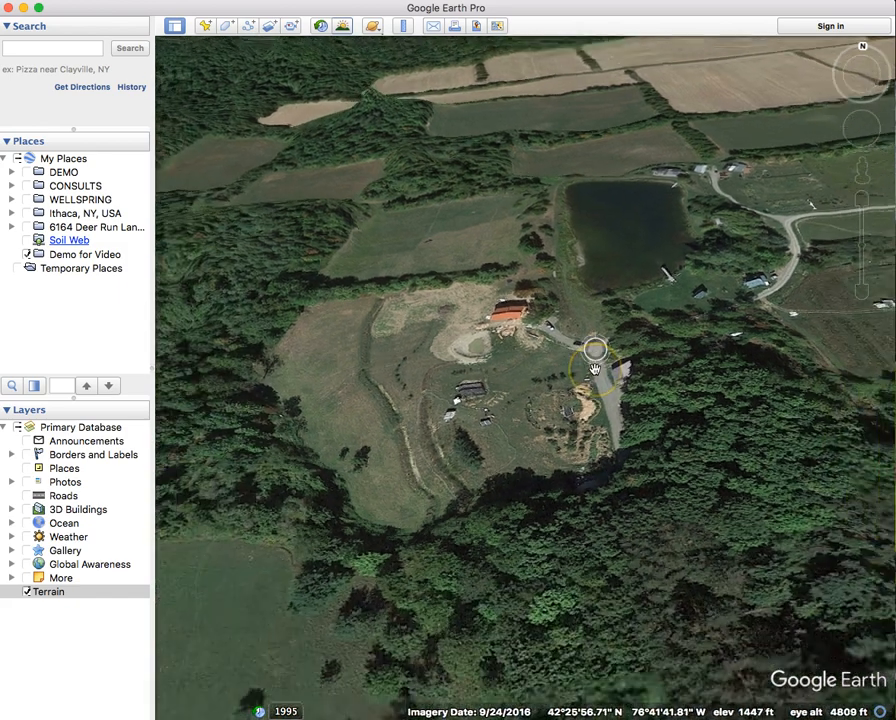
{"action": "left_click_drag", "start_coordinate": [596, 369], "coordinate": [513, 460]}
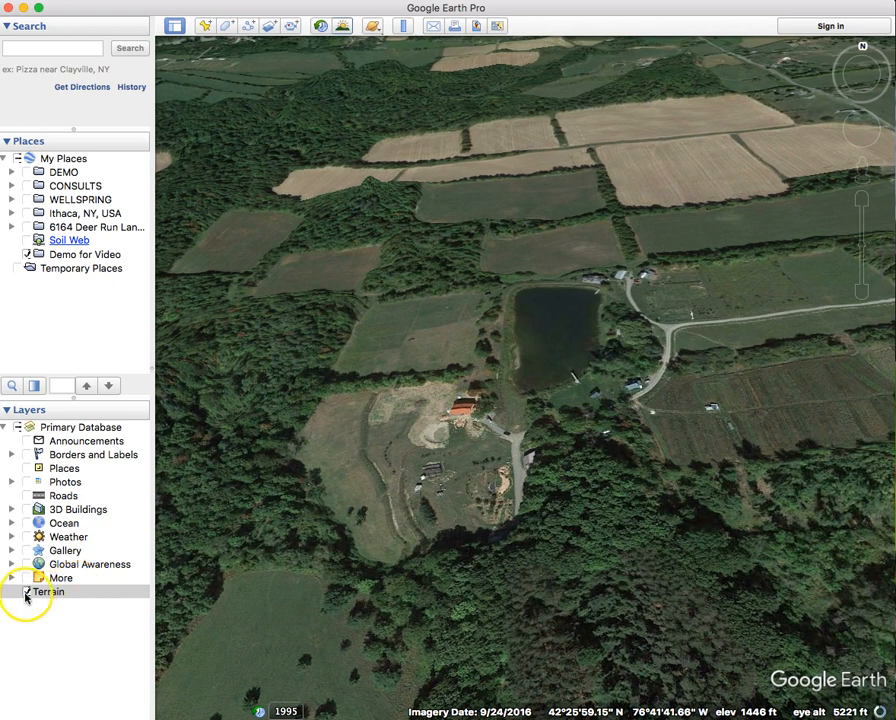
{"action": "left_click", "coordinate": [27, 591]}
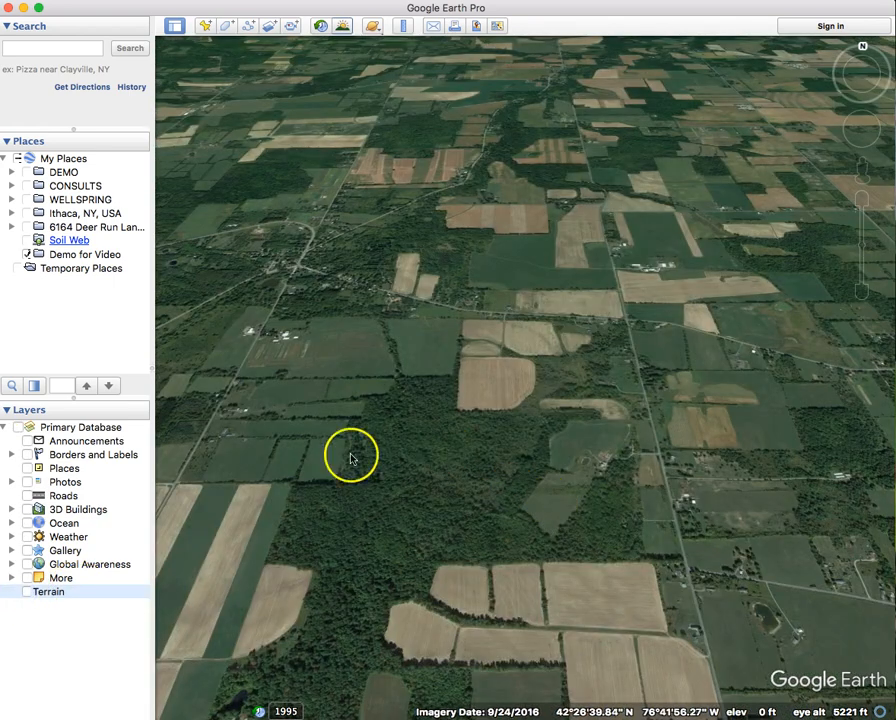
- Fly to Deer Run, zoom to a top-down view of the pond, then select Demo for Video
{"action": "double_click", "coordinate": [73, 230]}
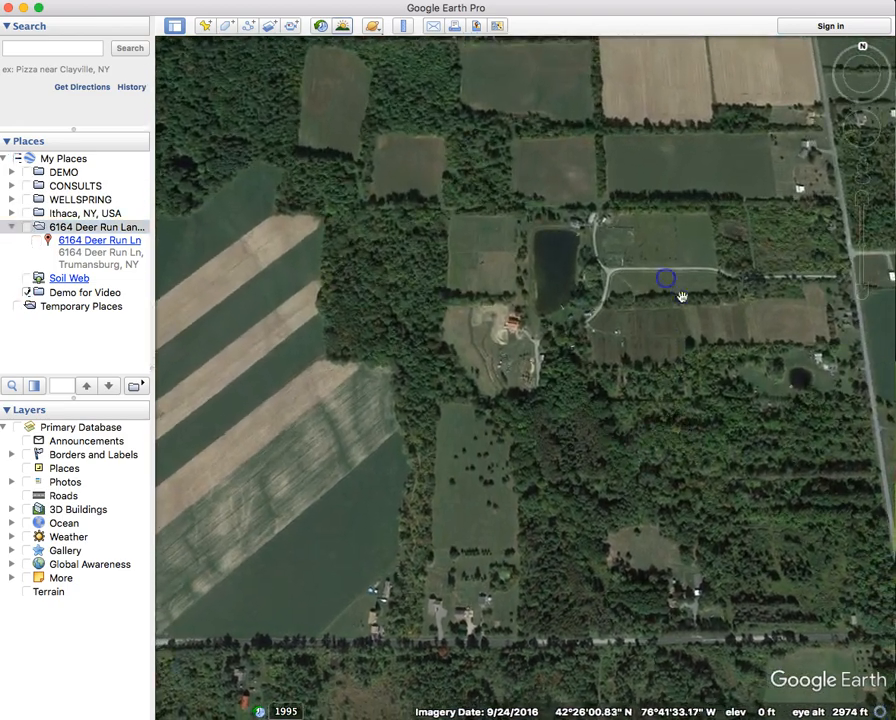
{"action": "left_click_drag", "start_coordinate": [681, 296], "coordinate": [510, 474]}
{"action": "double_click", "coordinate": [510, 474]}
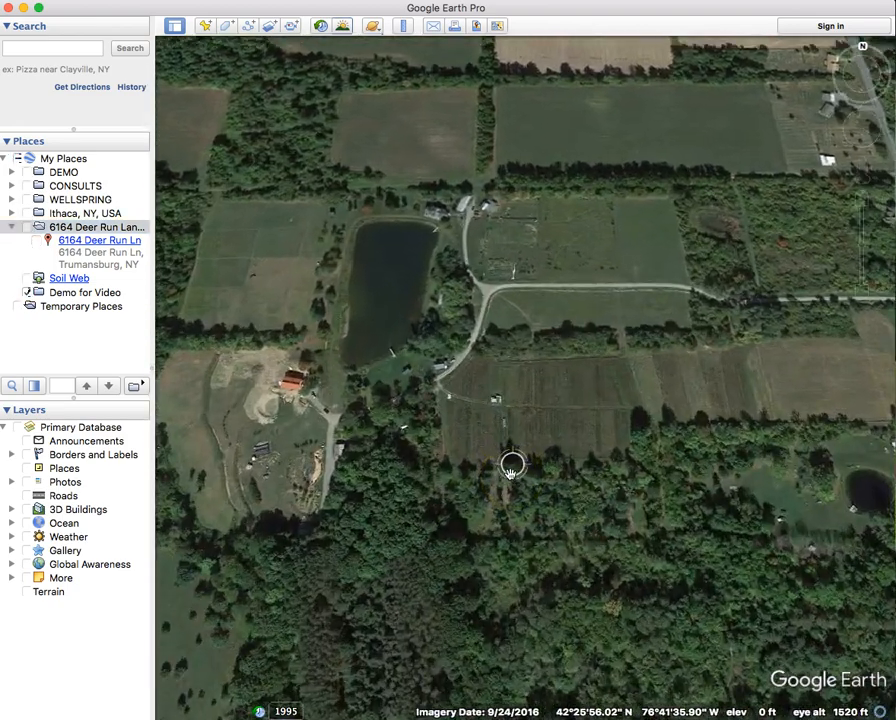
{"action": "scroll", "coordinate": [510, 472], "scroll_direction": "up", "scroll_amount": 4}
{"action": "middle_click_drag", "start_coordinate": [536, 443], "coordinate": [532, 358]}
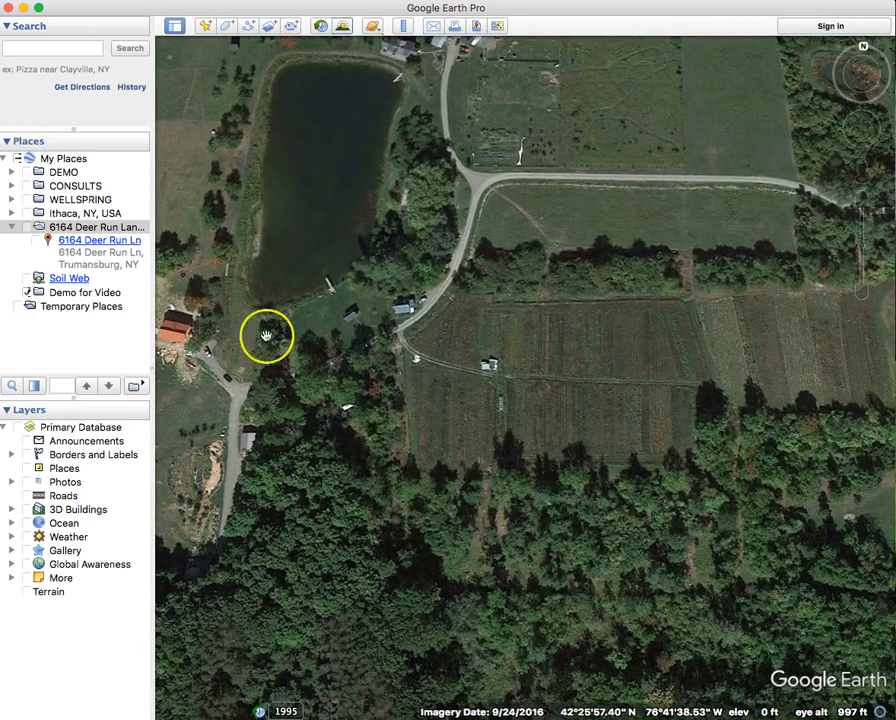
{"action": "left_click", "coordinate": [11, 227]}
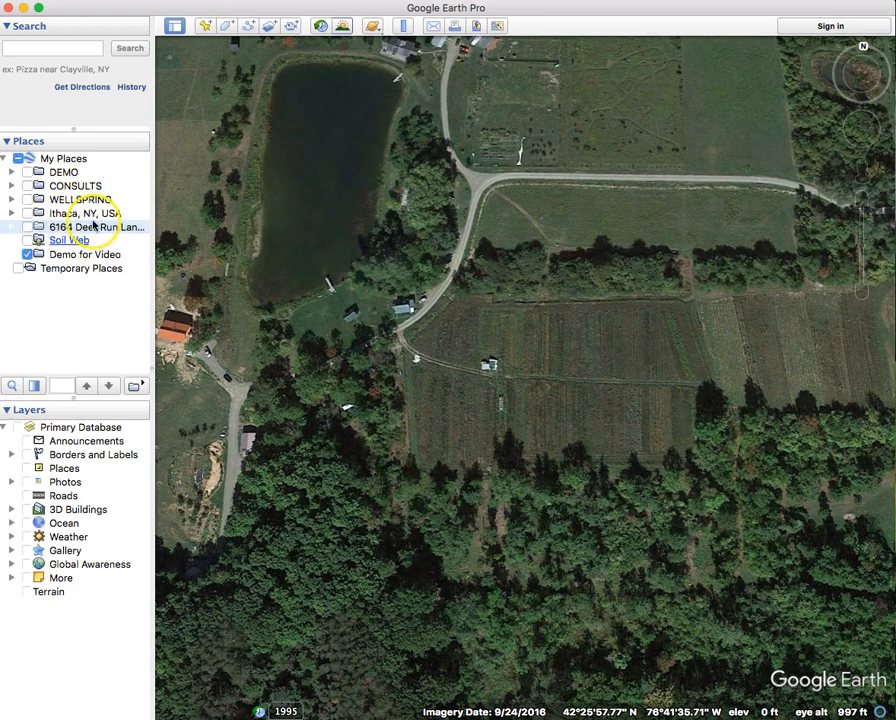
{"action": "left_click", "coordinate": [87, 256]}
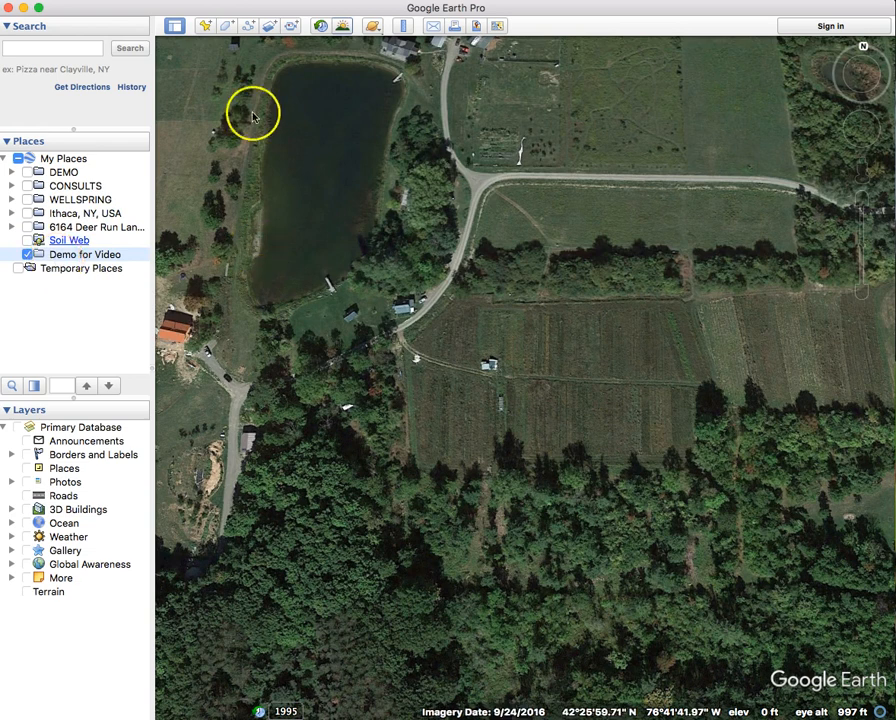
- Add a new placemark pinned on the small shack in the field
{"action": "left_click", "coordinate": [206, 28]}
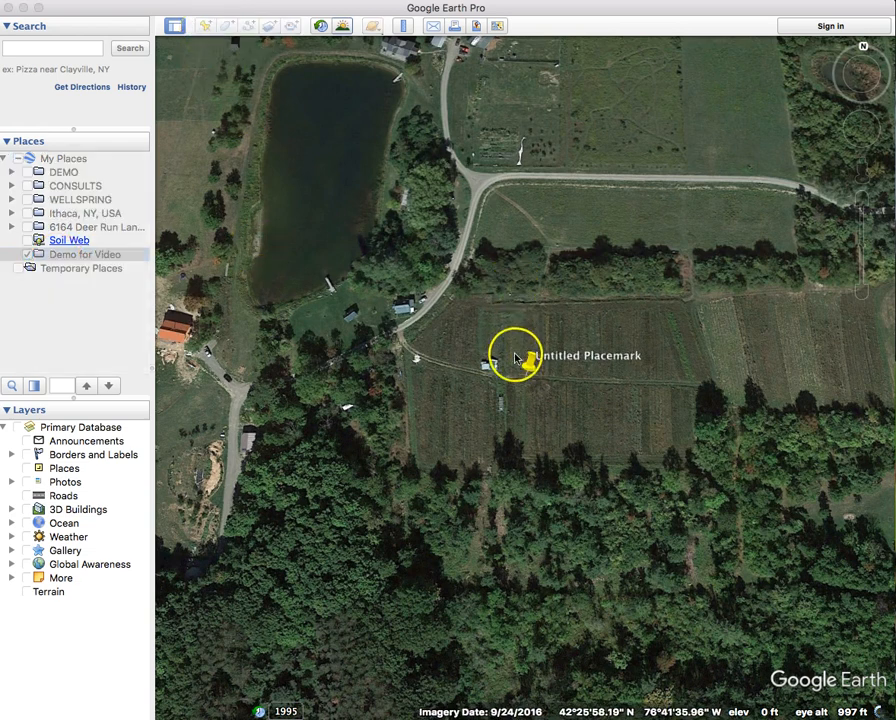
{"action": "left_click_drag", "start_coordinate": [526, 368], "coordinate": [491, 369]}
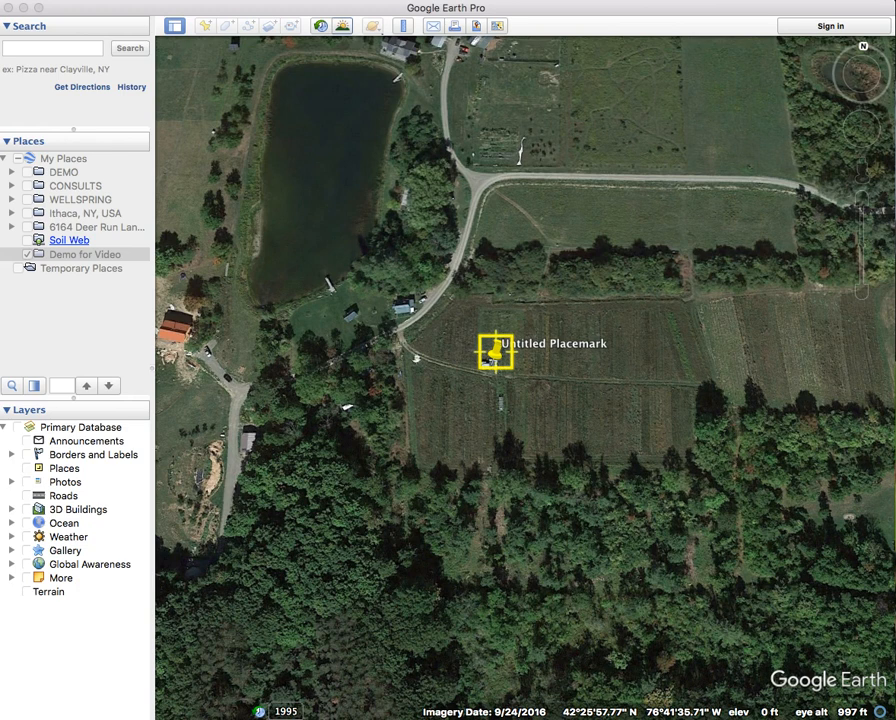
{"action": "left_click_drag", "start_coordinate": [116, 100], "coordinate": [220, 145]}
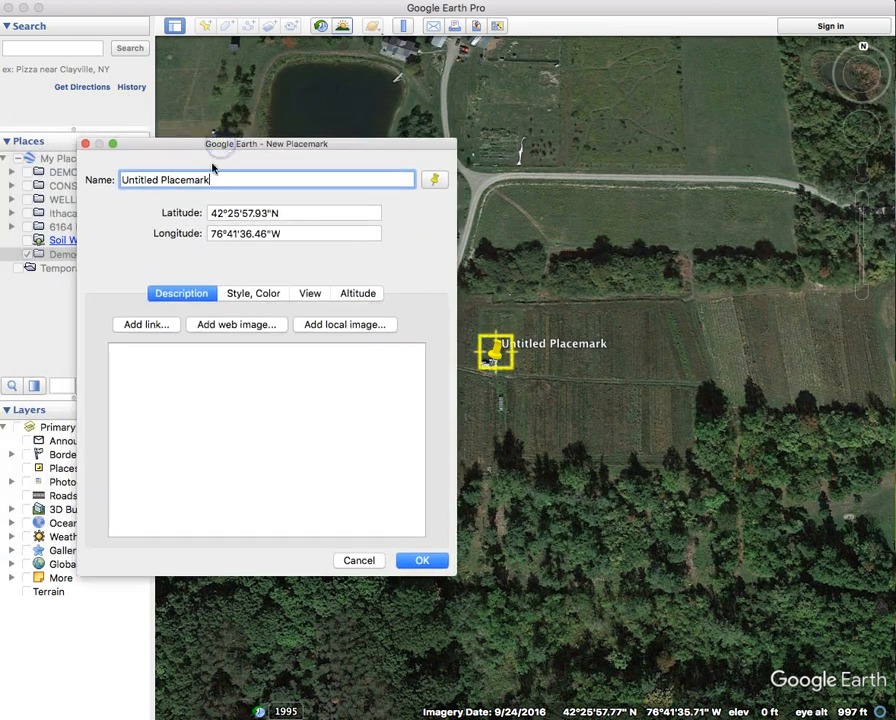
- Name the placemark 'Old Farm Shack' and bring up its icon choices
{"action": "triple_click", "coordinate": [217, 180]}
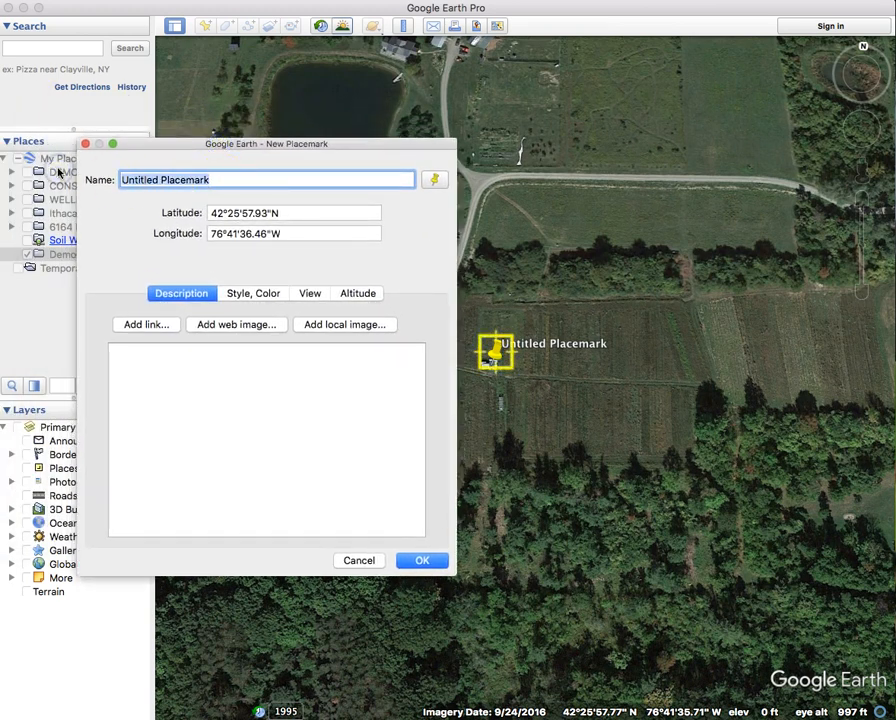
{"action": "type", "text": "Old F"}
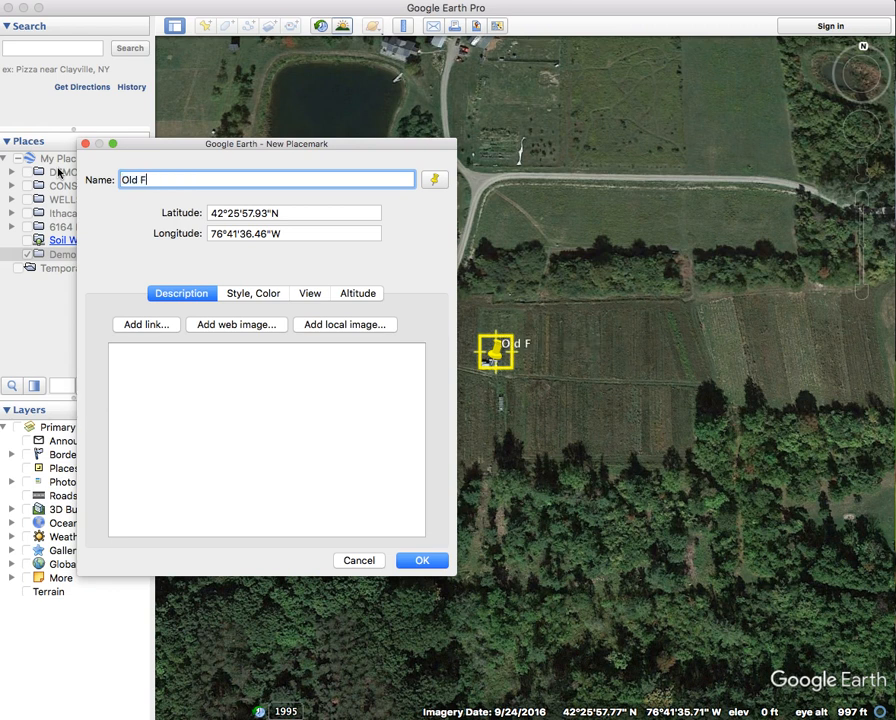
{"action": "type", "text": "arm  Shack"}
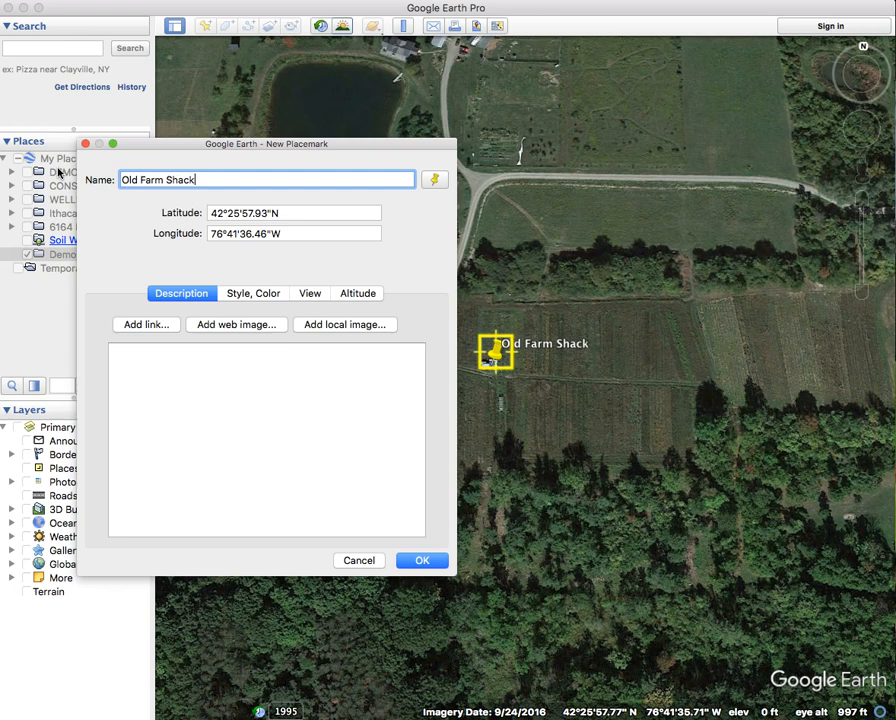
{"action": "left_click", "coordinate": [434, 181]}
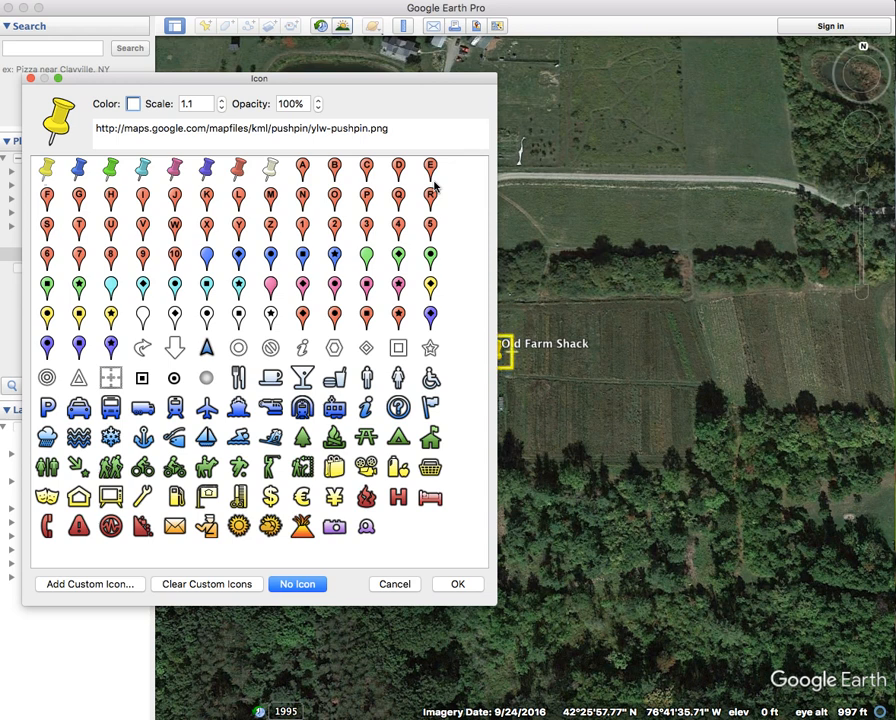
- Switch the placemark to the pin icon tinted Clover green
{"action": "left_click", "coordinate": [111, 287]}
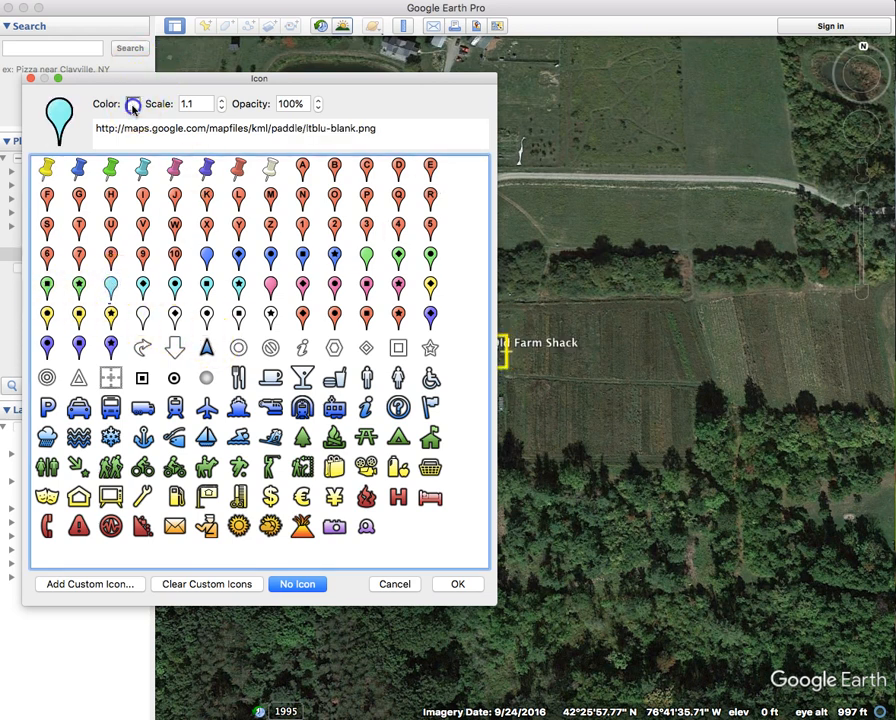
{"action": "left_click", "coordinate": [133, 108]}
{"action": "left_click", "coordinate": [181, 308]}
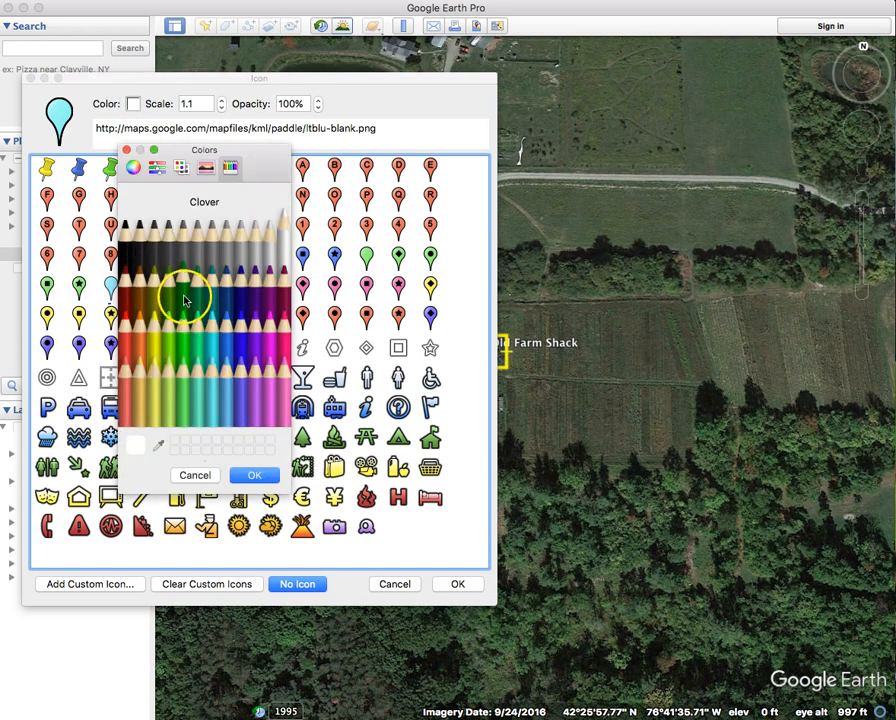
{"action": "left_click", "coordinate": [254, 475]}
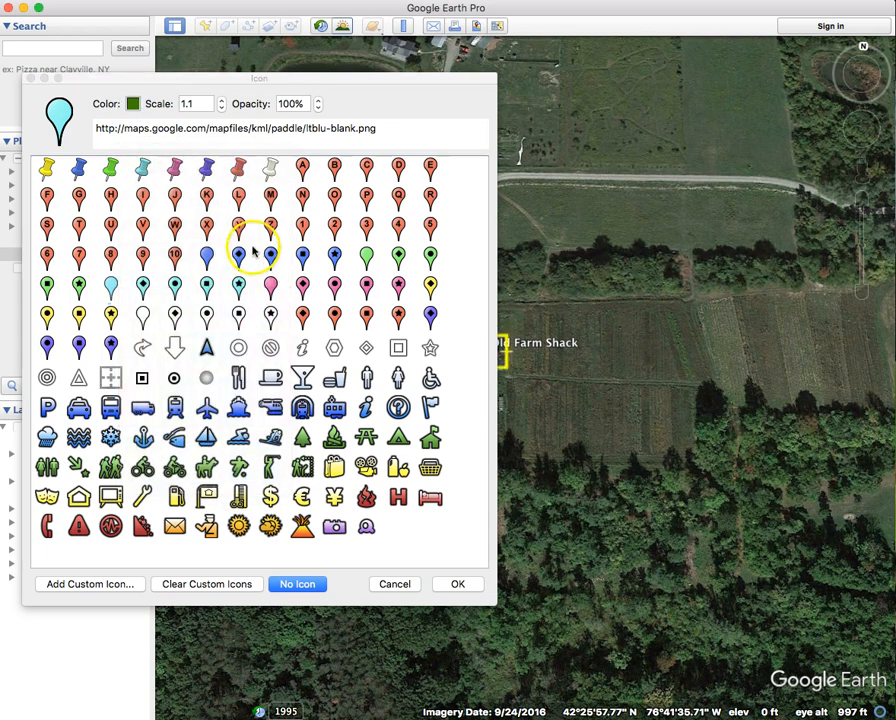
- Shrink the icon scale to 0.6 and confirm the icon settings
{"action": "left_click_drag", "start_coordinate": [231, 80], "coordinate": [176, 82]}
{"action": "left_click", "coordinate": [158, 108]}
{"action": "left_click", "coordinate": [158, 108]}
{"action": "left_click", "coordinate": [158, 108]}
{"action": "left_click", "coordinate": [158, 108]}
{"action": "left_click", "coordinate": [158, 108]}
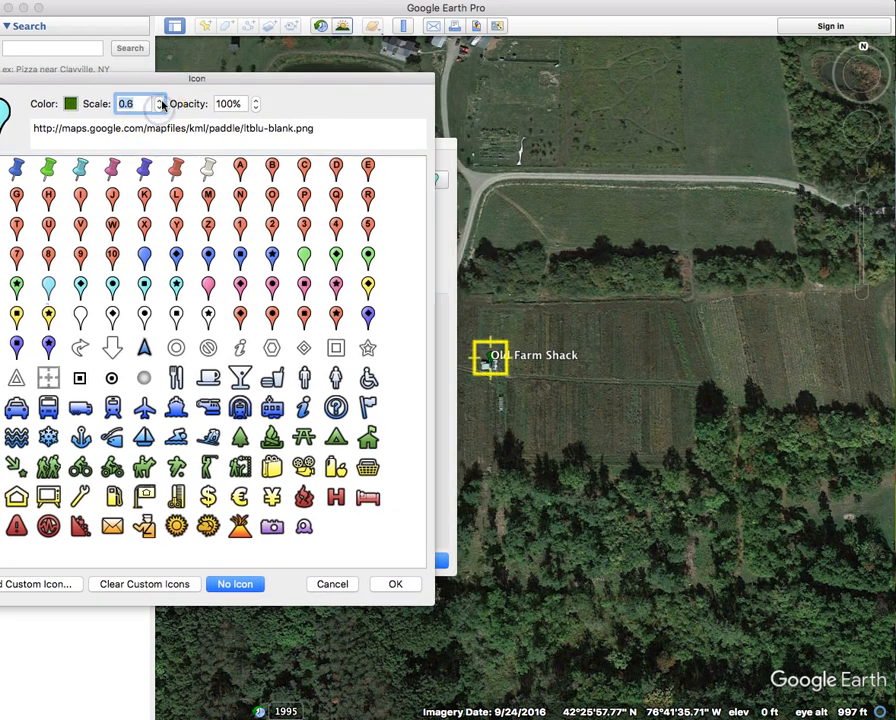
{"action": "left_click", "coordinate": [395, 583]}
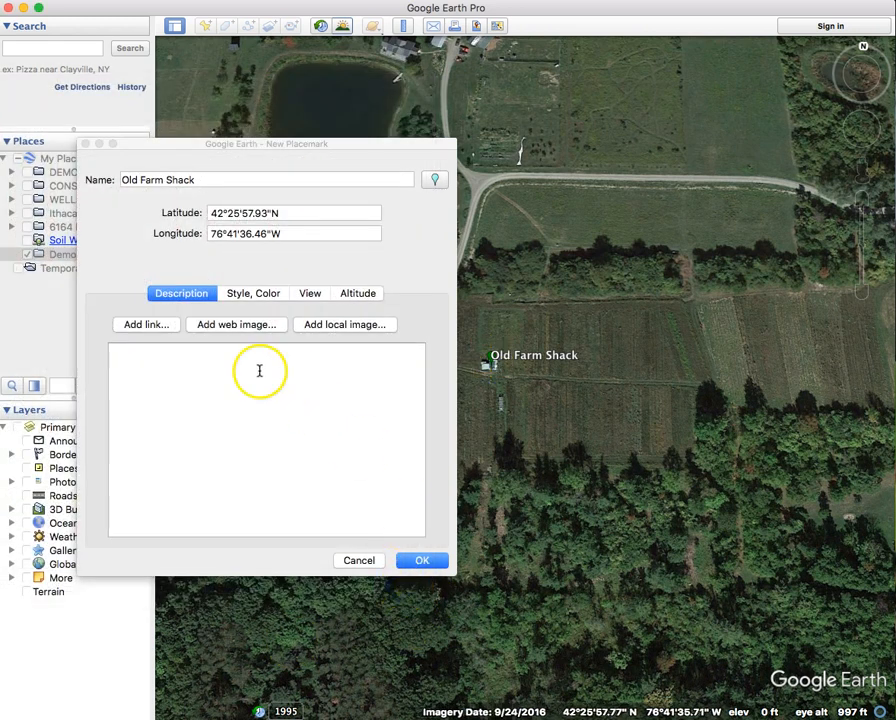
- Add a description saying the old farm shack needs to be taken down
{"action": "left_click", "coordinate": [257, 296]}
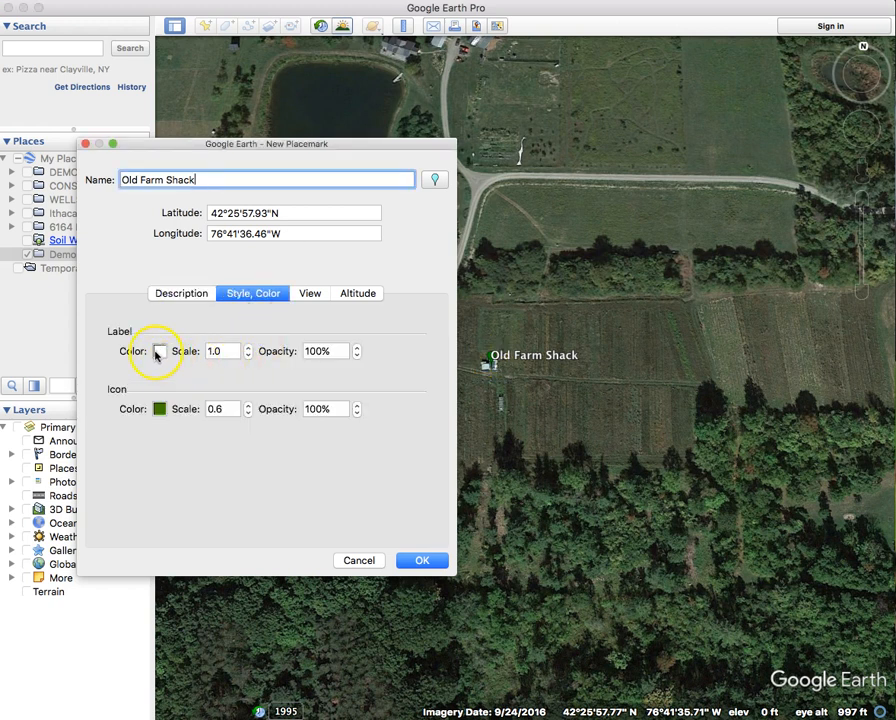
{"action": "left_click", "coordinate": [181, 295]}
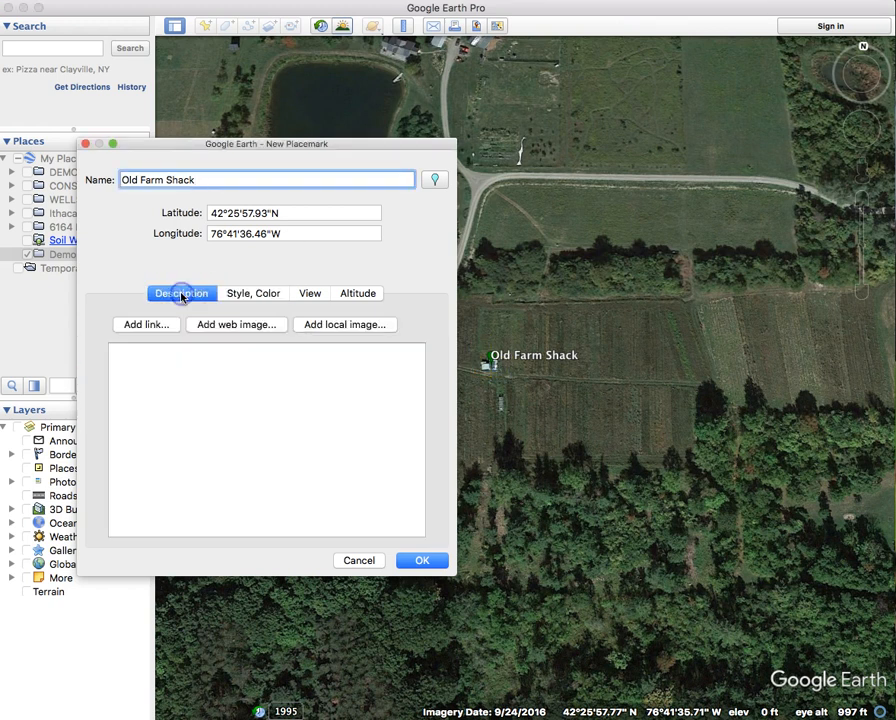
{"action": "left_click", "coordinate": [212, 388]}
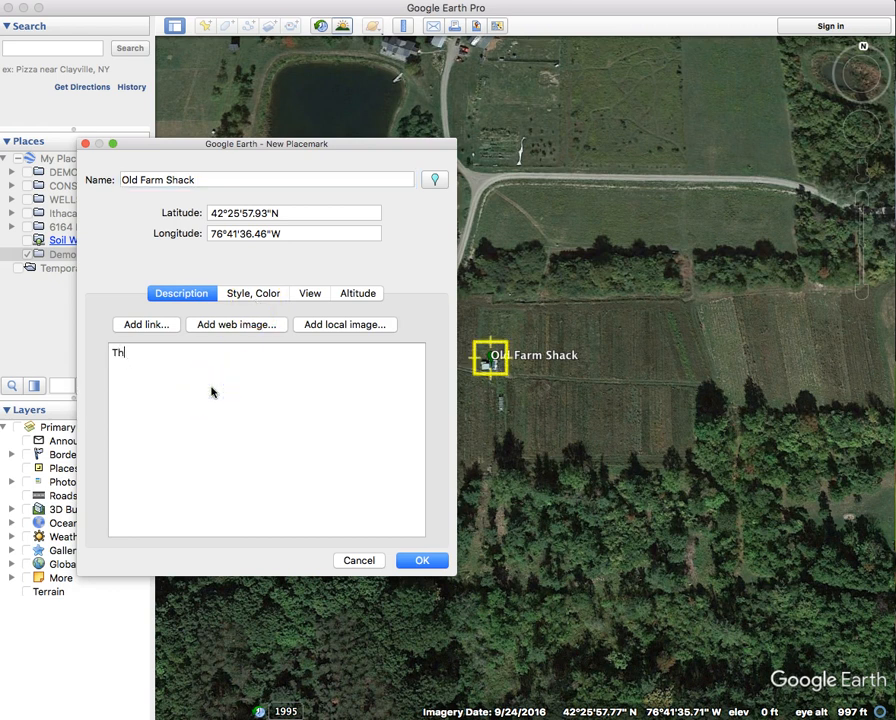
{"action": "type", "text": "This is an old farm schhack, needs ot"}
{"action": "key", "text": "BackSpace"}
{"action": "key", "text": "BackSpace"}
{"action": "key", "text": "BackSpace"}
{"action": "type", "text": "to be taken down!"}
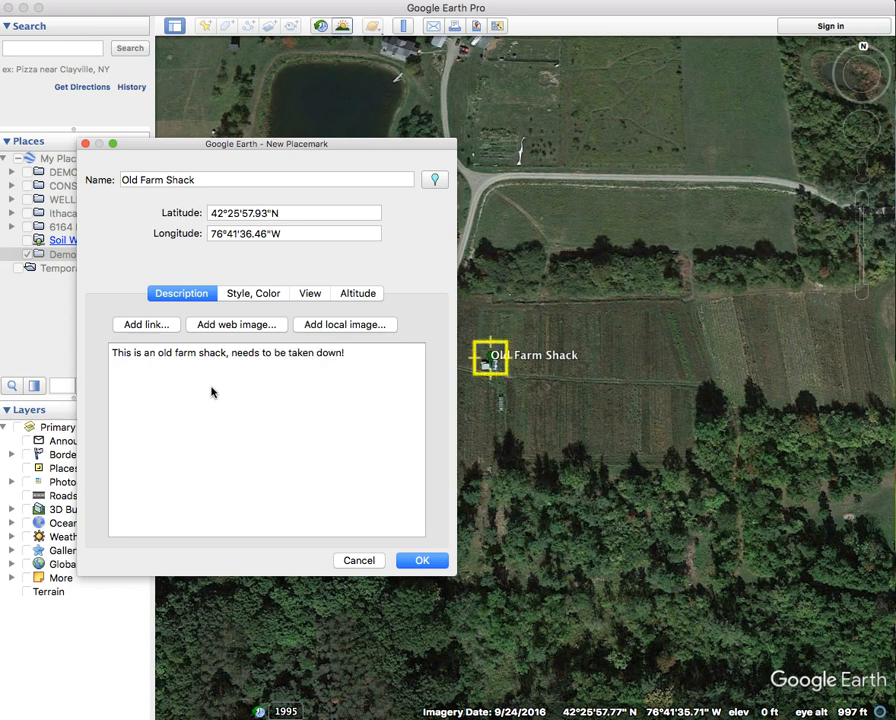
- Make the icon turquoise at scale 0.9, reduce the label scale, and save the placemark
{"action": "left_click", "coordinate": [250, 293]}
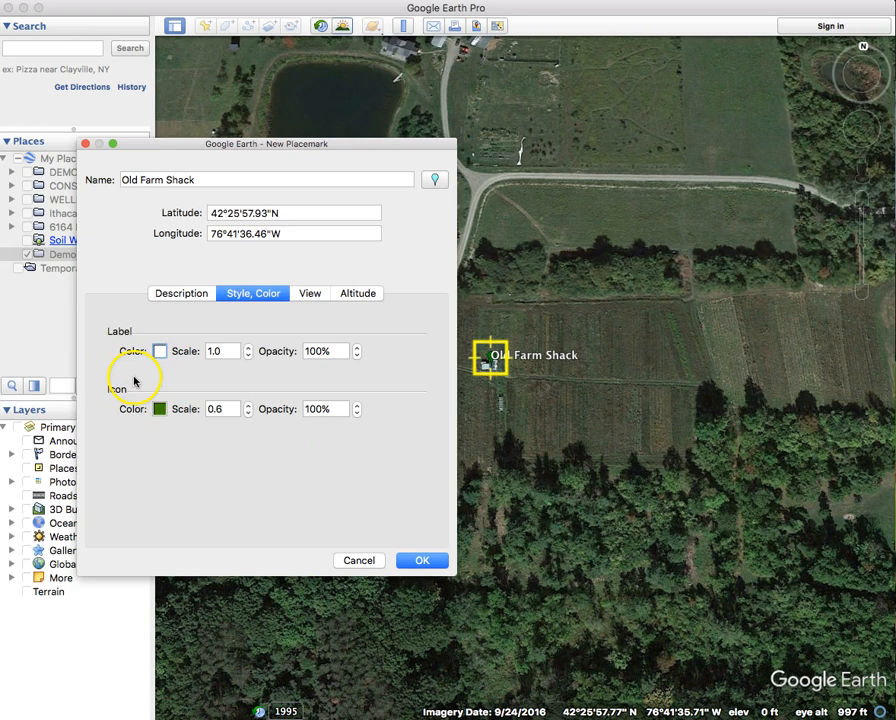
{"action": "left_click", "coordinate": [156, 409]}
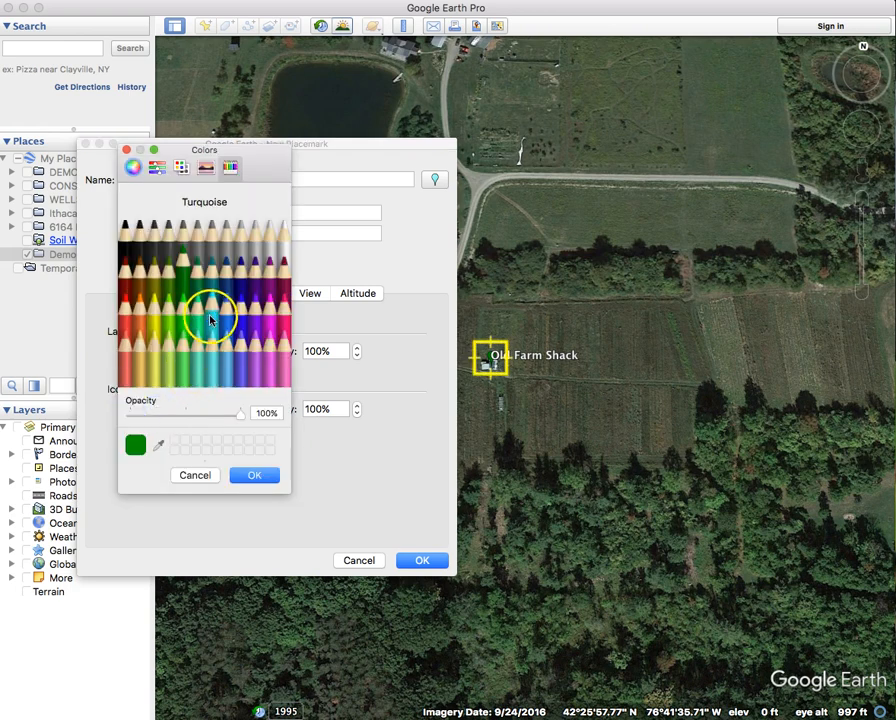
{"action": "left_click", "coordinate": [210, 316]}
{"action": "left_click", "coordinate": [256, 475]}
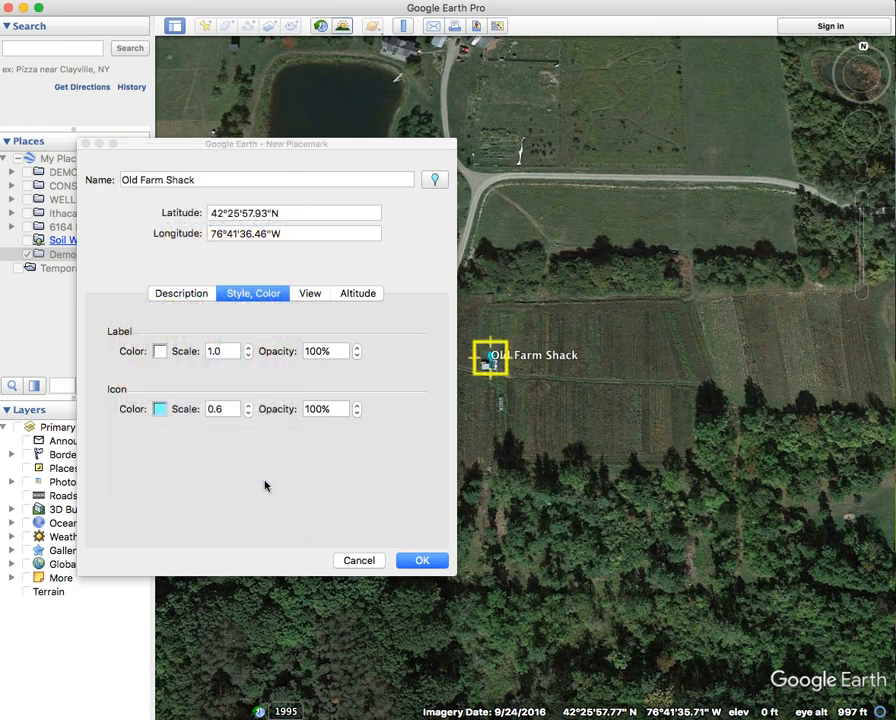
{"action": "left_click", "coordinate": [249, 408]}
{"action": "left_click", "coordinate": [249, 408]}
{"action": "left_click", "coordinate": [249, 408]}
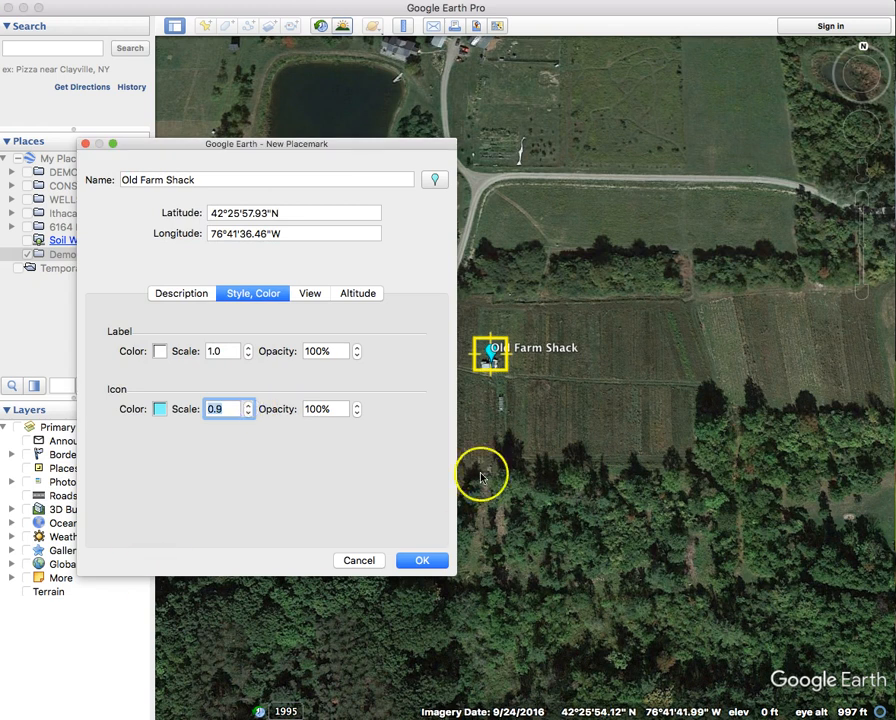
{"action": "left_click", "coordinate": [249, 355]}
{"action": "left_click", "coordinate": [249, 355]}
{"action": "left_click", "coordinate": [249, 355]}
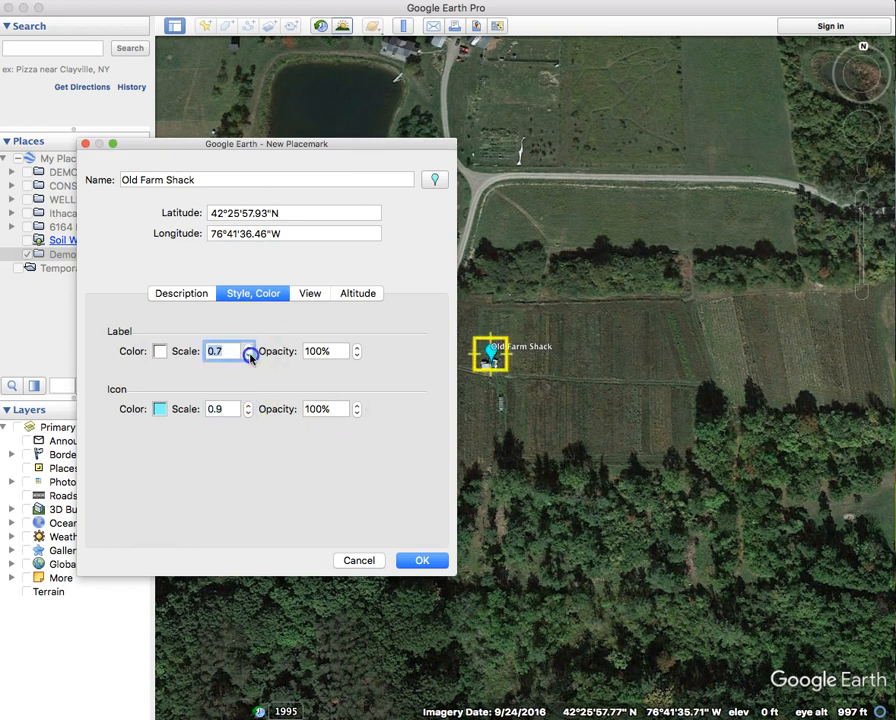
{"action": "left_click", "coordinate": [249, 347]}
{"action": "left_click", "coordinate": [249, 347]}
{"action": "left_click", "coordinate": [428, 560]}
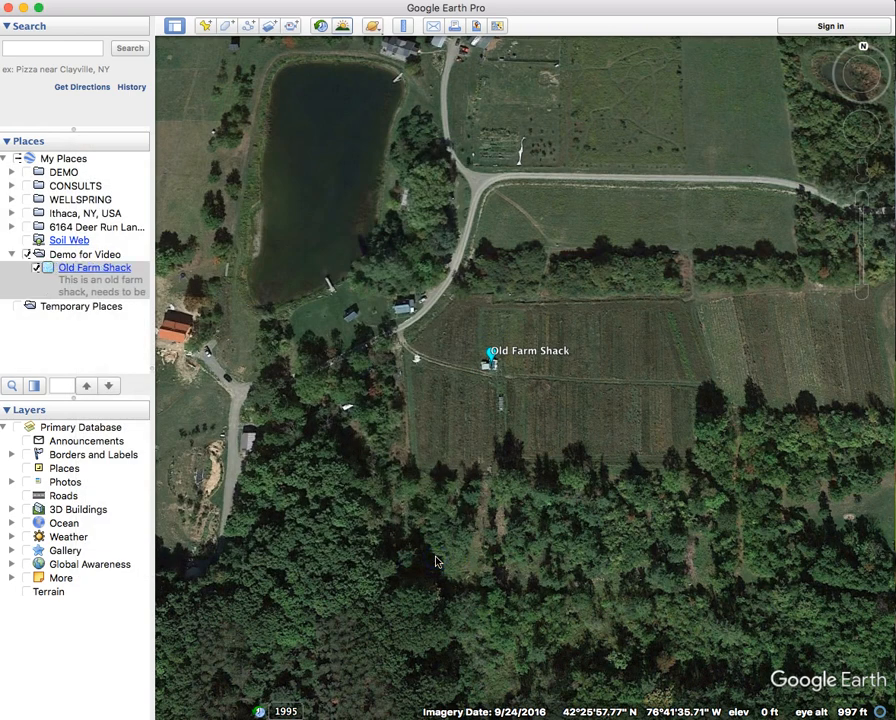
- Toggle the Old Farm Shack and Demo for Video visibility checkboxes in Places
{"action": "left_click", "coordinate": [37, 269]}
{"action": "left_click", "coordinate": [37, 269]}
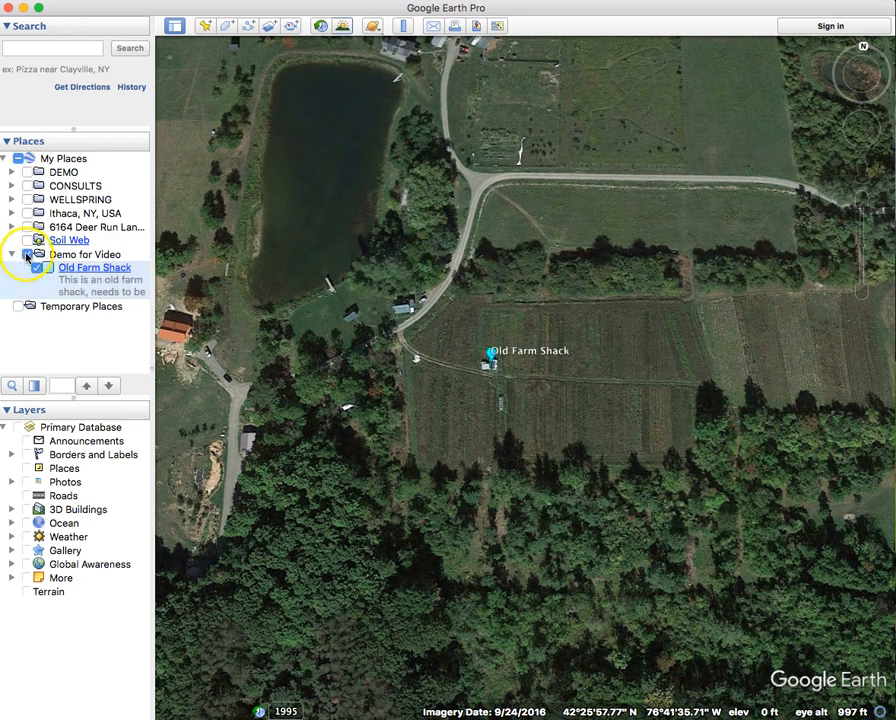
{"action": "left_click", "coordinate": [27, 255]}
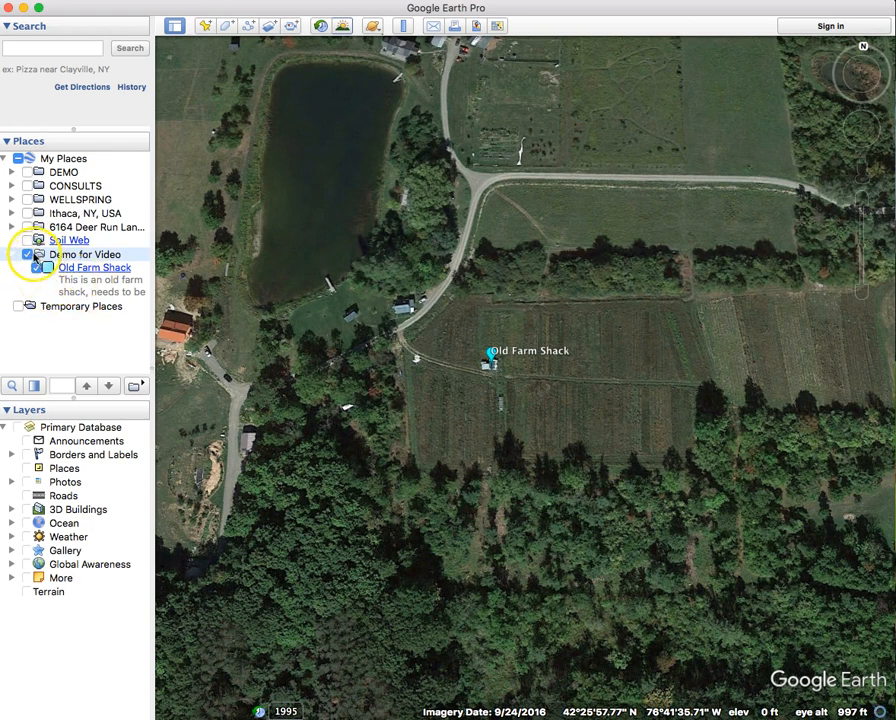
{"action": "left_click", "coordinate": [27, 256]}
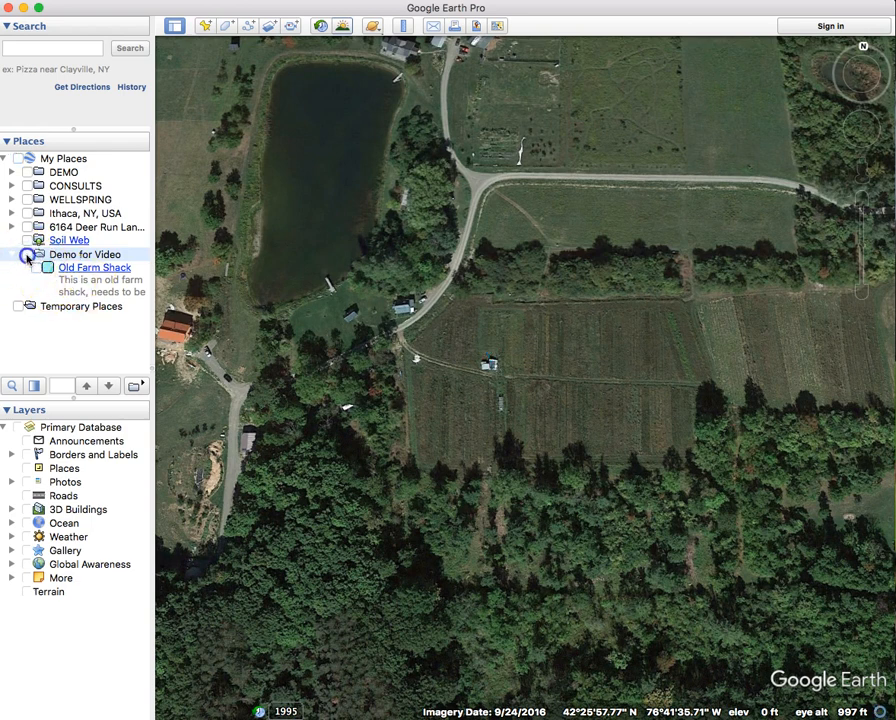
- Zoom to the shack and read the Old Farm Shack description balloon
{"action": "double_click", "coordinate": [506, 400]}
{"action": "left_click", "coordinate": [488, 348]}
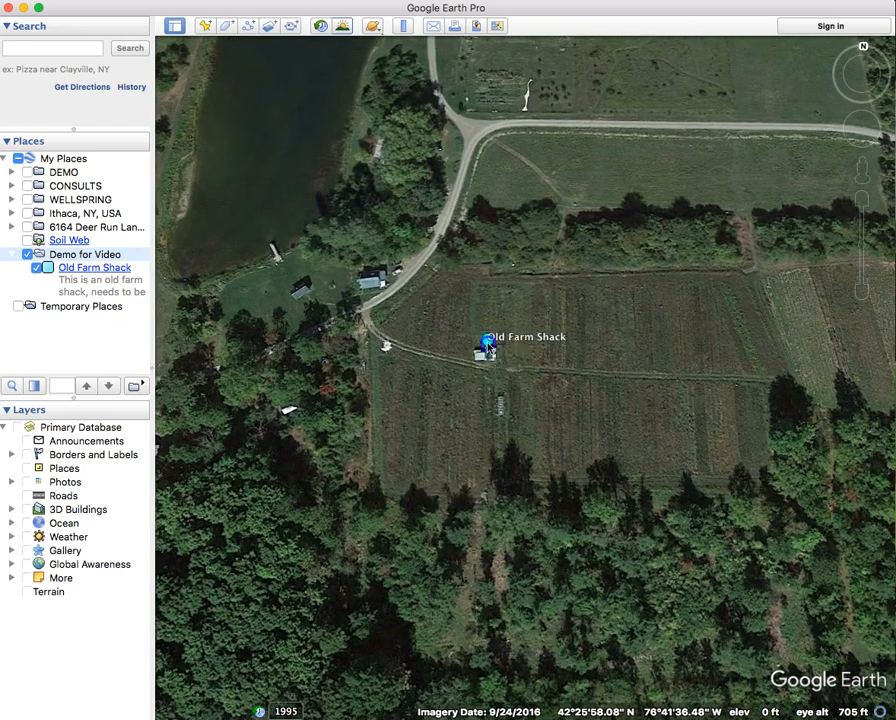
{"action": "left_click_drag", "start_coordinate": [428, 280], "coordinate": [545, 287]}
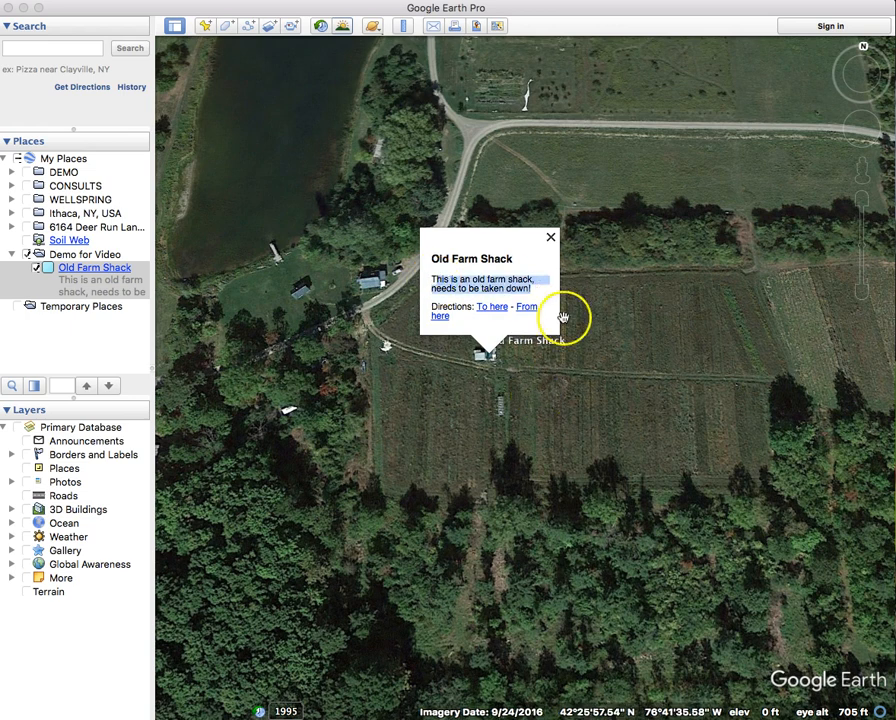
{"action": "left_click", "coordinate": [555, 240]}
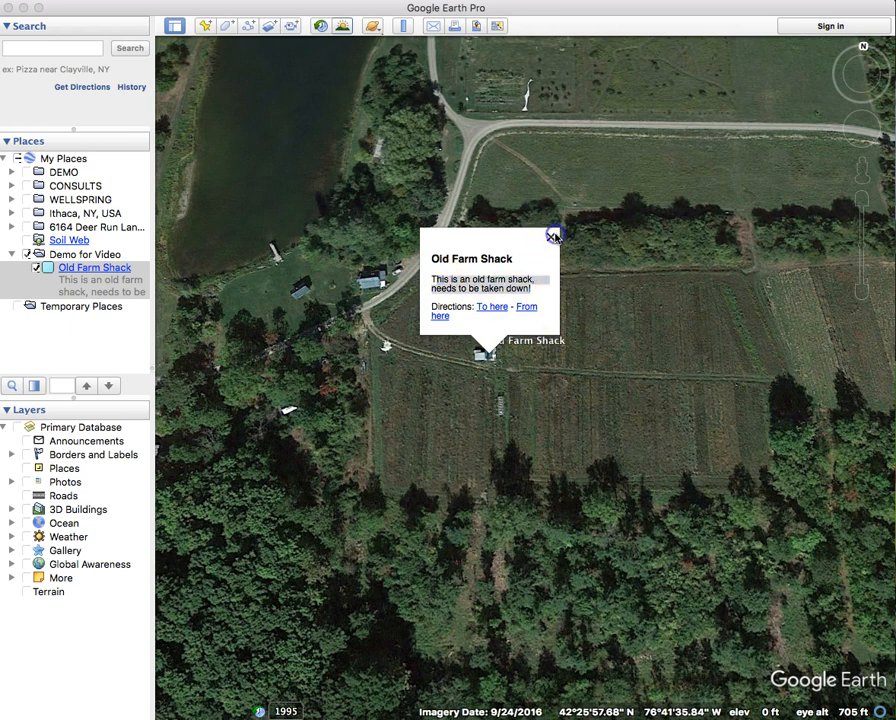
- Review the placemark's properties without changes, then recentre the map on the shack
{"action": "right_click", "coordinate": [95, 289]}
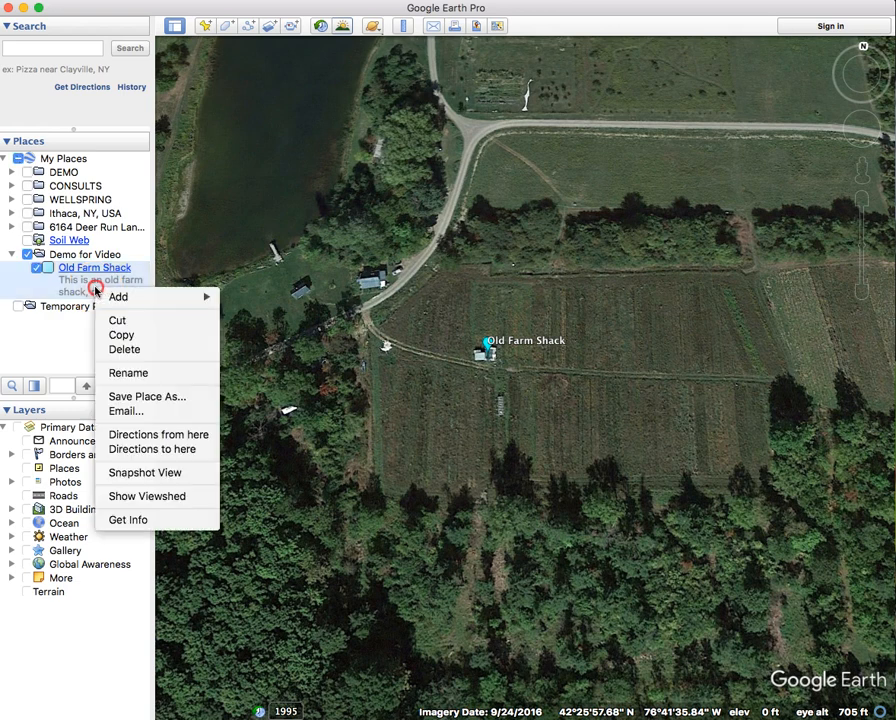
{"action": "left_click", "coordinate": [105, 518]}
{"action": "left_click_drag", "start_coordinate": [0, 100], "coordinate": [170, 120]}
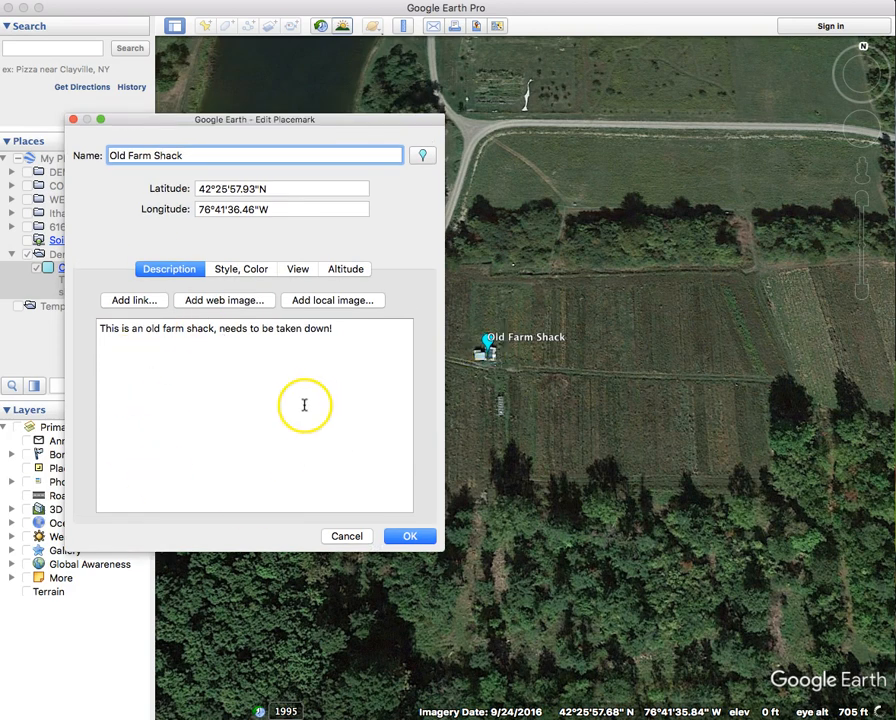
{"action": "left_click", "coordinate": [422, 536]}
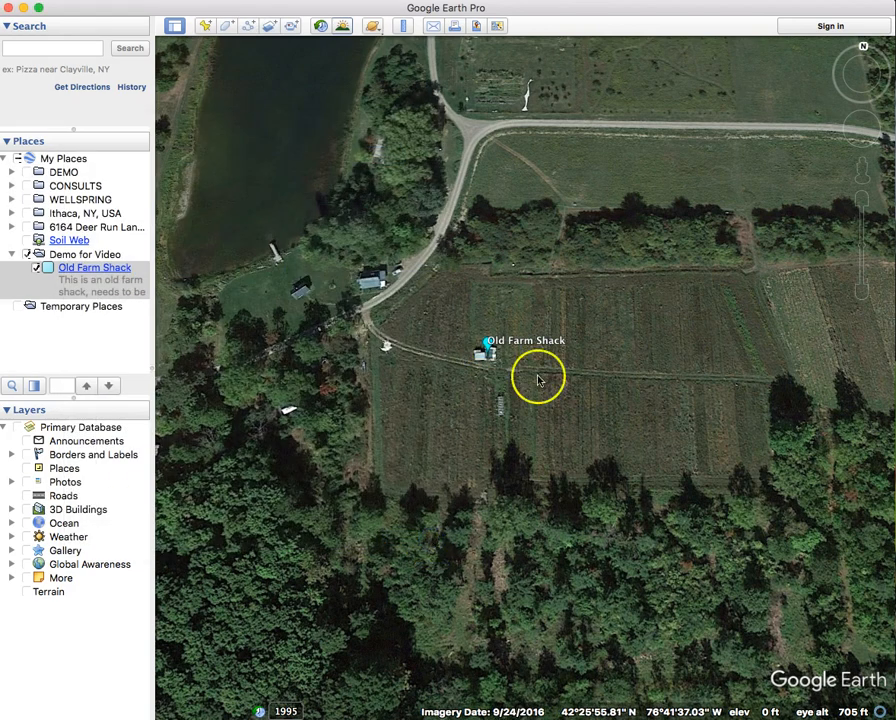
{"action": "left_click_drag", "start_coordinate": [614, 365], "coordinate": [562, 352]}
{"action": "left_click", "coordinate": [456, 344]}
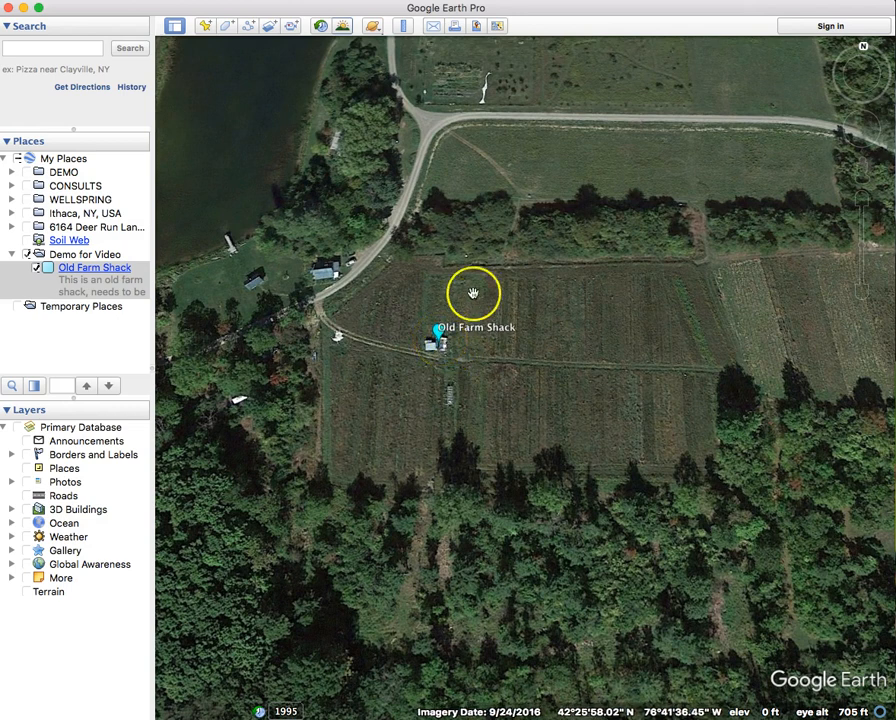
- Trace a new path along the field's north edge from northwest to northeast corner
{"action": "left_click", "coordinate": [248, 32]}
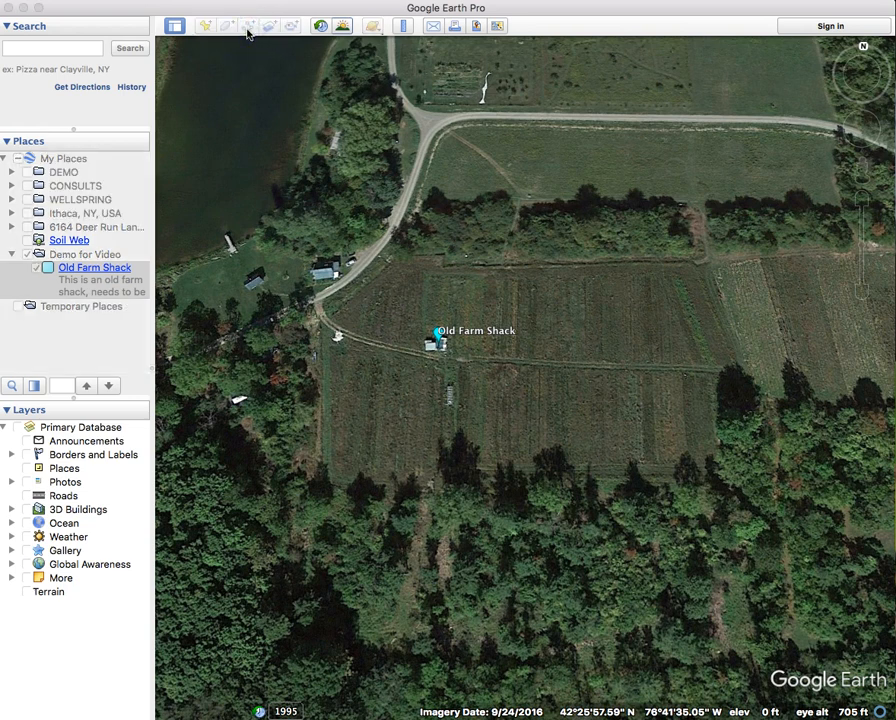
{"action": "left_click_drag", "start_coordinate": [0, 68], "coordinate": [147, 56]}
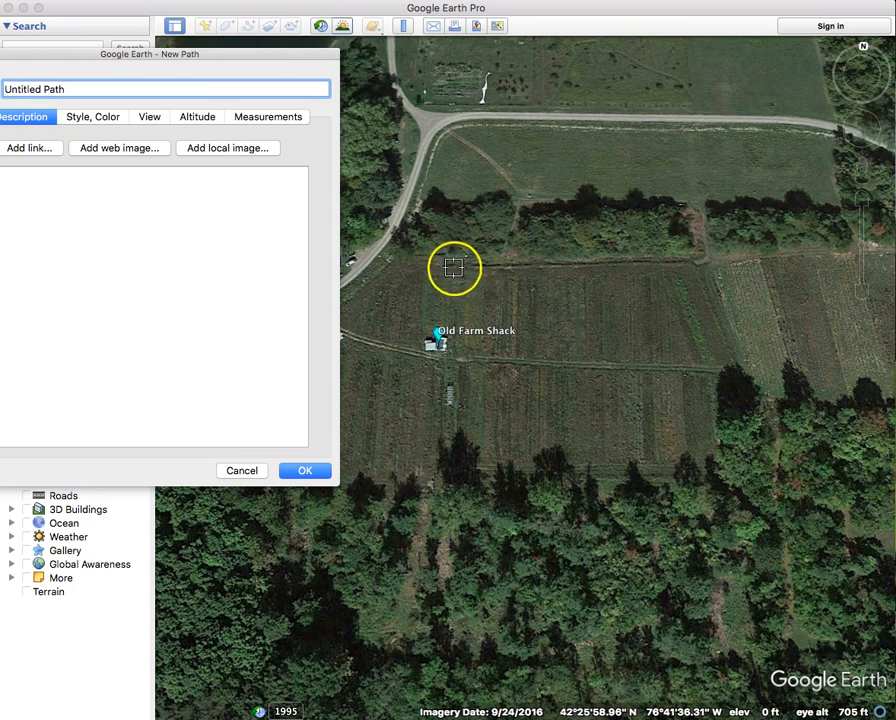
{"action": "left_click", "coordinate": [404, 256]}
{"action": "left_click", "coordinate": [444, 256]}
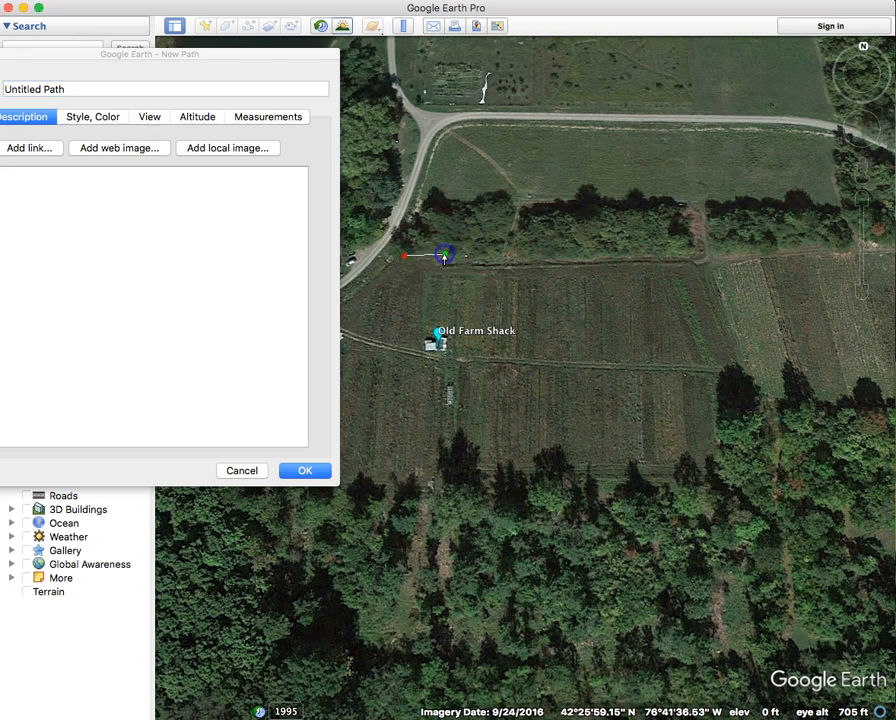
{"action": "left_click", "coordinate": [505, 266]}
{"action": "left_click", "coordinate": [578, 264]}
{"action": "left_click", "coordinate": [652, 261]}
{"action": "left_click", "coordinate": [708, 260]}
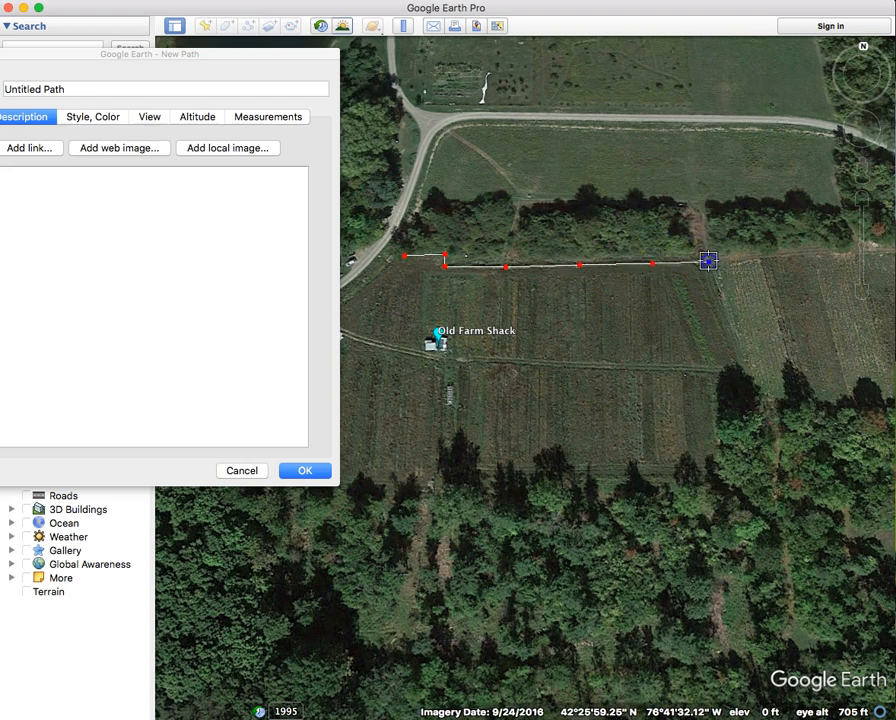
- Name the path 'North Fence', make it red with width 3.0, and save it
{"action": "left_click", "coordinate": [80, 95]}
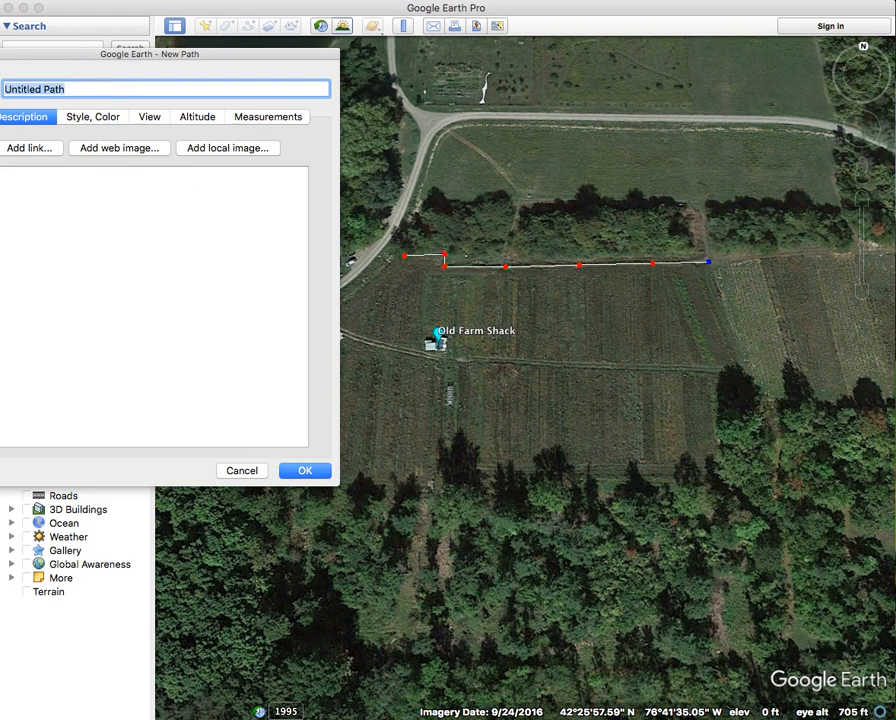
{"action": "type", "text": "North Fence"}
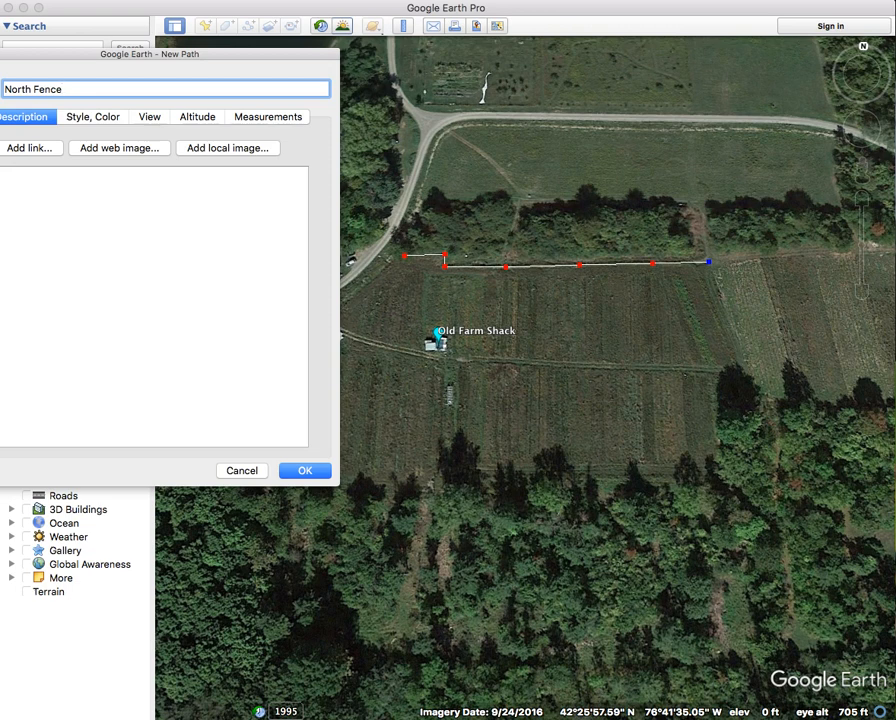
{"action": "left_click", "coordinate": [108, 121]}
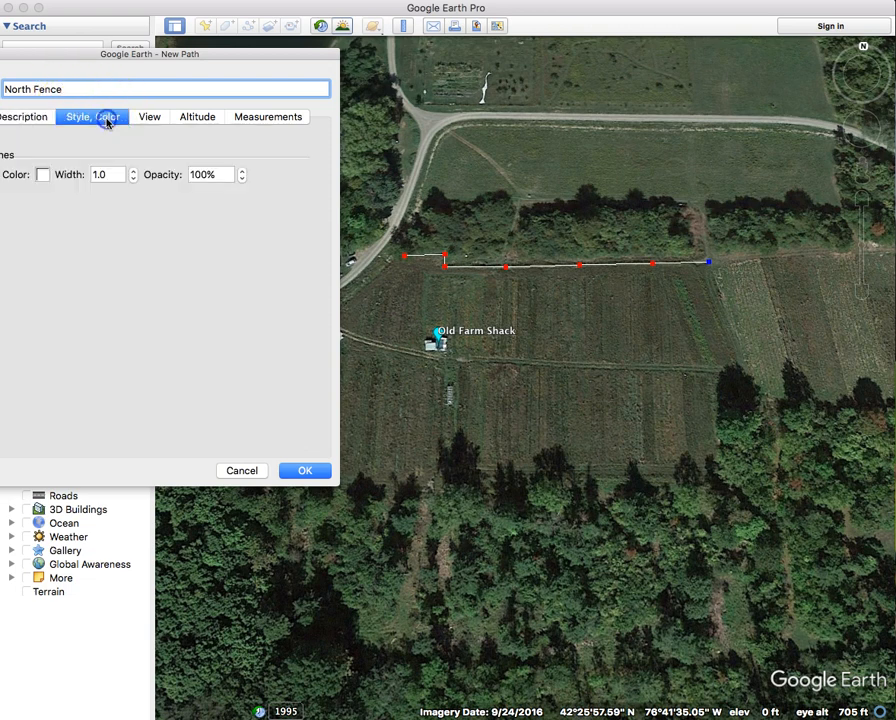
{"action": "left_click", "coordinate": [45, 175]}
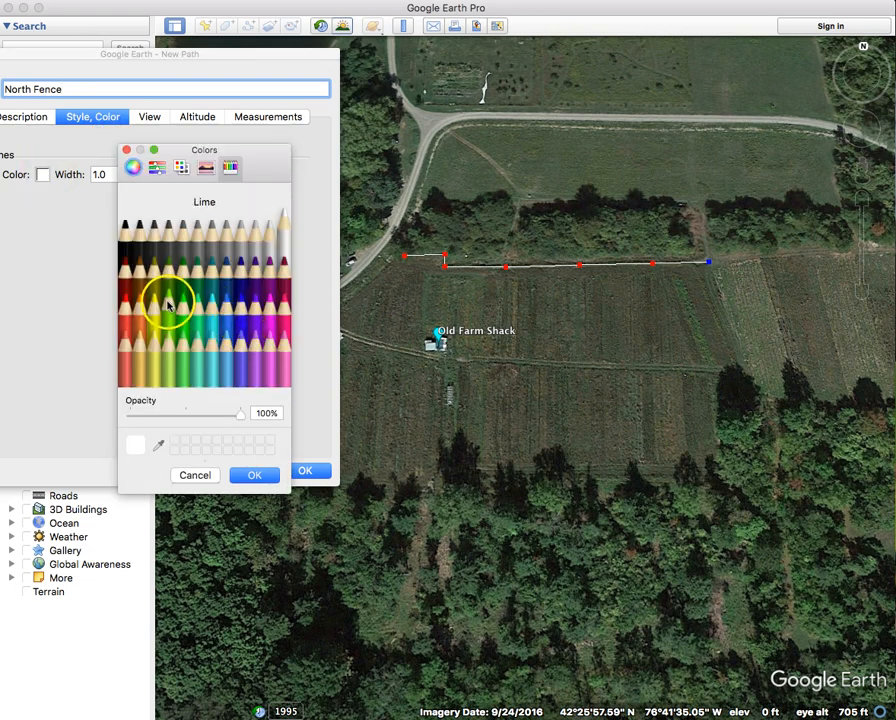
{"action": "left_click", "coordinate": [124, 322]}
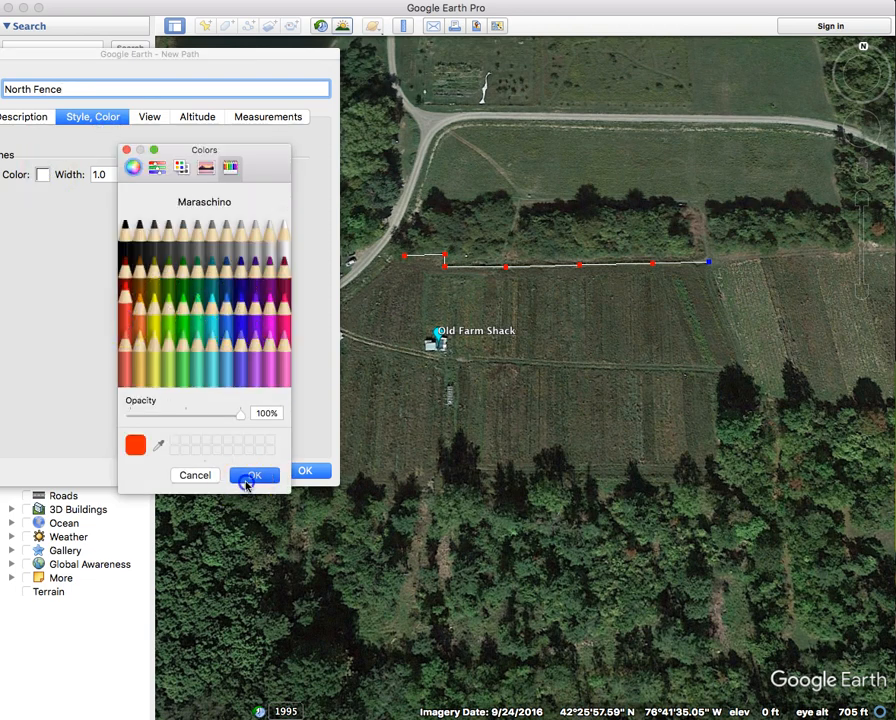
{"action": "left_click", "coordinate": [252, 475]}
{"action": "left_click", "coordinate": [134, 172]}
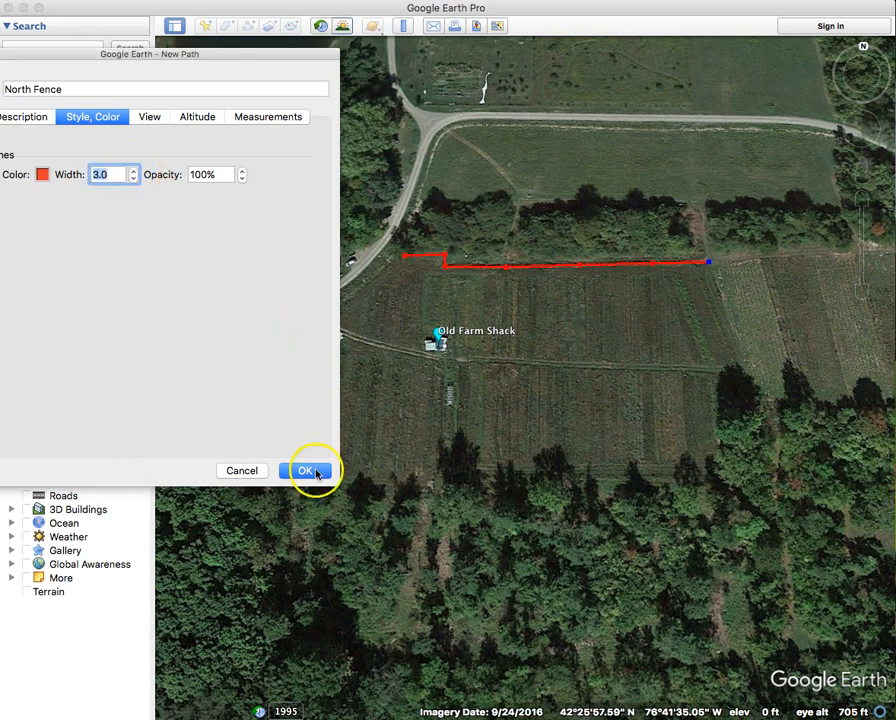
{"action": "left_click", "coordinate": [310, 470]}
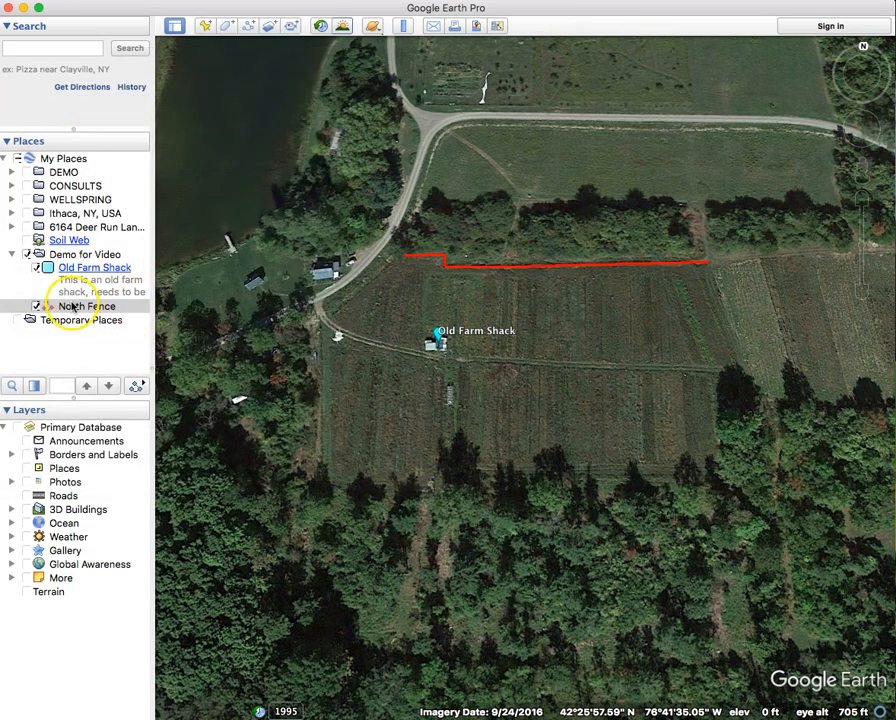
{"action": "left_click", "coordinate": [37, 267]}
{"action": "left_click", "coordinate": [37, 267]}
{"action": "left_click", "coordinate": [36, 308]}
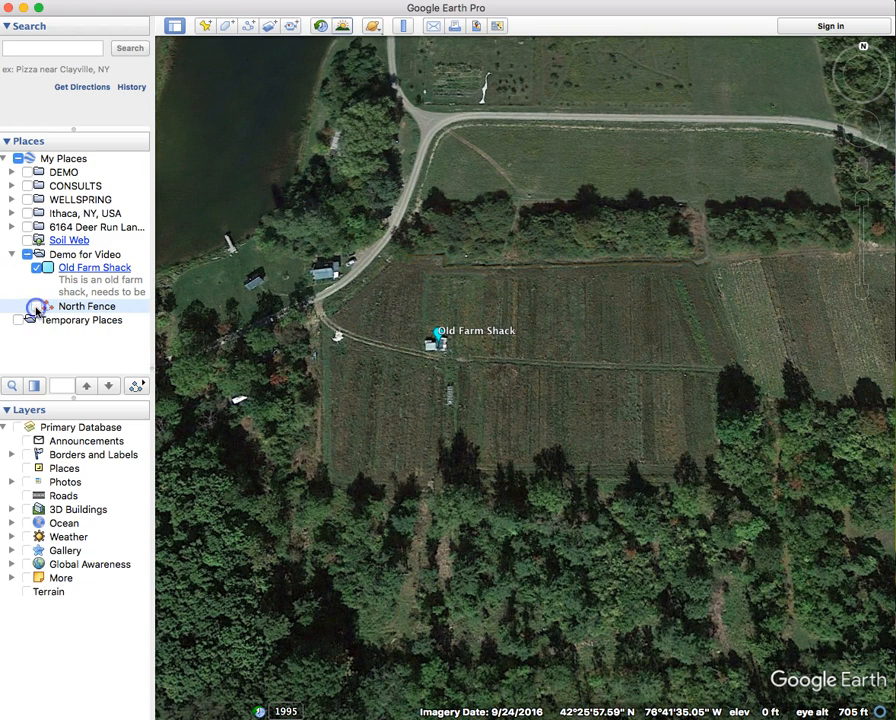
{"action": "left_click", "coordinate": [28, 254]}
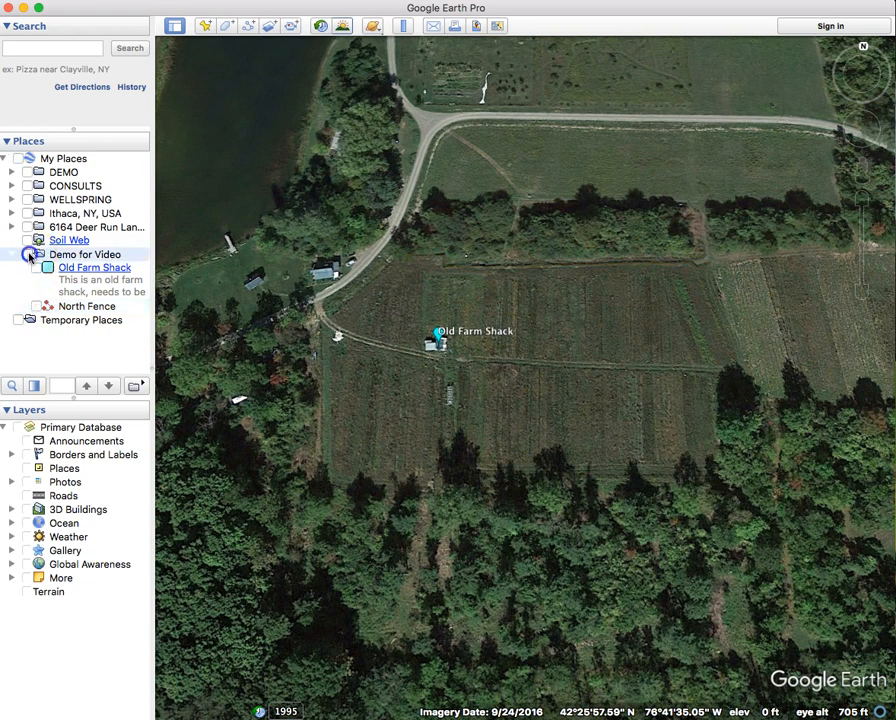
{"action": "left_click", "coordinate": [29, 254]}
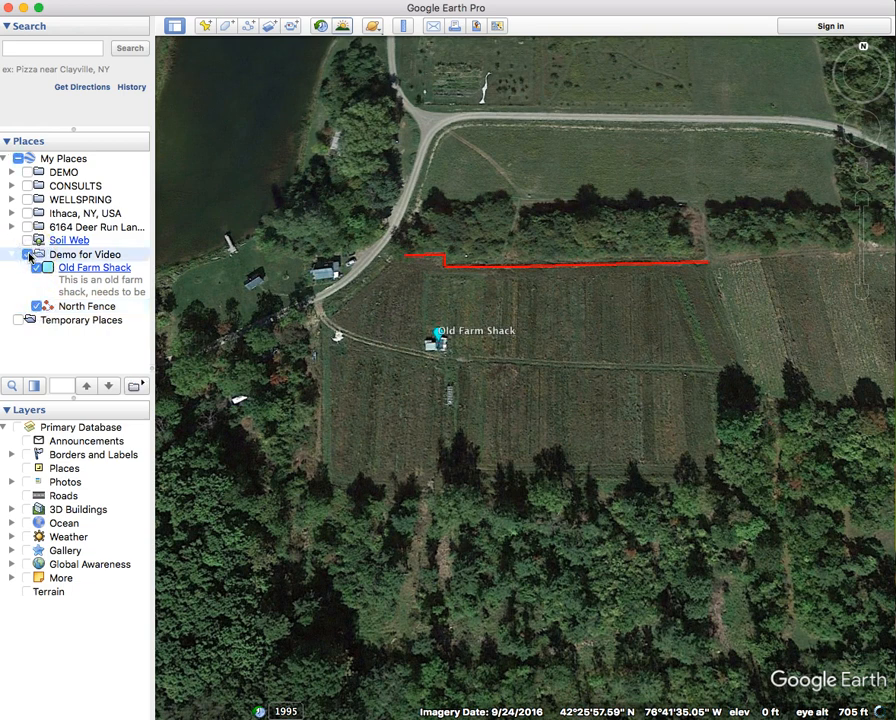
{"action": "right_click", "coordinate": [76, 306]}
{"action": "left_click", "coordinate": [165, 501]}
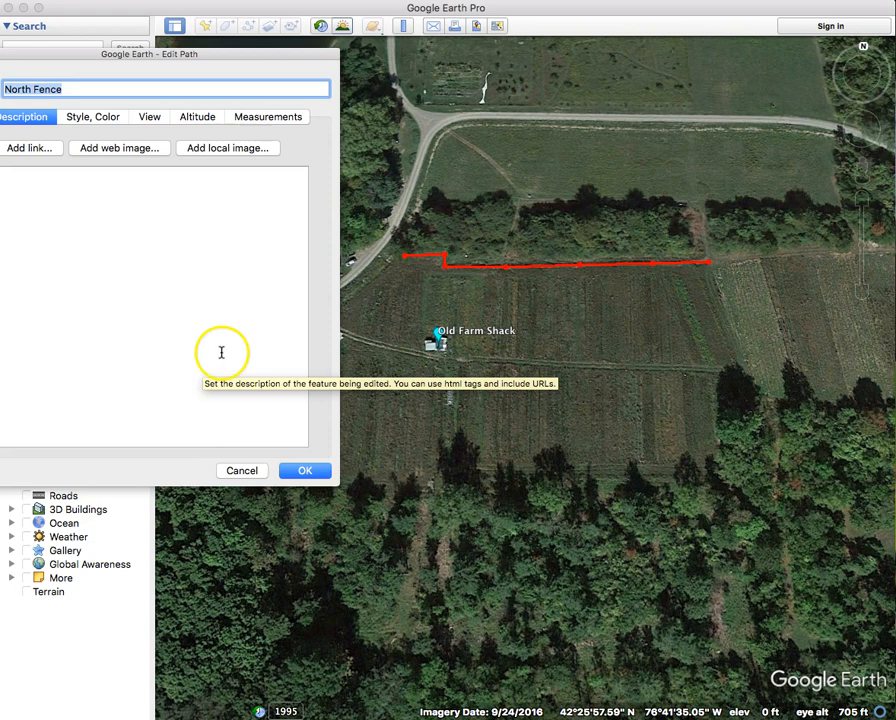
{"action": "left_click", "coordinate": [274, 117]}
{"action": "left_click", "coordinate": [195, 147]}
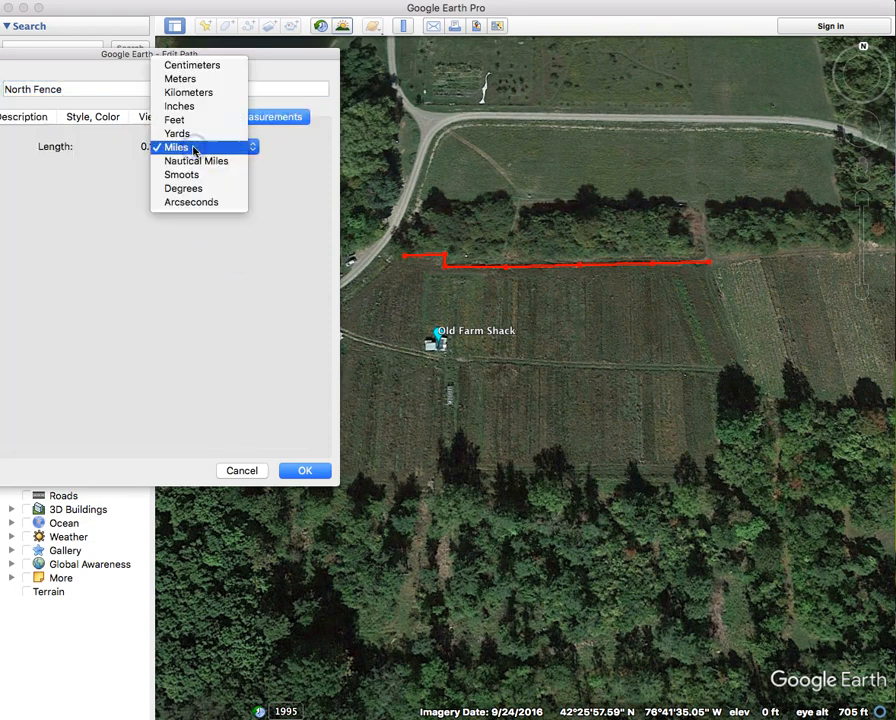
{"action": "left_click", "coordinate": [200, 120]}
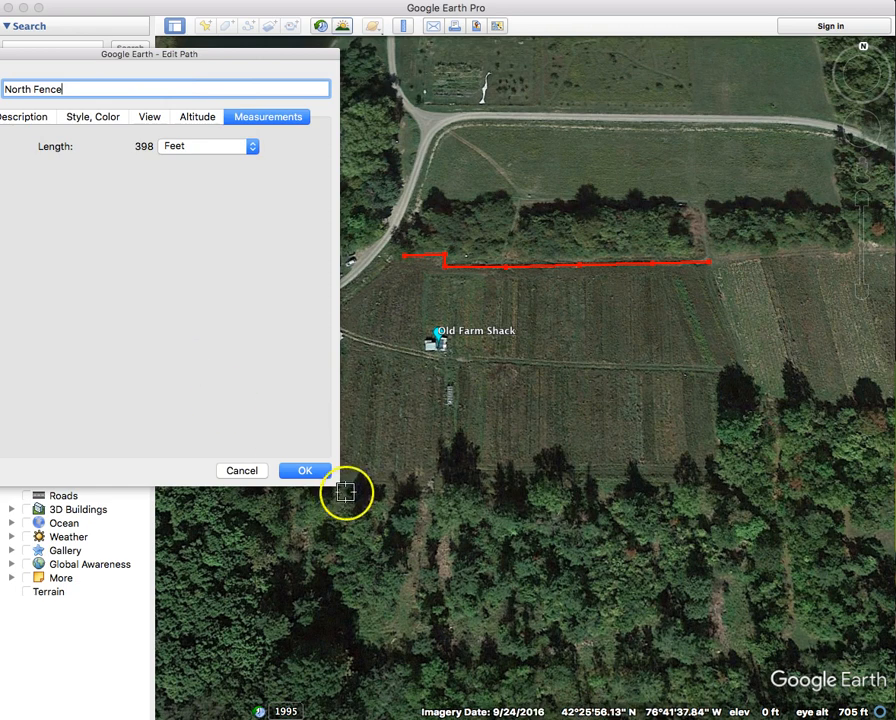
{"action": "left_click", "coordinate": [314, 471]}
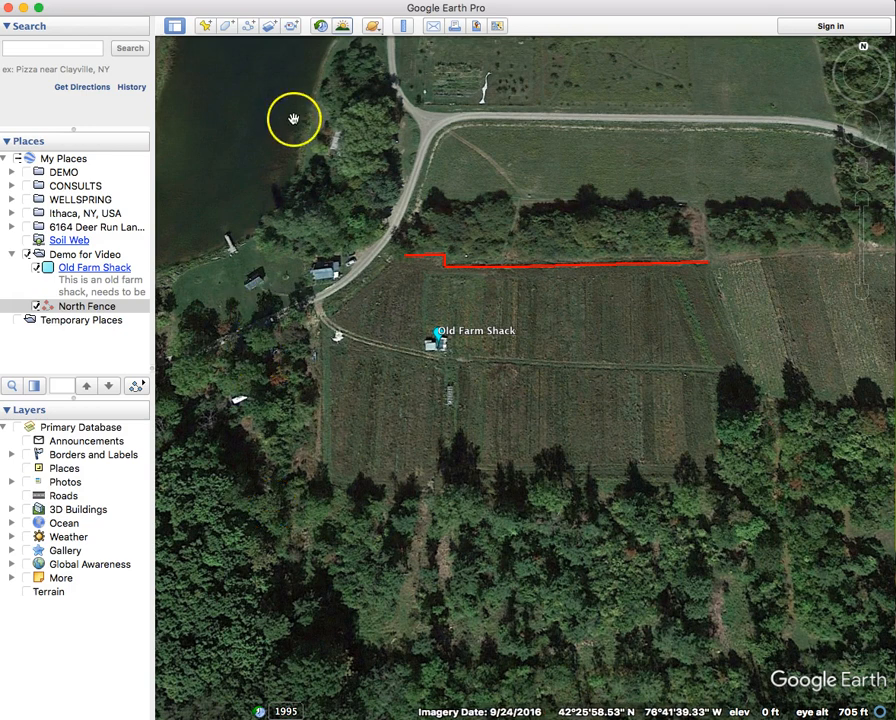
- Trace a polygon around the field below the Old Farm Shack with nine corner points
{"action": "left_click", "coordinate": [229, 29]}
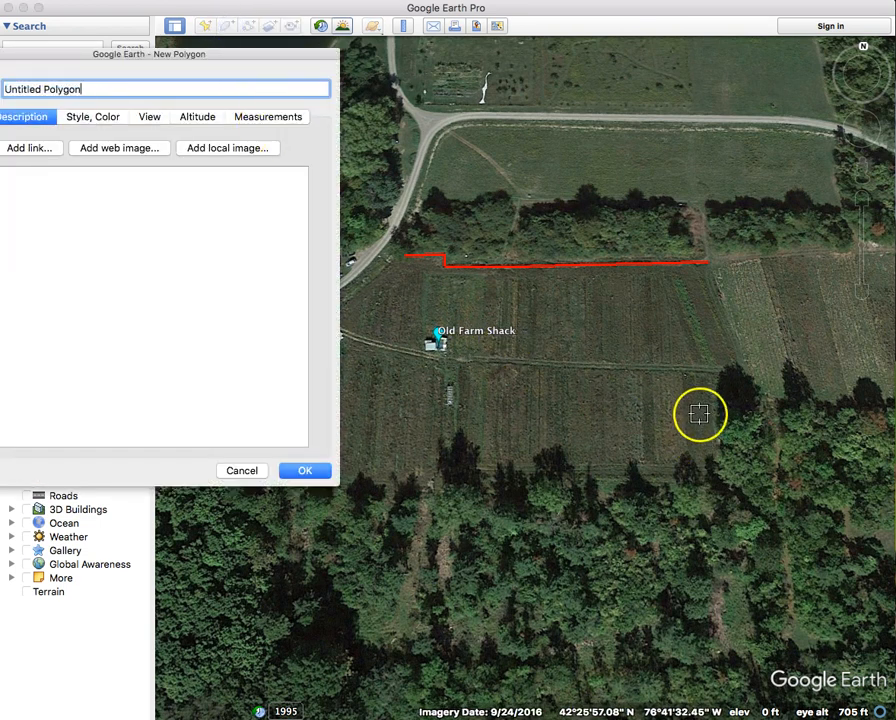
{"action": "left_click", "coordinate": [706, 374]}
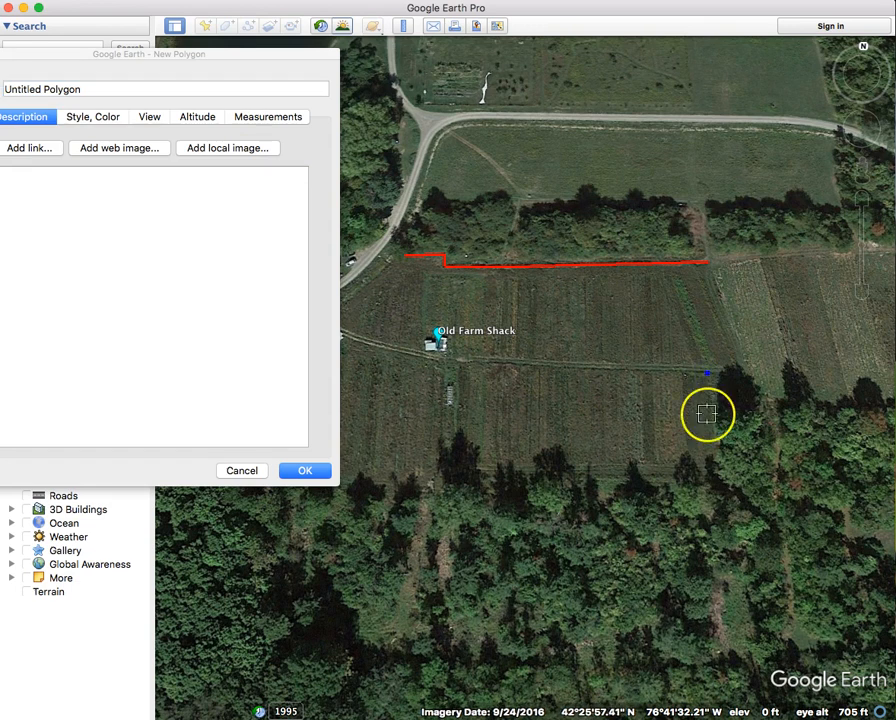
{"action": "left_click", "coordinate": [707, 474]}
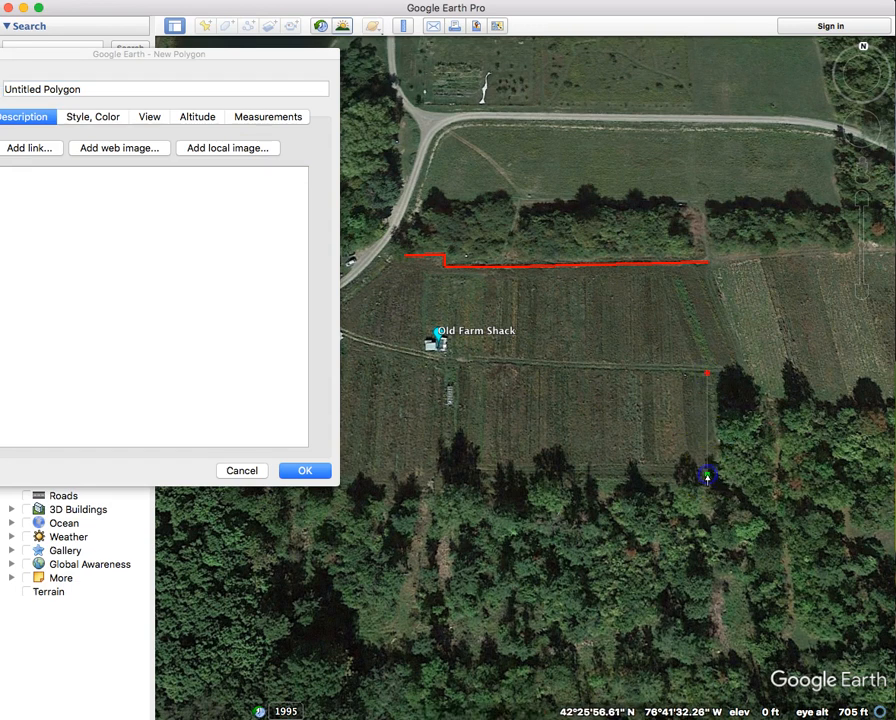
{"action": "left_click", "coordinate": [641, 474]}
{"action": "left_click", "coordinate": [584, 472]}
{"action": "left_click", "coordinate": [536, 470]}
{"action": "left_click", "coordinate": [489, 467]}
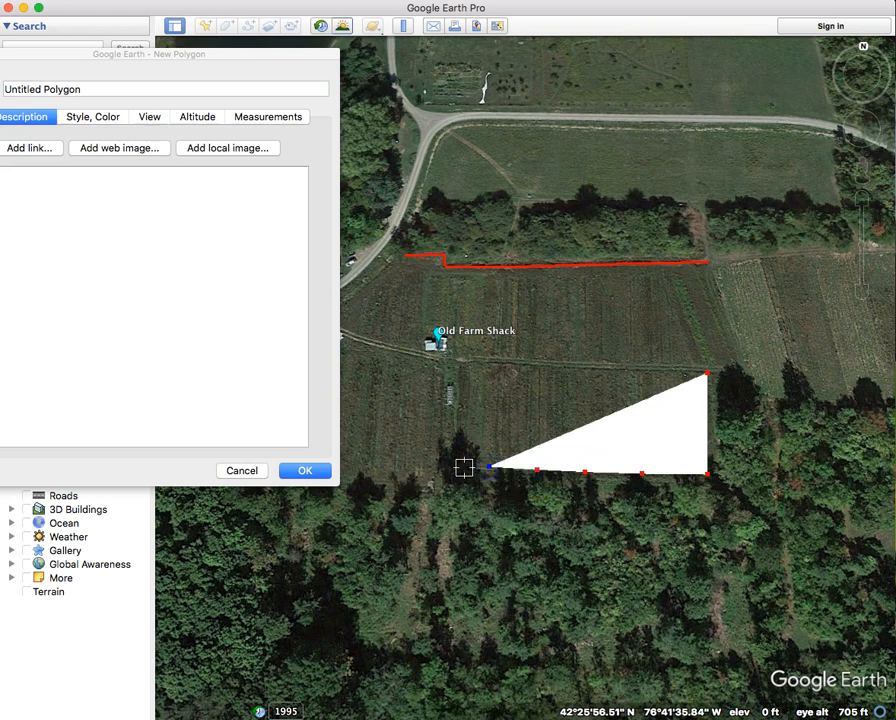
{"action": "left_click", "coordinate": [457, 466]}
{"action": "left_click", "coordinate": [461, 365]}
{"action": "left_click", "coordinate": [590, 367]}
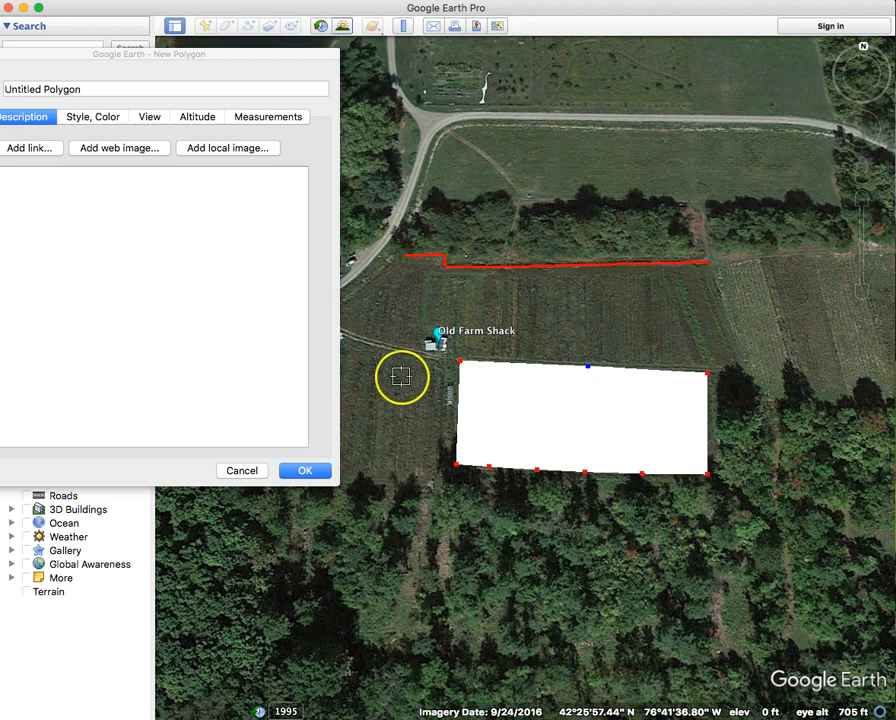
- Name the new polygon Sheep Paddock
{"action": "left_click", "coordinate": [64, 88]}
{"action": "left_click", "coordinate": [93, 89]}
{"action": "key", "text": "super+a"}
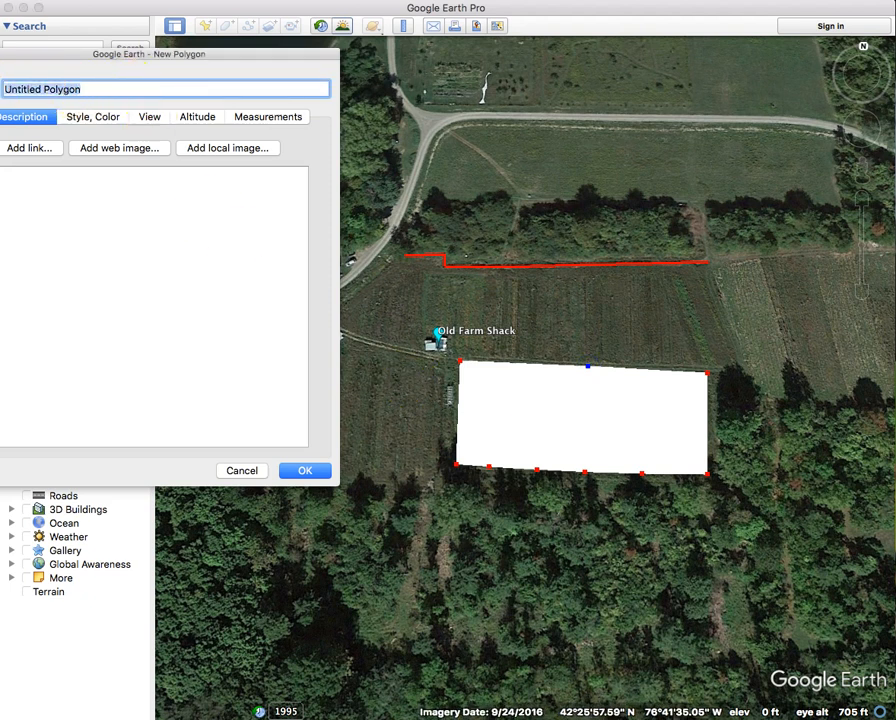
{"action": "type", "text": "Sheep Paddock"}
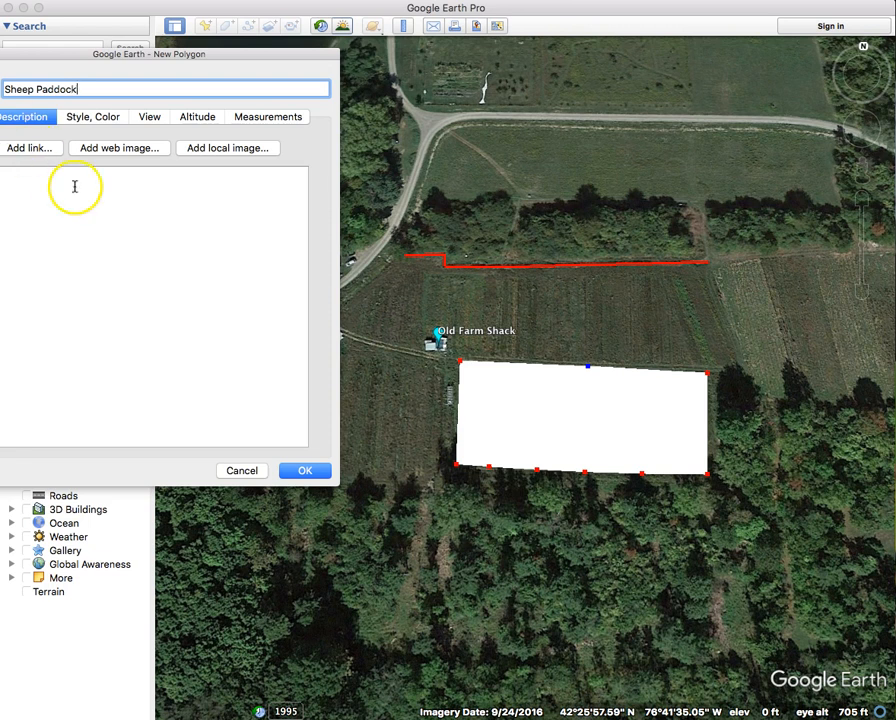
- Set the polygon's area to display as filled and outlined
{"action": "left_click", "coordinate": [82, 121]}
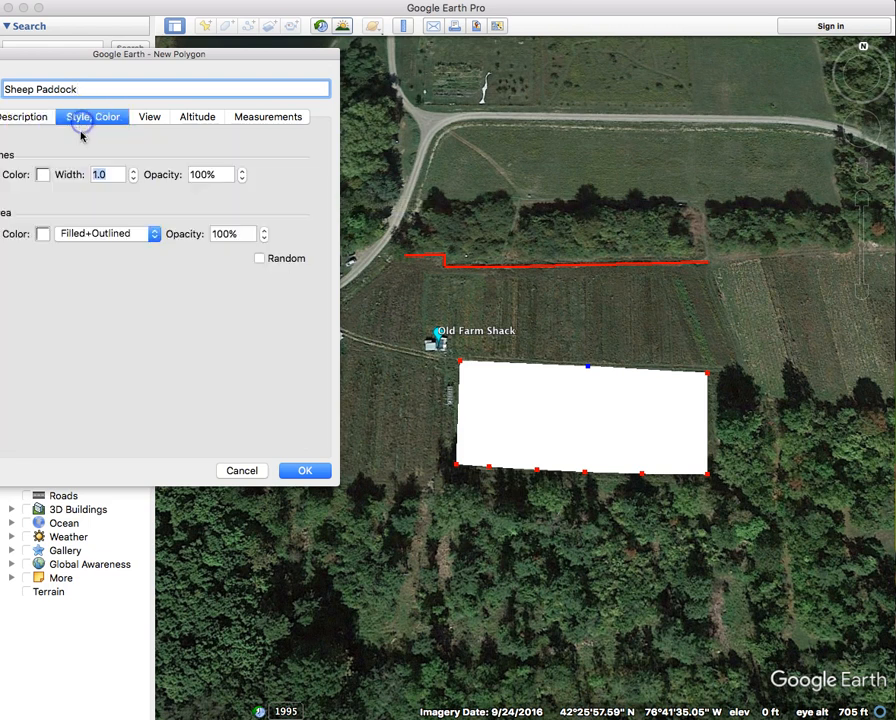
{"action": "left_click", "coordinate": [66, 237]}
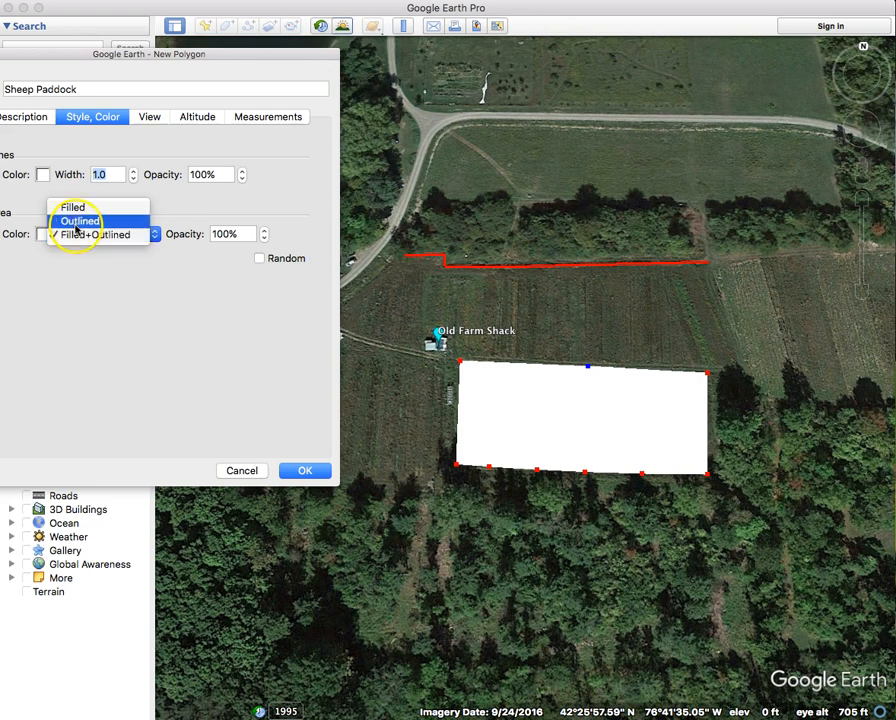
{"action": "left_click", "coordinate": [76, 221]}
{"action": "left_click", "coordinate": [85, 236]}
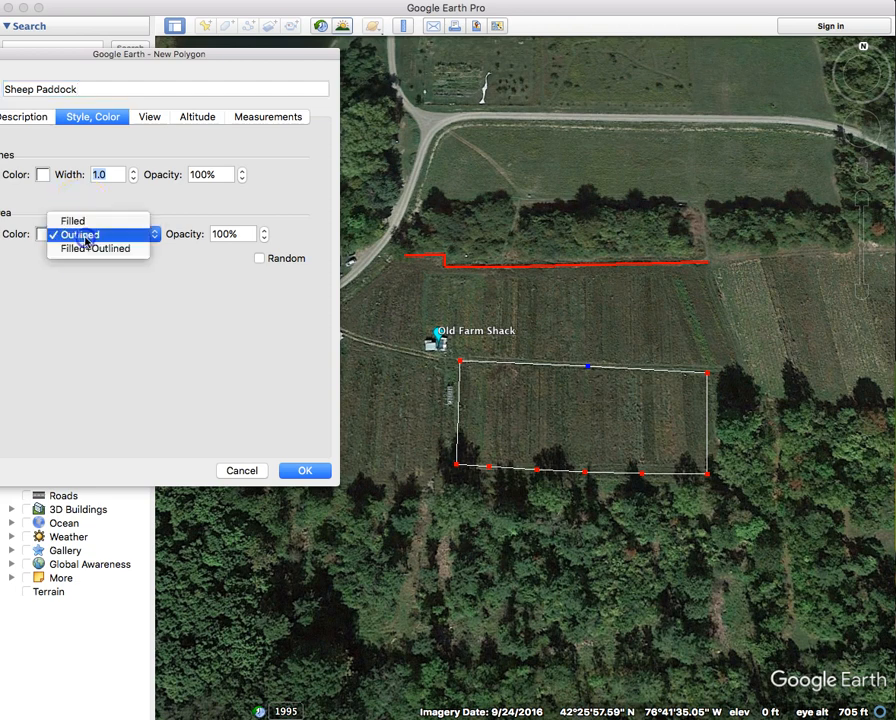
{"action": "left_click", "coordinate": [85, 221]}
{"action": "left_click", "coordinate": [85, 233]}
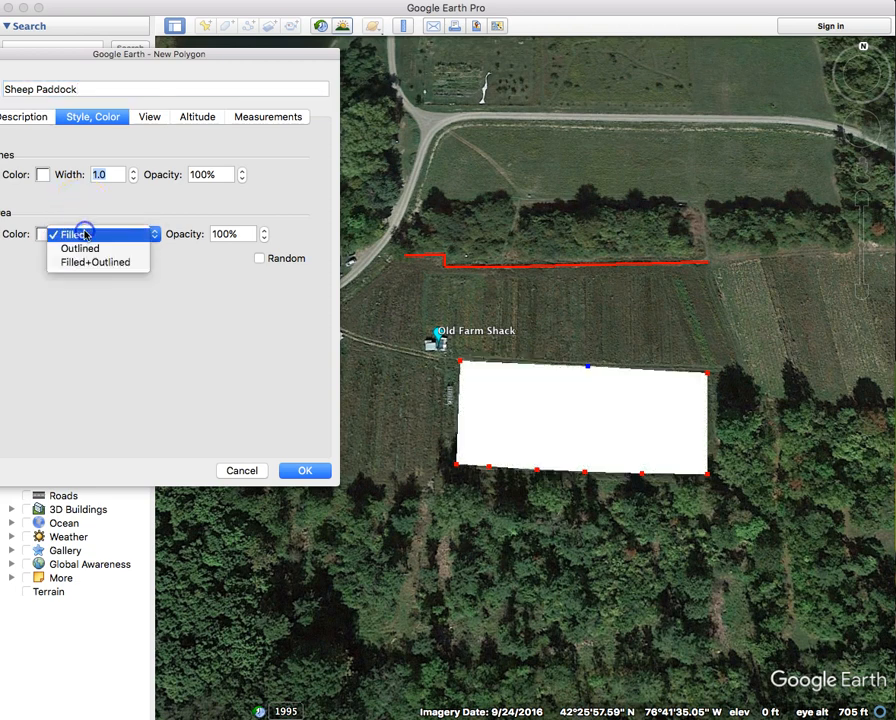
{"action": "left_click", "coordinate": [88, 262]}
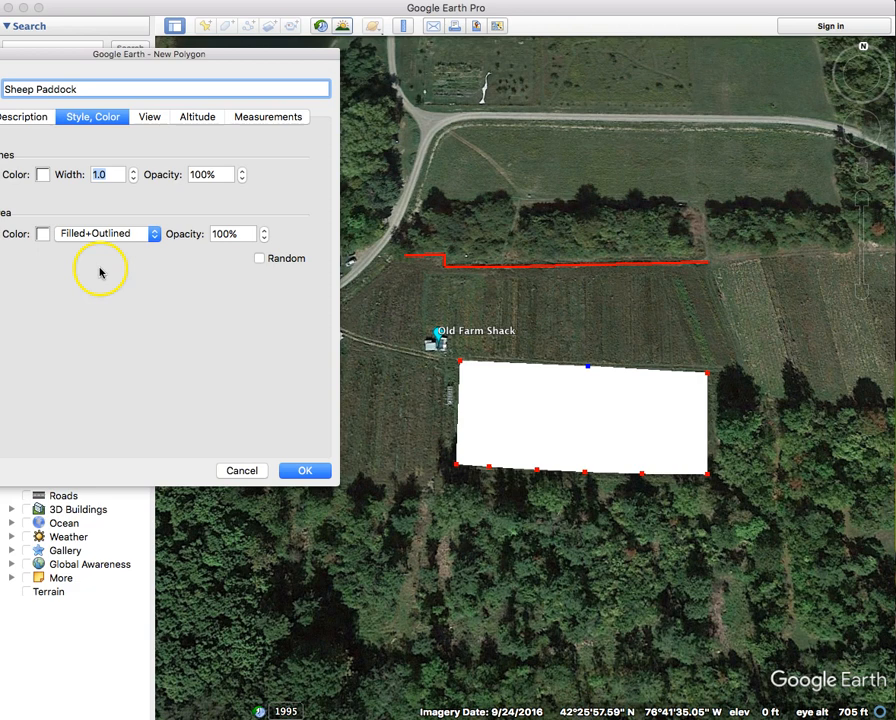
- Give the outline a Grape purple colour and width 5, and save the polygon
{"action": "left_click", "coordinate": [43, 175]}
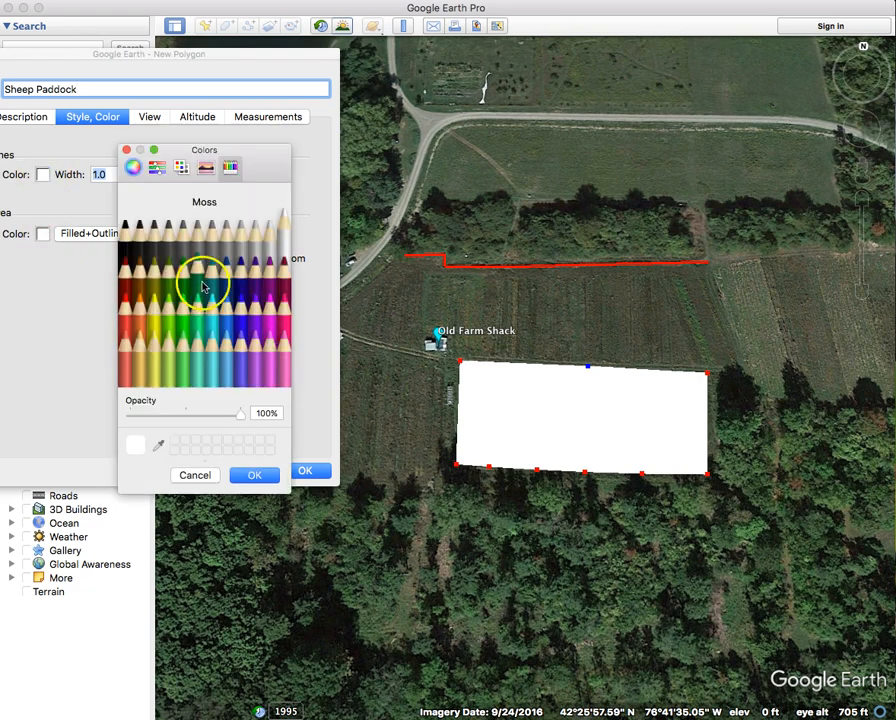
{"action": "left_click", "coordinate": [253, 322]}
{"action": "left_click", "coordinate": [256, 476]}
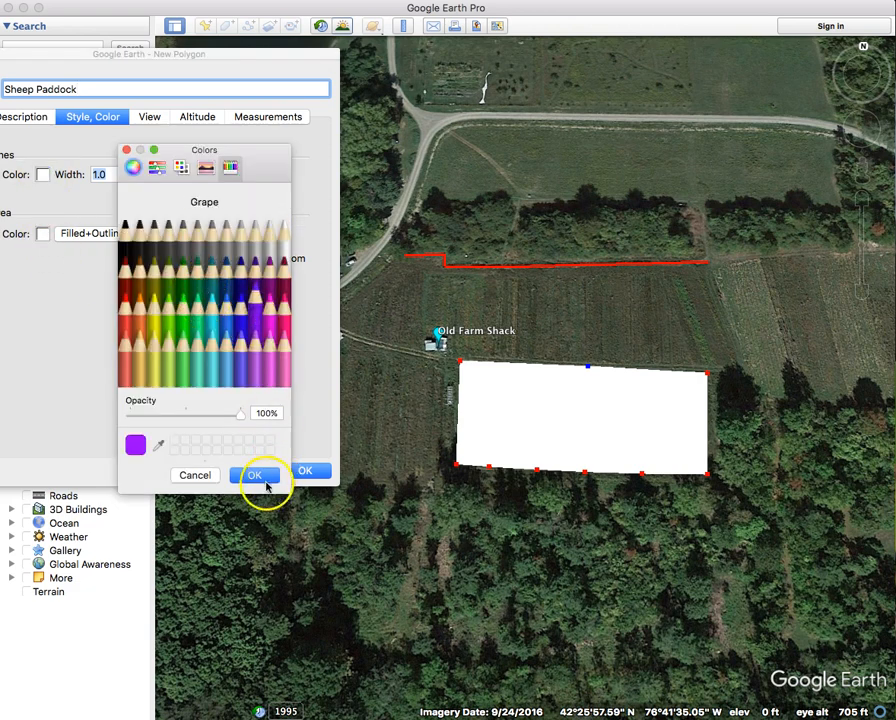
{"action": "double_click", "coordinate": [108, 175]}
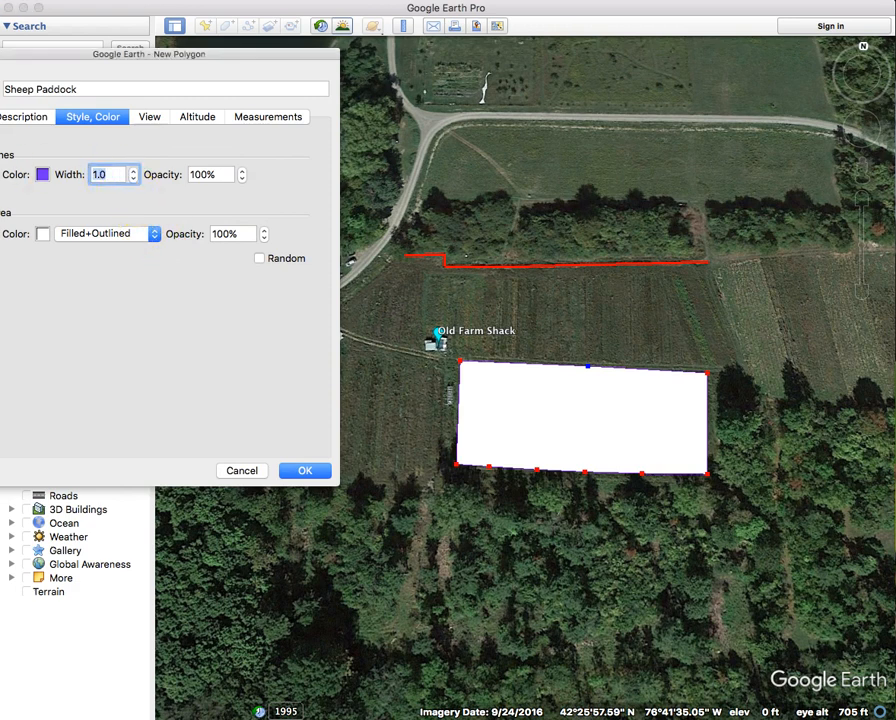
{"action": "type", "text": "5"}
{"action": "key", "text": "Return"}
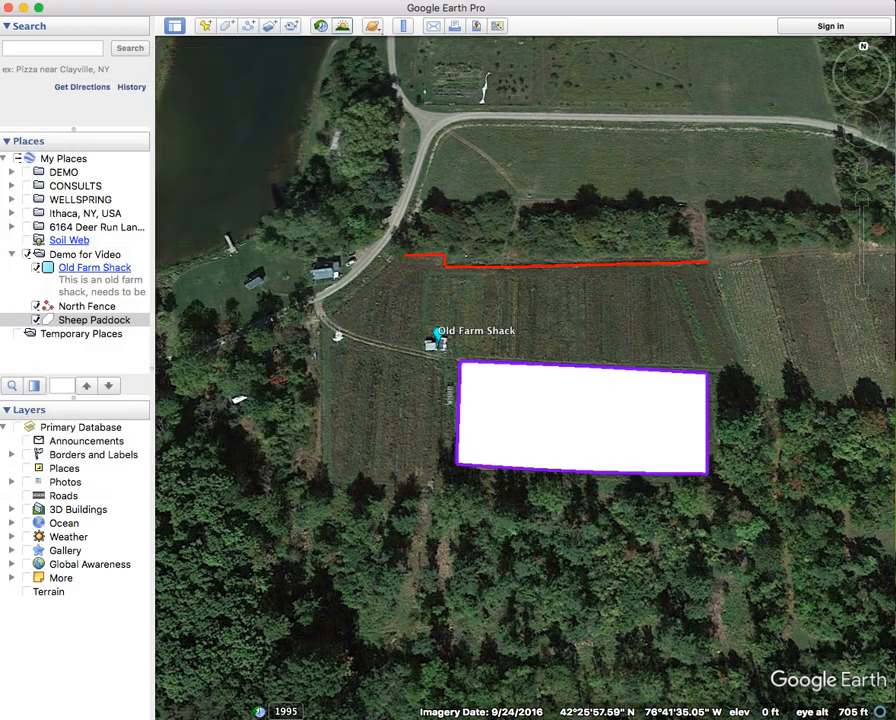
- Change Sheep Paddock's fill to yellow with 50% area opacity
{"action": "right_click", "coordinate": [70, 322]}
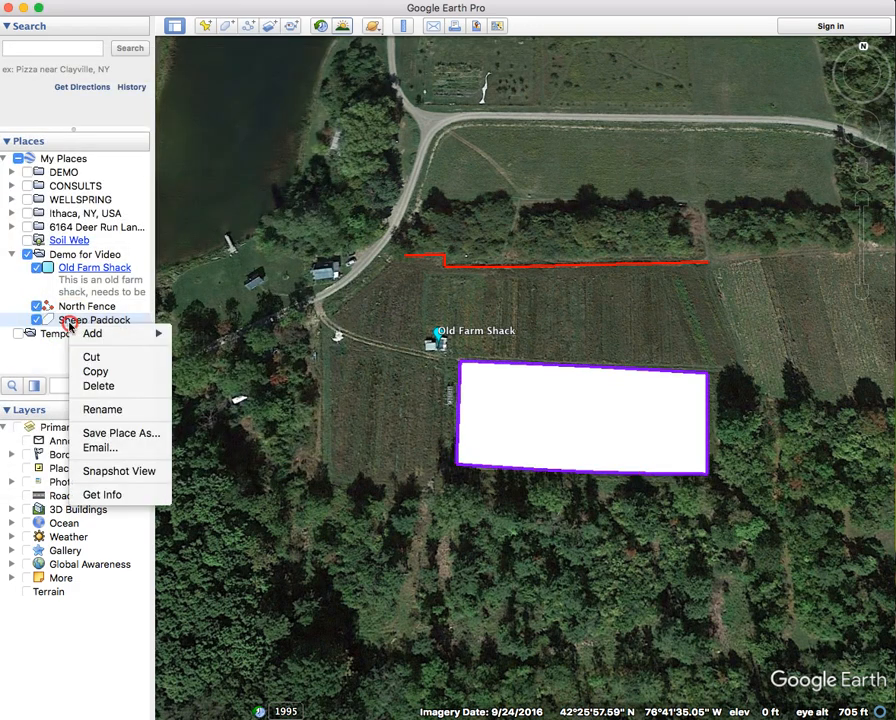
{"action": "left_click", "coordinate": [108, 492]}
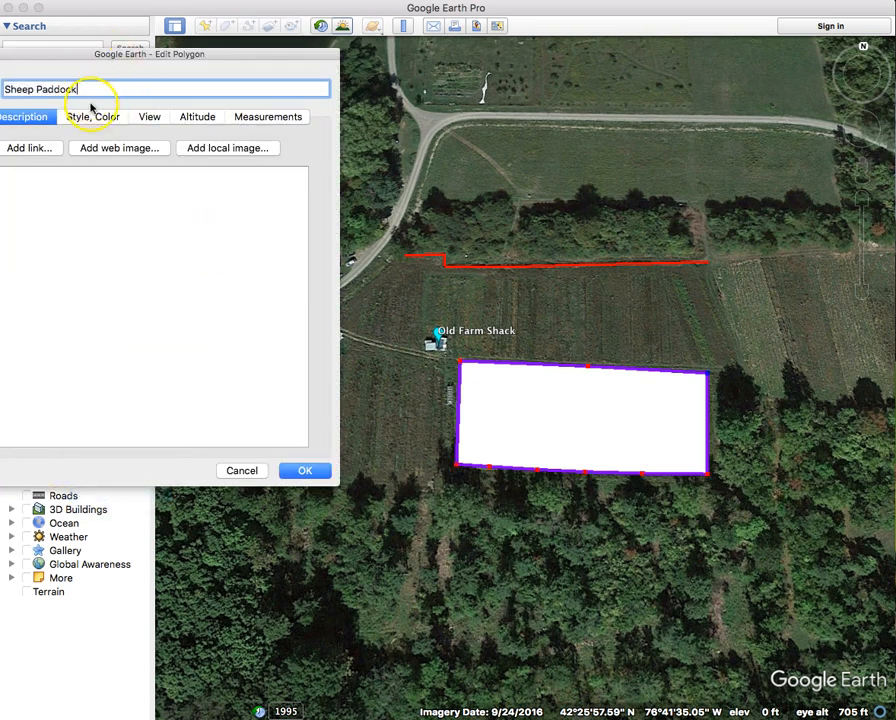
{"action": "left_click", "coordinate": [92, 117]}
{"action": "left_click", "coordinate": [43, 239]}
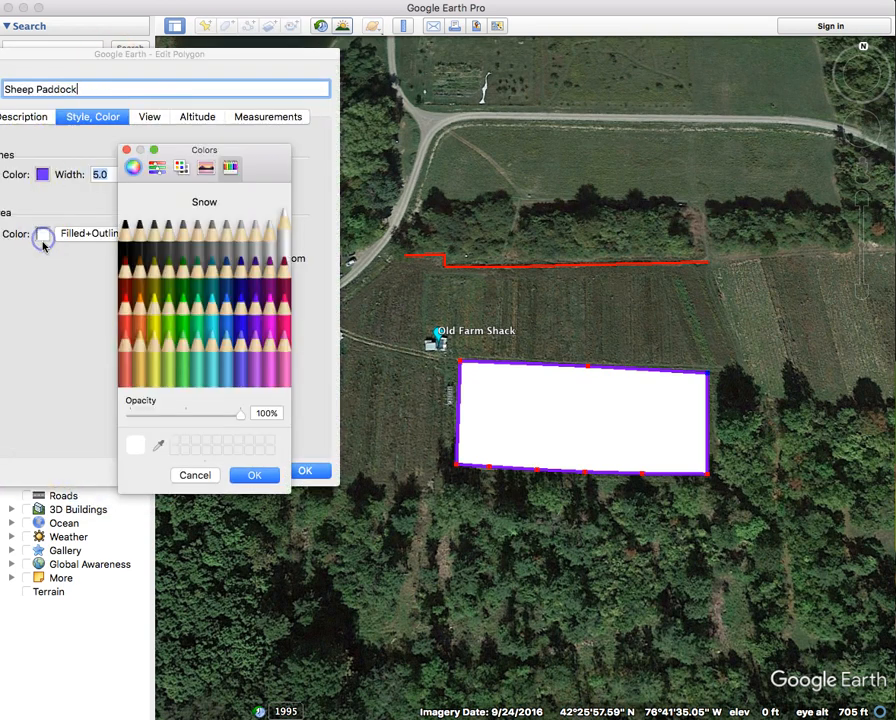
{"action": "left_click", "coordinate": [150, 312]}
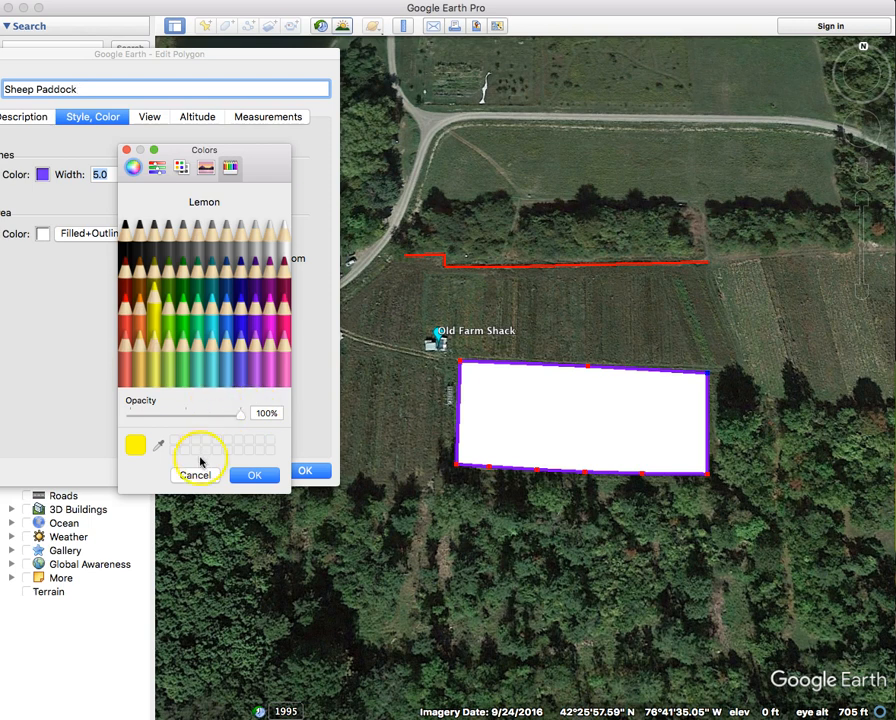
{"action": "left_click", "coordinate": [246, 476]}
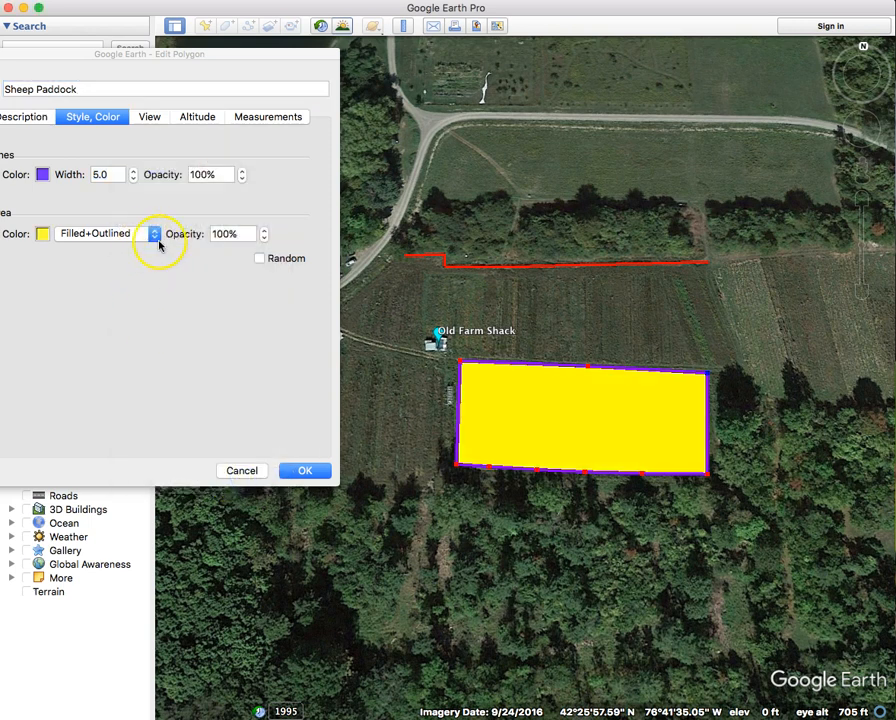
{"action": "left_click_drag", "start_coordinate": [250, 233], "coordinate": [202, 233]}
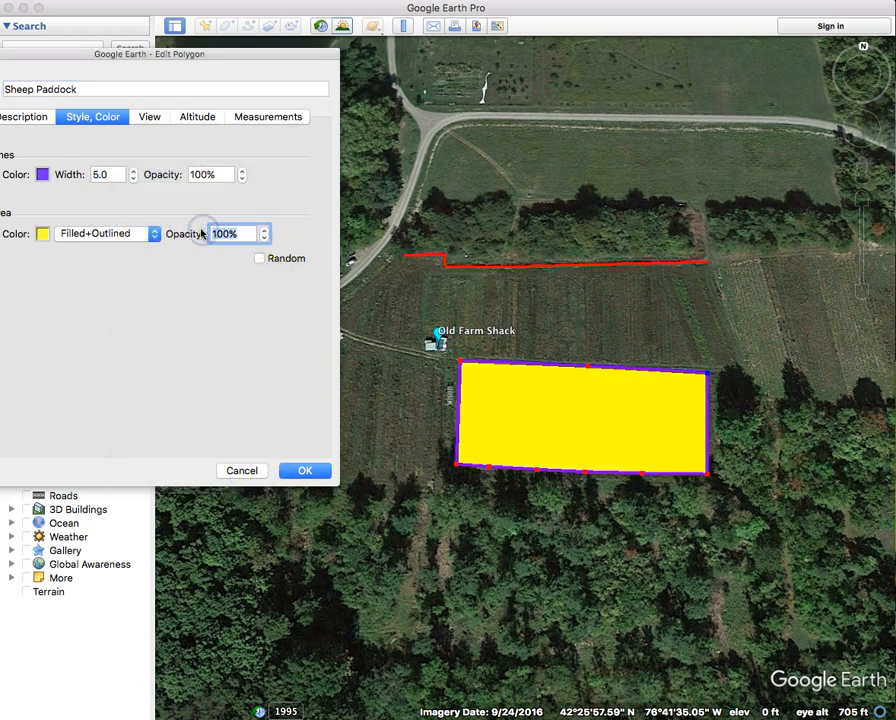
{"action": "type", "text": "50"}
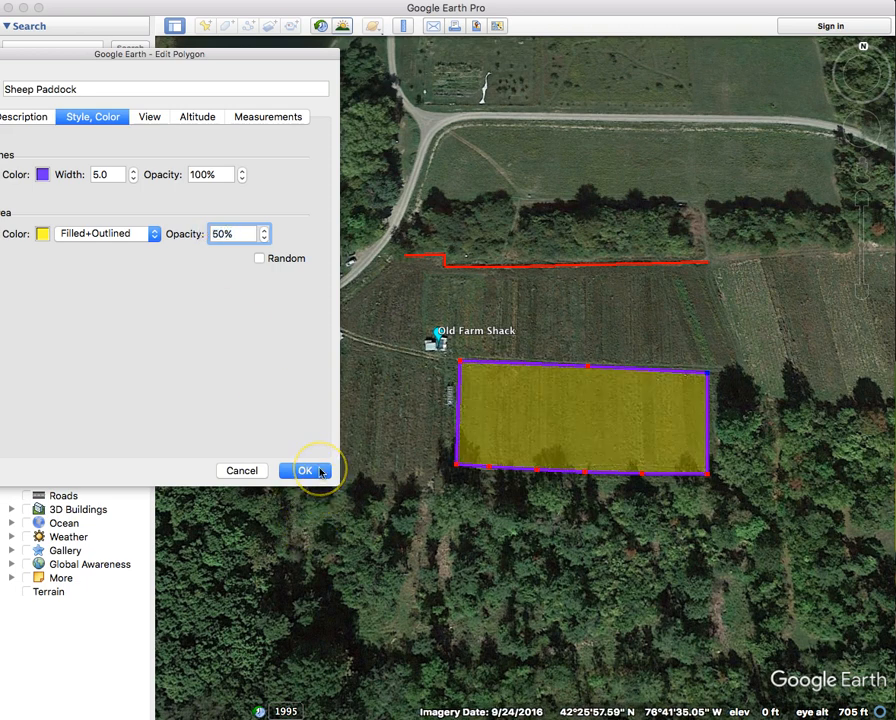
{"action": "left_click", "coordinate": [305, 471]}
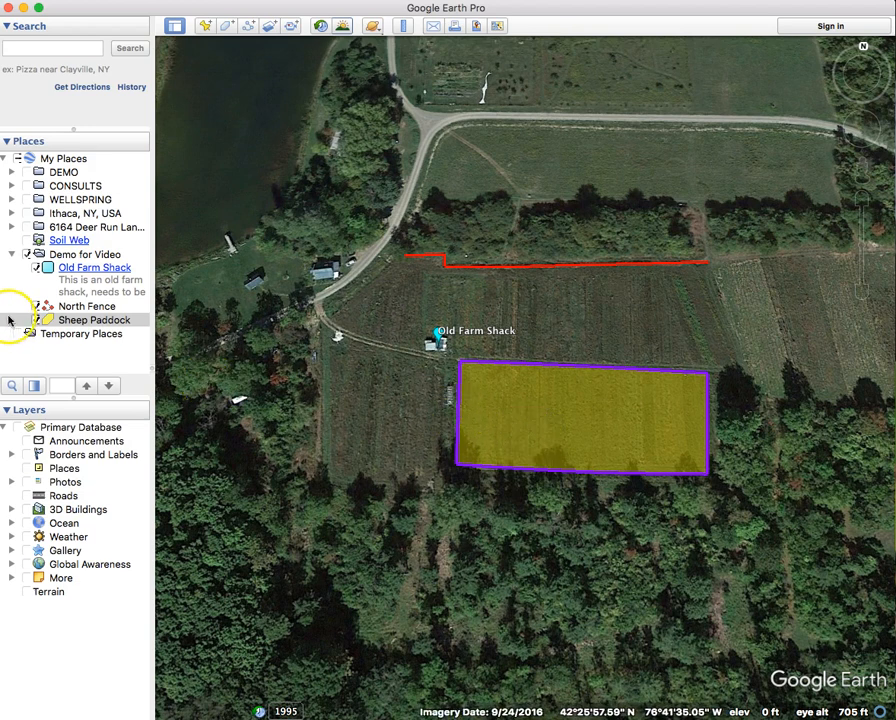
- Add the description 'Sheep paddock for winter' to Sheep Paddock and check it in its map balloon
{"action": "scroll", "coordinate": [617, 421], "scroll_direction": "up", "scroll_amount": 2}
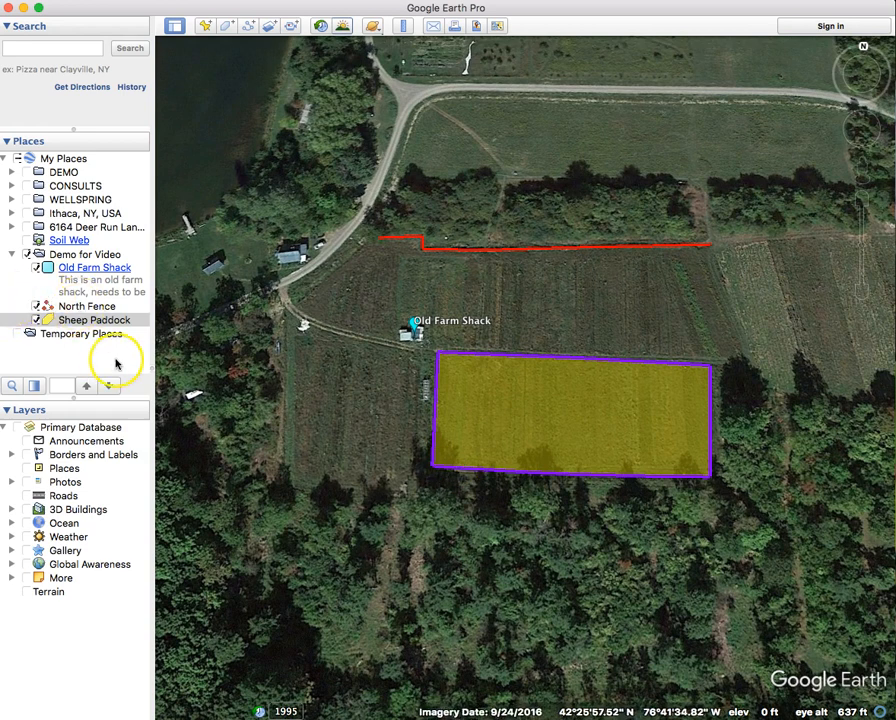
{"action": "right_click", "coordinate": [95, 322]}
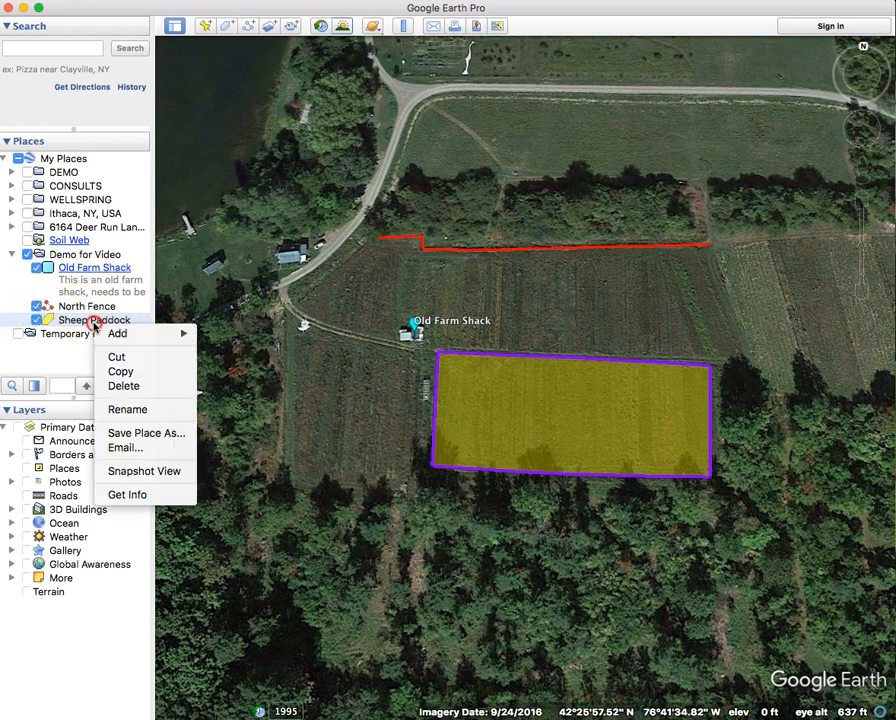
{"action": "left_click", "coordinate": [134, 492]}
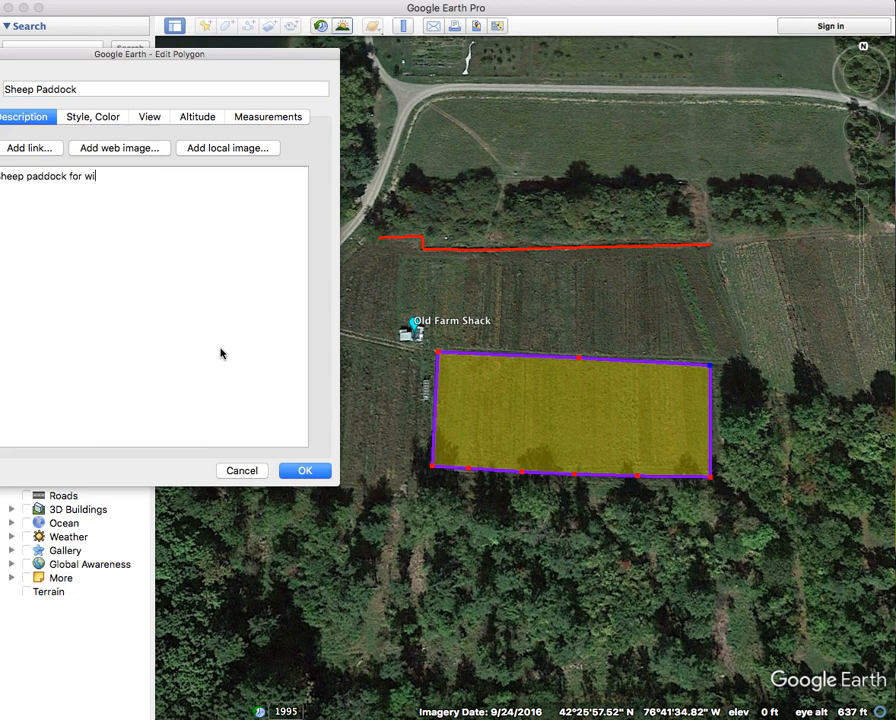
{"action": "left_click", "coordinate": [310, 470]}
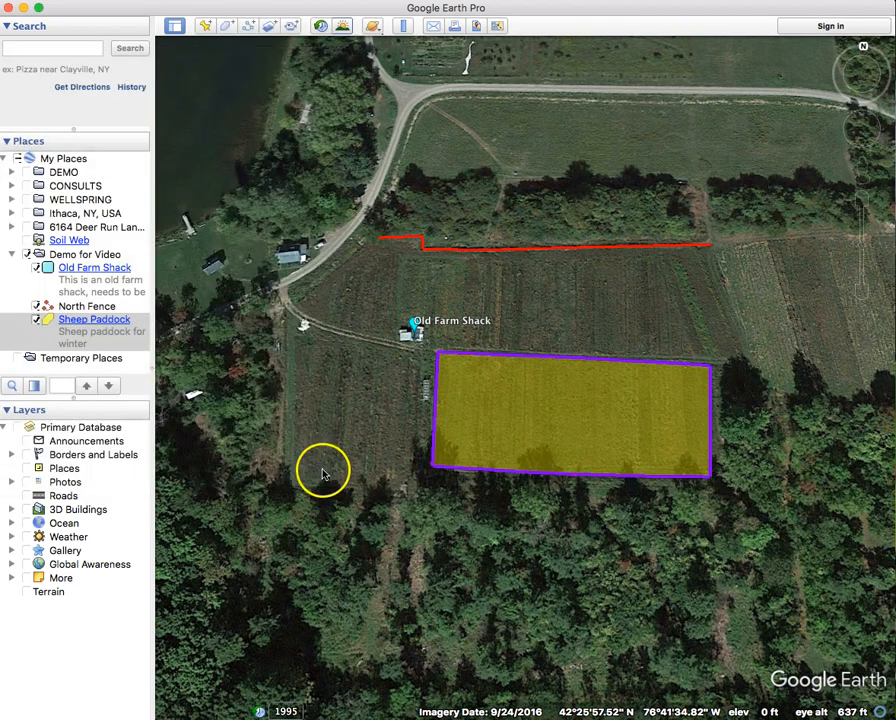
{"action": "left_click", "coordinate": [544, 438]}
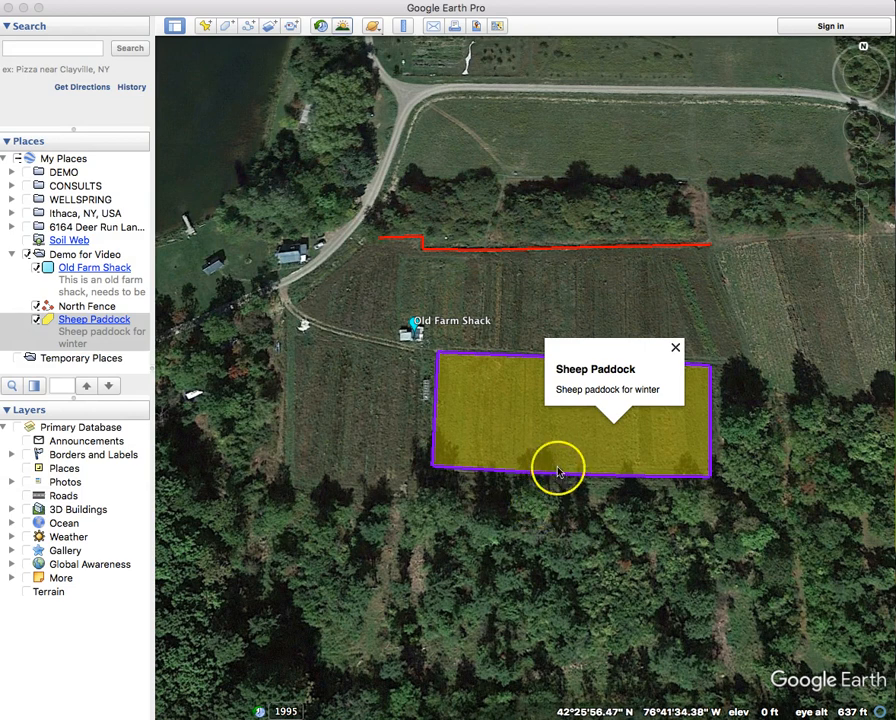
{"action": "left_click", "coordinate": [674, 349]}
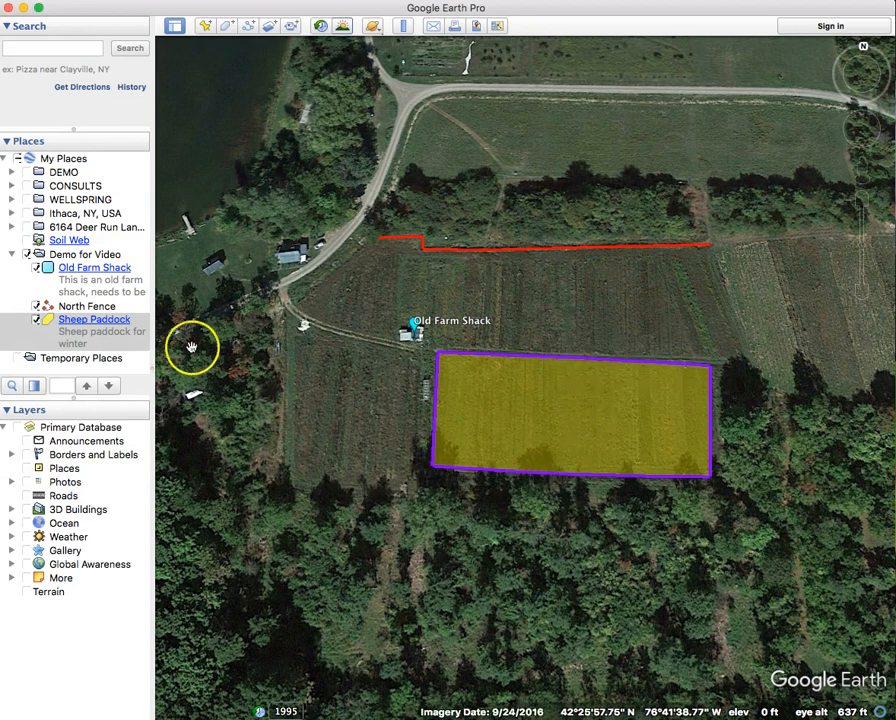
{"action": "right_click", "coordinate": [124, 345]}
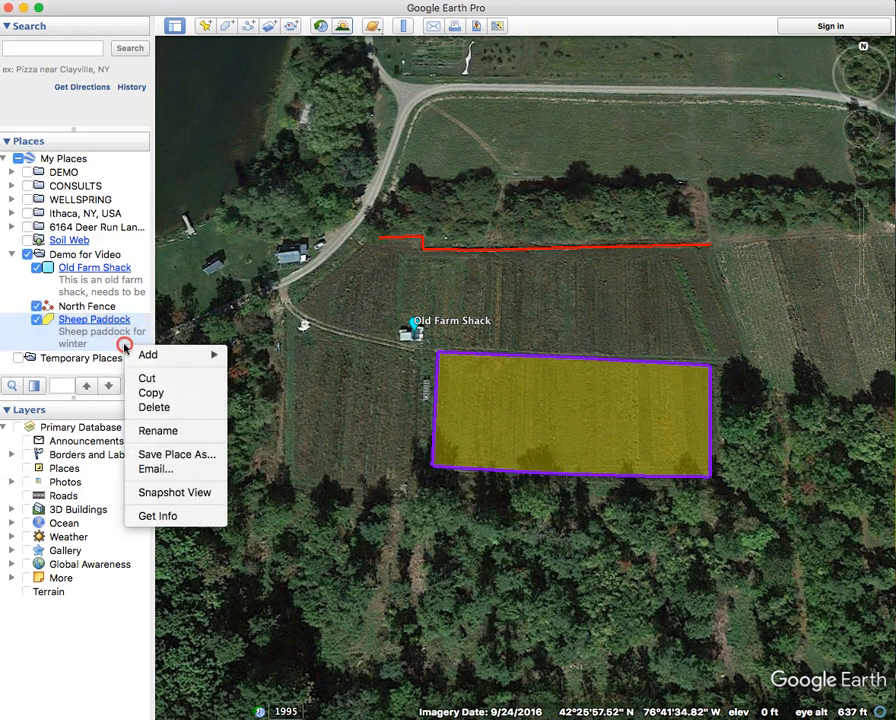
{"action": "left_click", "coordinate": [186, 518]}
{"action": "left_click_drag", "start_coordinate": [208, 54], "coordinate": [265, 105]}
{"action": "left_click", "coordinate": [344, 170]}
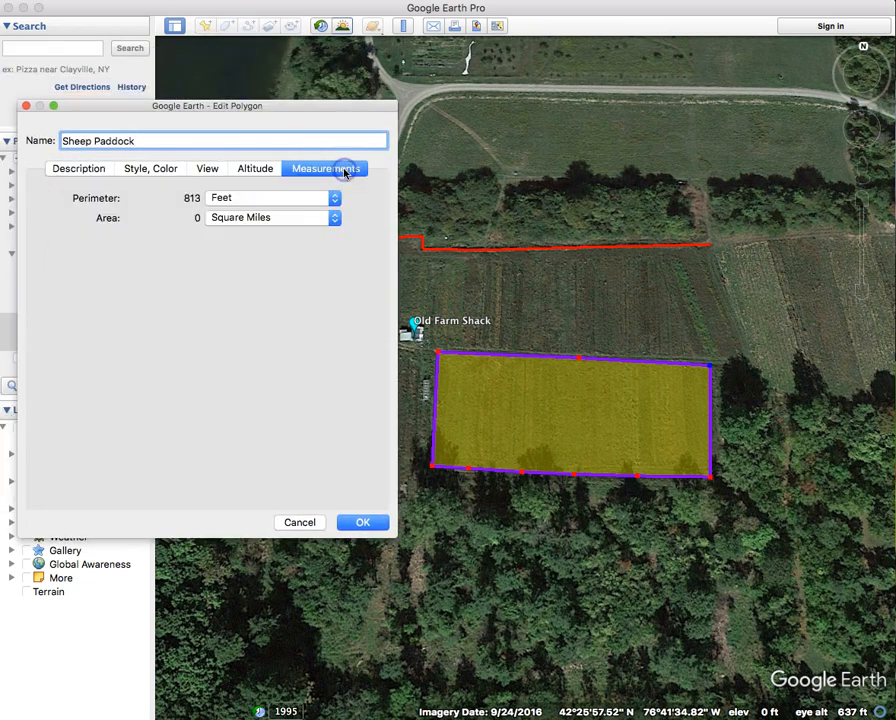
{"action": "left_click", "coordinate": [216, 198]}
{"action": "left_click", "coordinate": [216, 200]}
{"action": "left_click", "coordinate": [266, 218]}
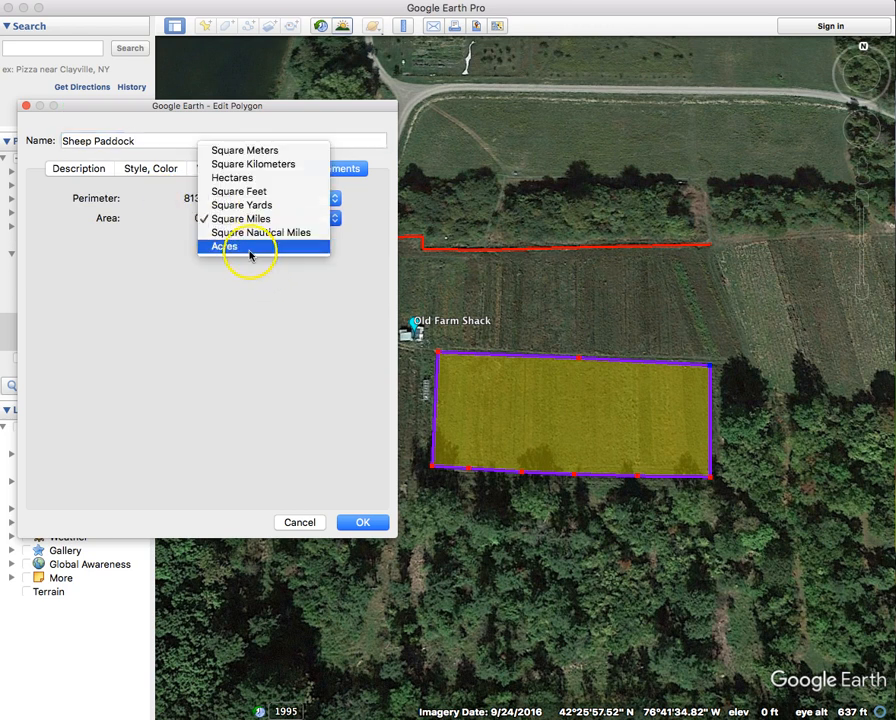
{"action": "left_click", "coordinate": [251, 249]}
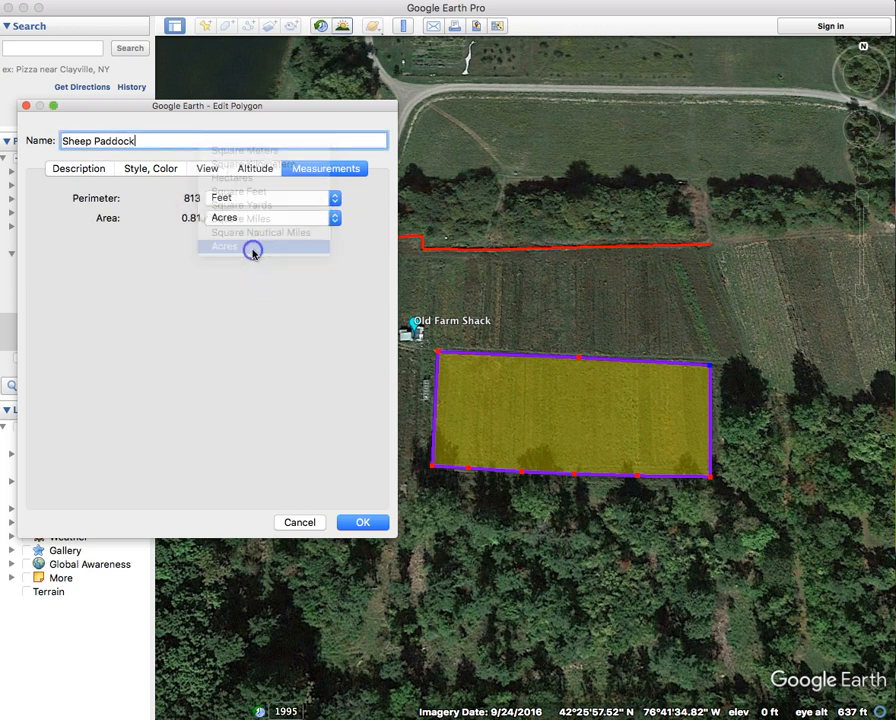
{"action": "left_click", "coordinate": [273, 219]}
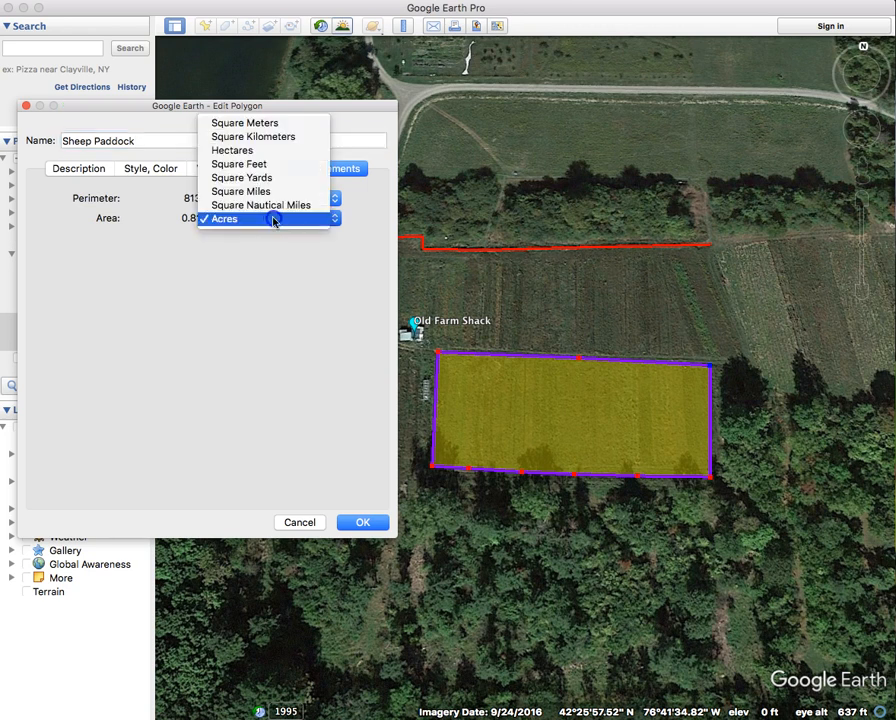
{"action": "left_click", "coordinate": [280, 165]}
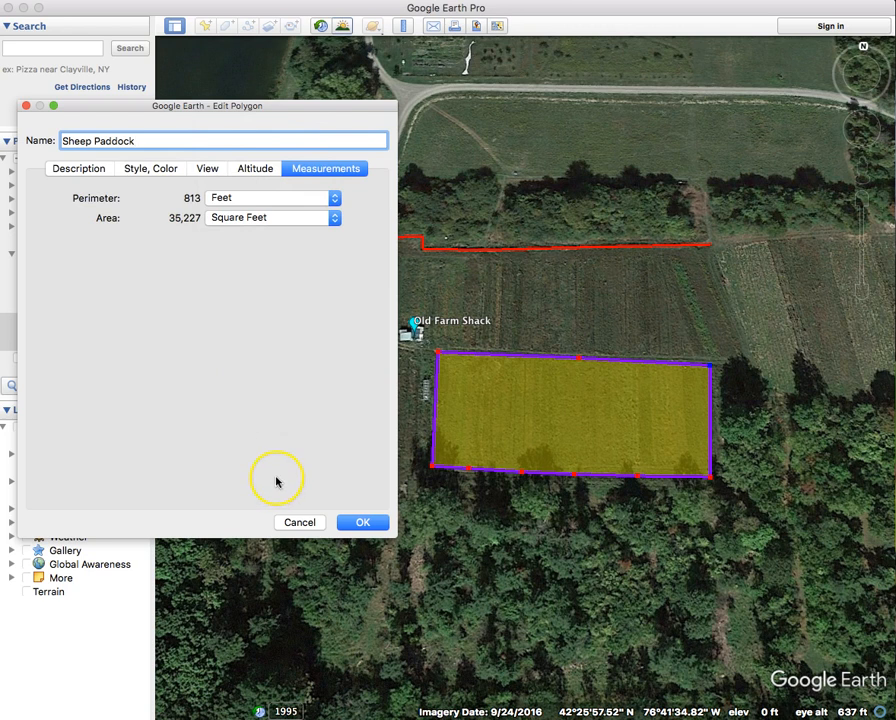
{"action": "left_click", "coordinate": [363, 522]}
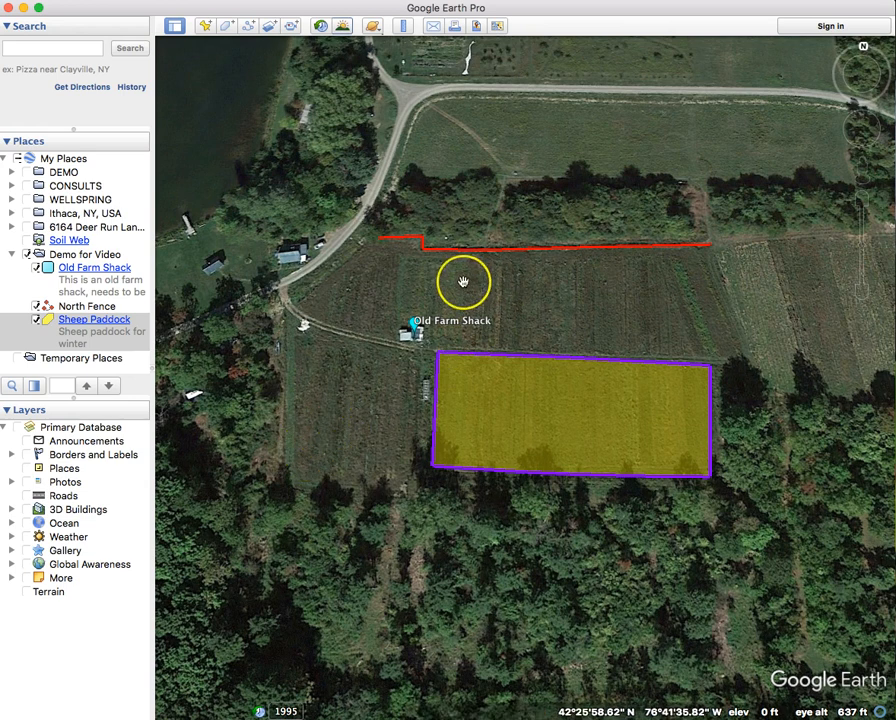
- Measure a straight ruler line of about 232 feet across the field west of the paddock
{"action": "scroll", "coordinate": [463, 281], "scroll_direction": "up", "scroll_amount": 2}
{"action": "left_click_drag", "start_coordinate": [463, 281], "coordinate": [438, 254]}
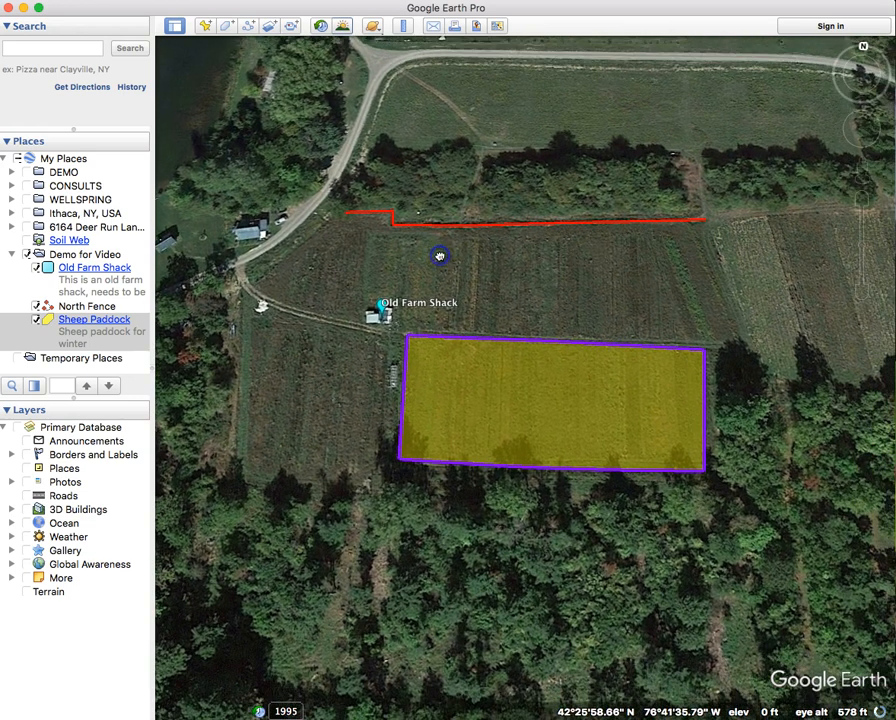
{"action": "left_click", "coordinate": [404, 29]}
{"action": "left_click_drag", "start_coordinate": [410, 262], "coordinate": [457, 57]}
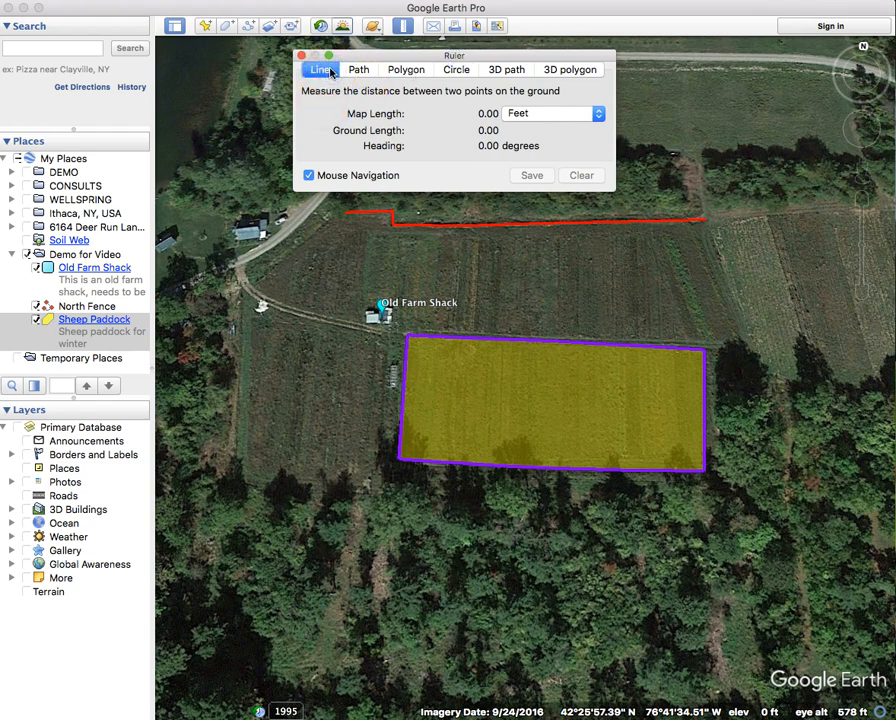
{"action": "left_click", "coordinate": [308, 258]}
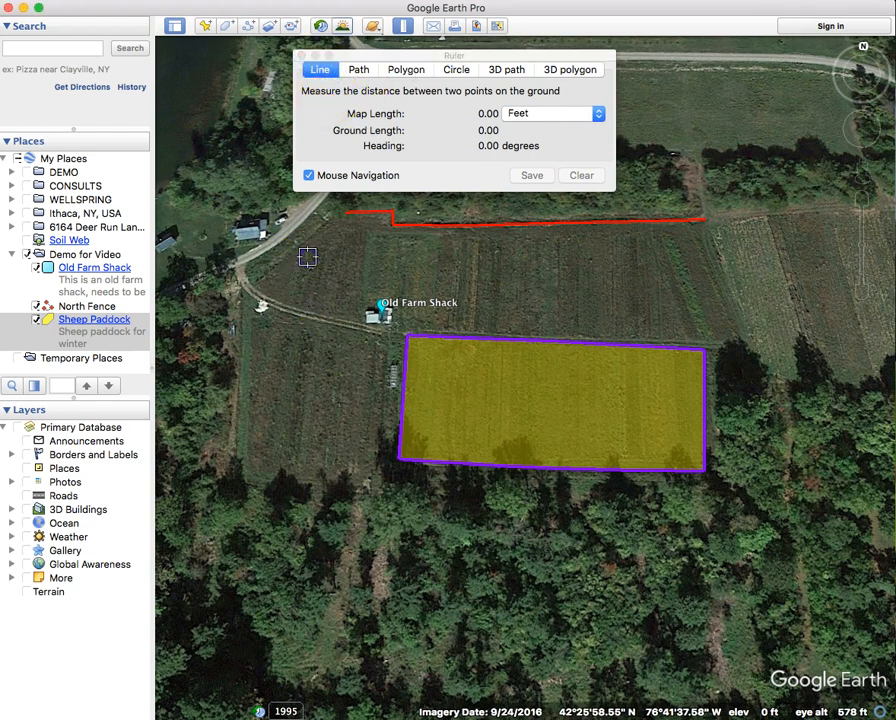
{"action": "left_click", "coordinate": [308, 481]}
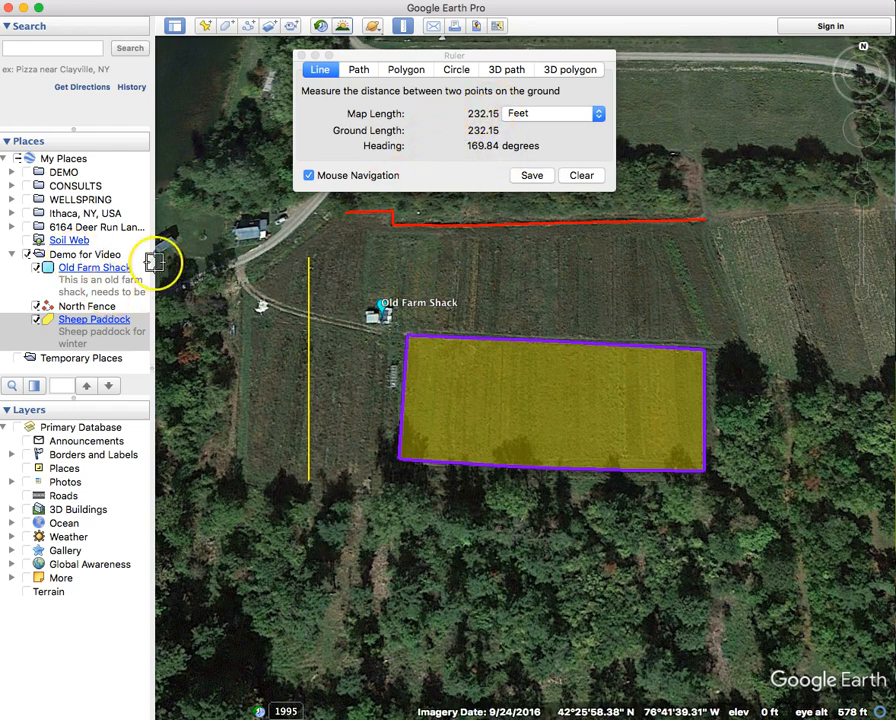
- Save the measured line as a path named Water Line
{"action": "left_click", "coordinate": [120, 256]}
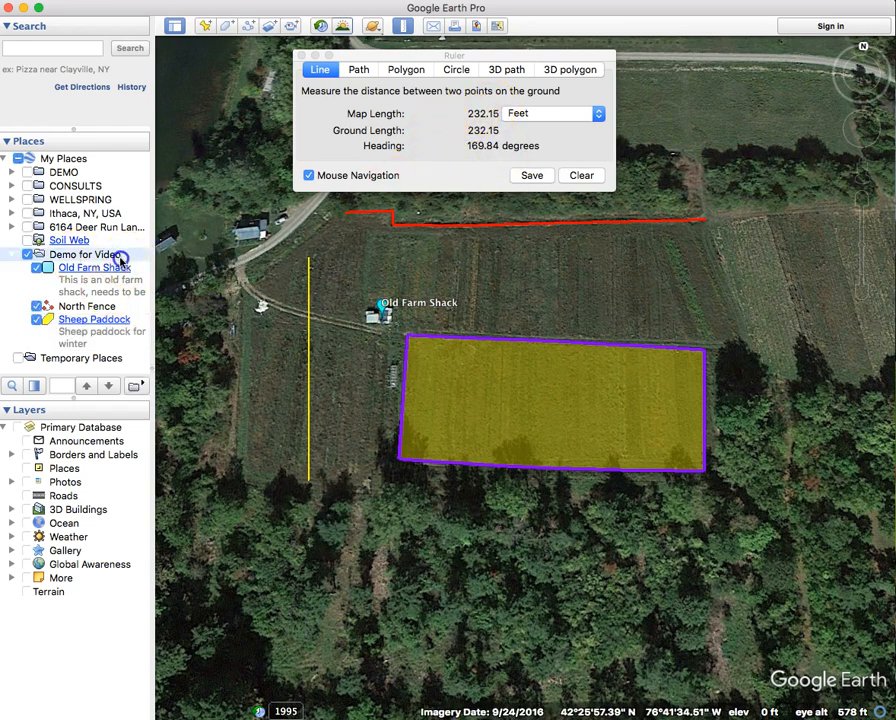
{"action": "left_click", "coordinate": [532, 175]}
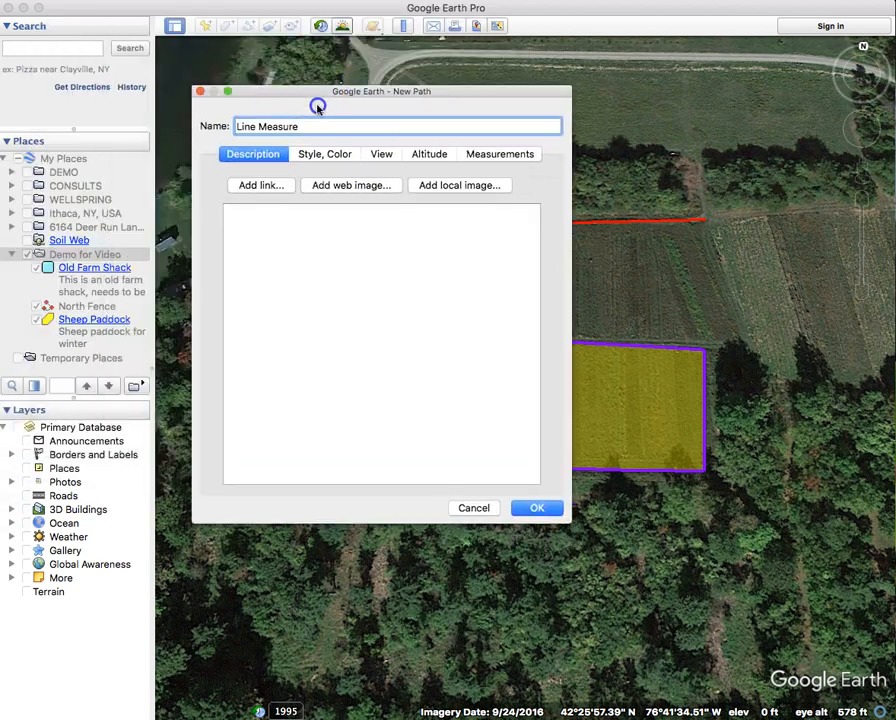
{"action": "left_click_drag", "start_coordinate": [314, 104], "coordinate": [314, 142]}
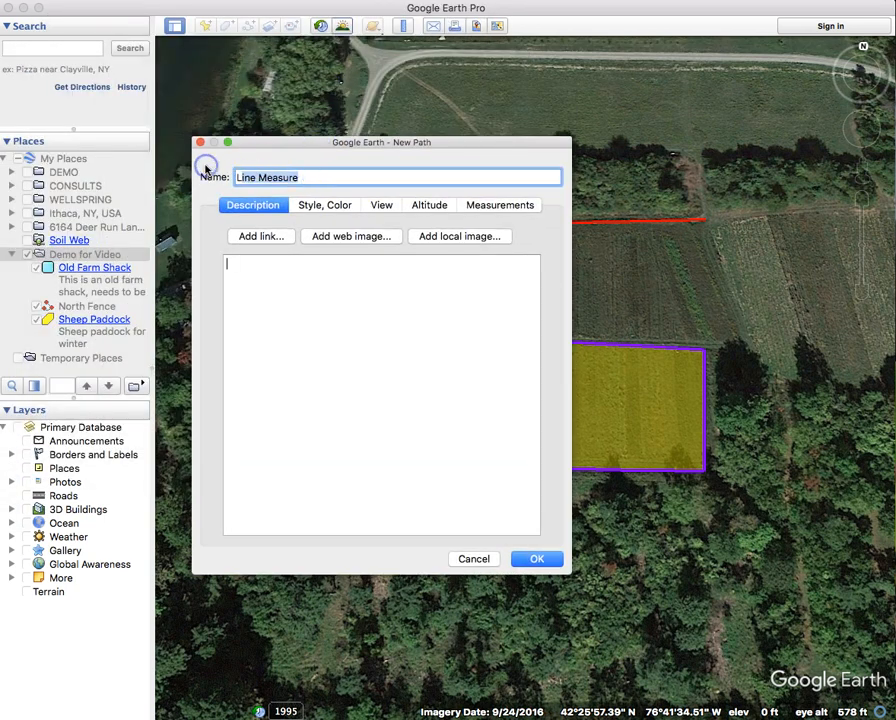
{"action": "key", "text": "BackSpace"}
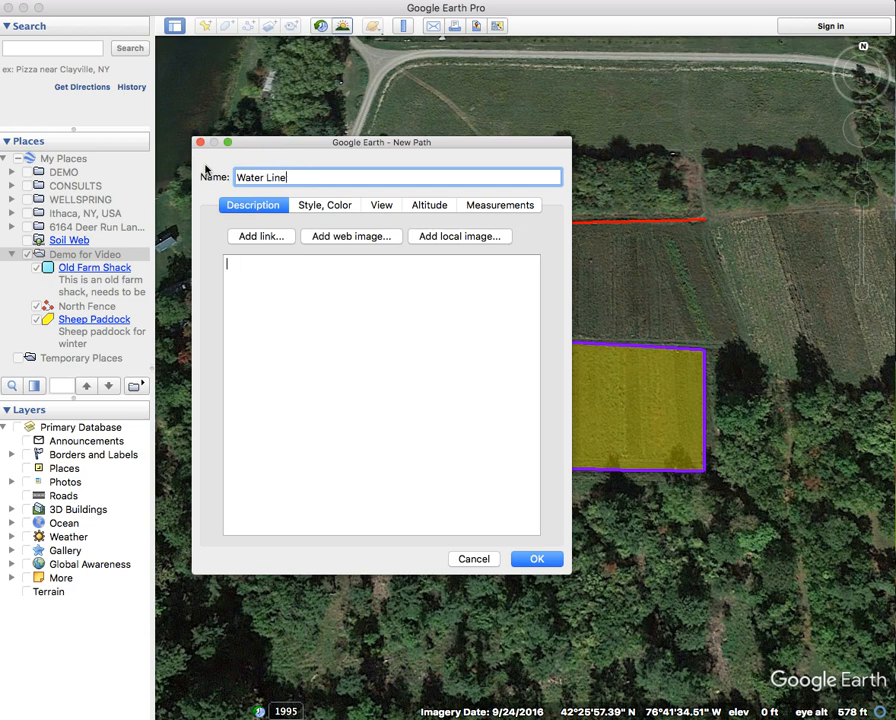
{"action": "left_click", "coordinate": [536, 558]}
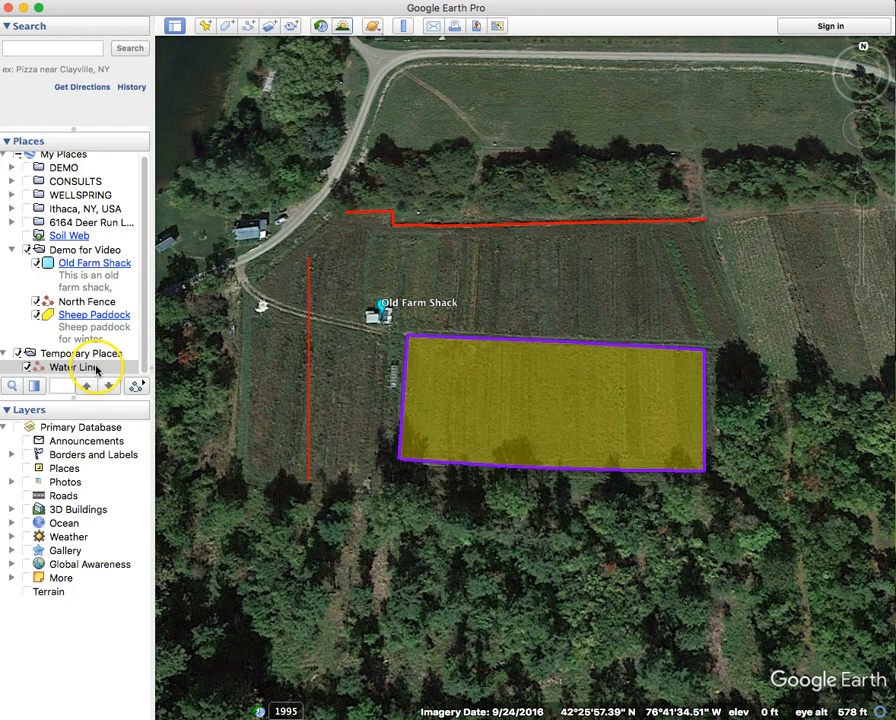
- File Water Line under Demo for Video, then trial an eight-point path measurement around the shack
{"action": "left_click_drag", "start_coordinate": [60, 364], "coordinate": [52, 251]}
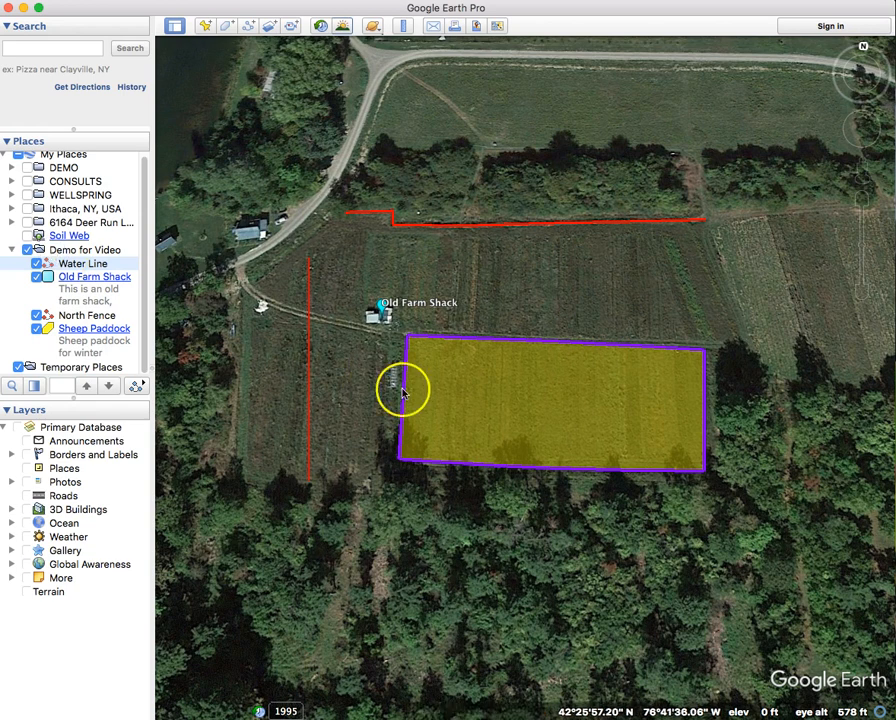
{"action": "left_click", "coordinate": [407, 30]}
{"action": "left_click_drag", "start_coordinate": [426, 57], "coordinate": [552, 454]}
{"action": "left_click", "coordinate": [485, 461]}
{"action": "left_click", "coordinate": [565, 243]}
{"action": "left_click", "coordinate": [590, 266]}
{"action": "left_click", "coordinate": [588, 287]}
{"action": "left_click", "coordinate": [581, 318]}
{"action": "left_click", "coordinate": [552, 319]}
{"action": "left_click", "coordinate": [516, 265]}
{"action": "left_click", "coordinate": [443, 258]}
{"action": "left_click", "coordinate": [390, 250]}
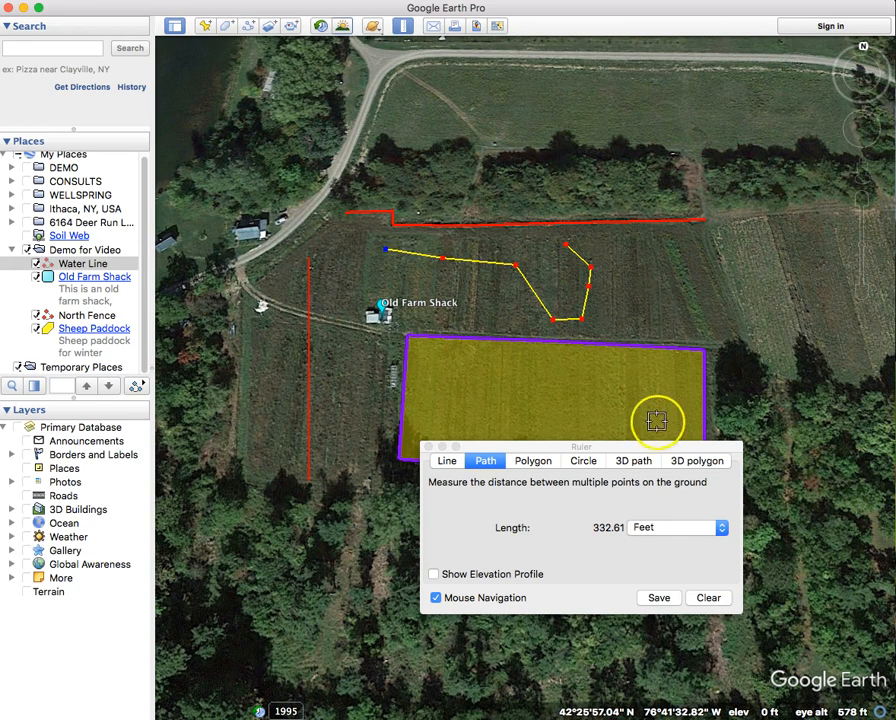
{"action": "left_click", "coordinate": [700, 598]}
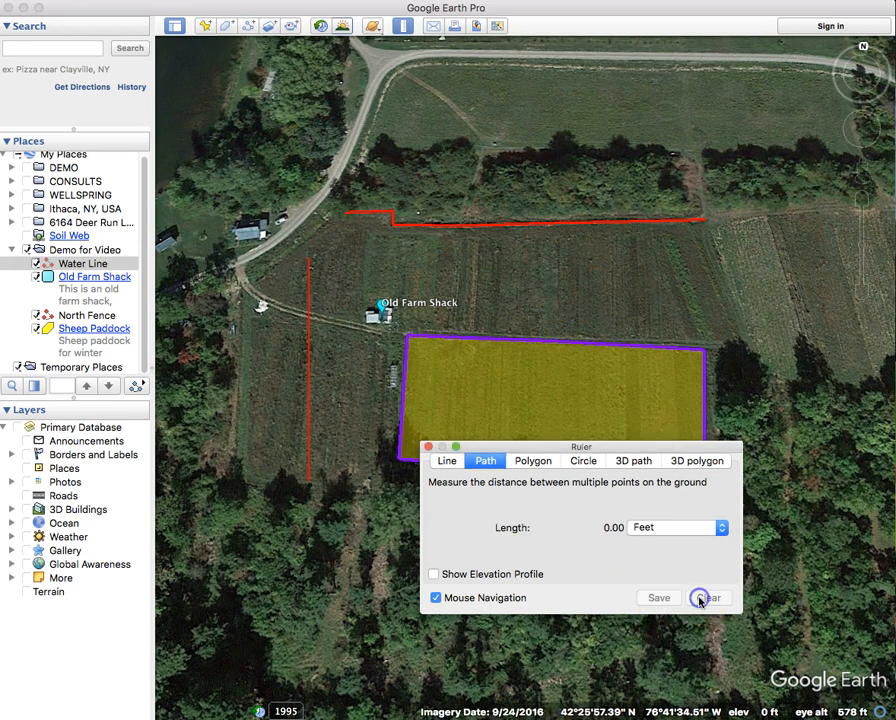
- Measure a circle of roughly 50 ft radius around the Old Farm Shack, then clear it
{"action": "left_click", "coordinate": [534, 463]}
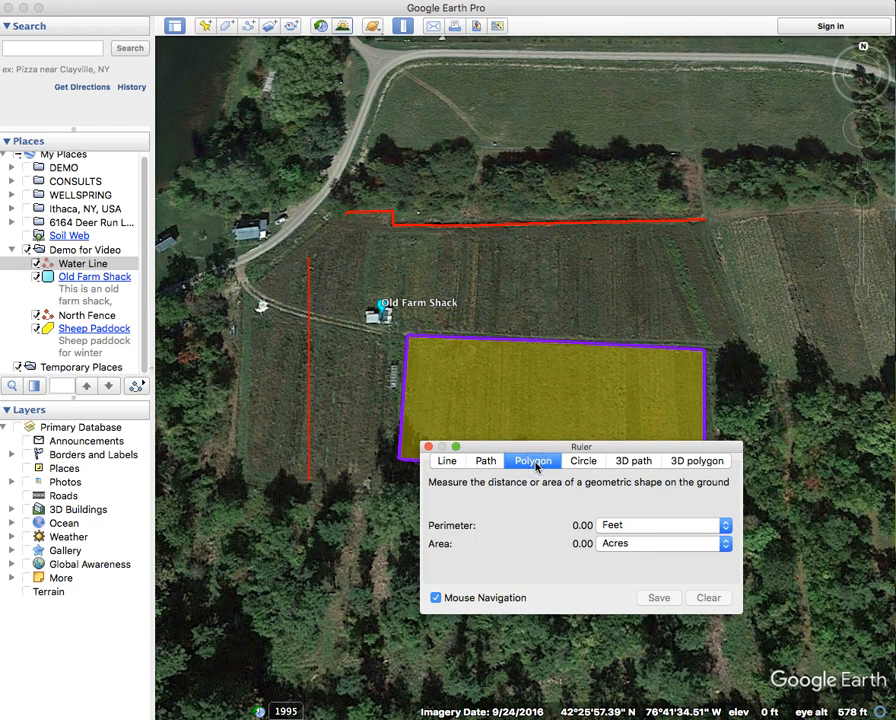
{"action": "left_click", "coordinate": [584, 461]}
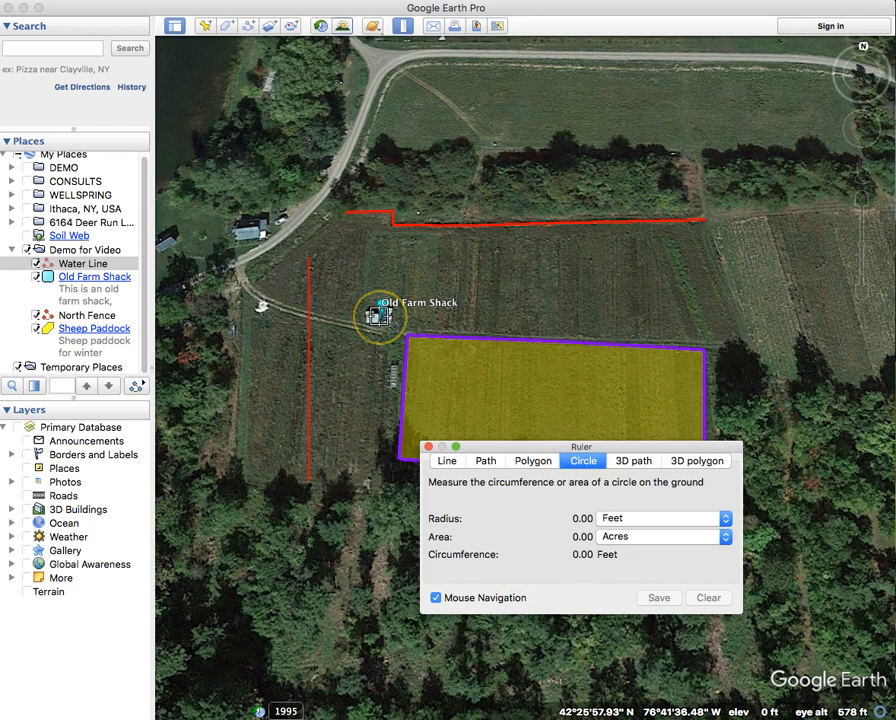
{"action": "left_click", "coordinate": [378, 316]}
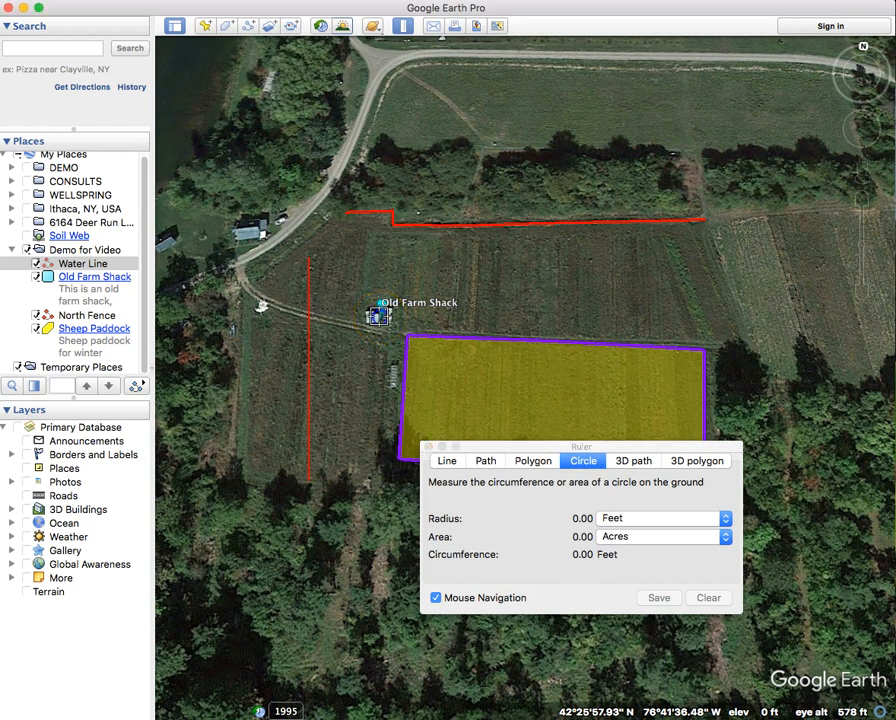
{"action": "left_click_drag", "start_coordinate": [380, 321], "coordinate": [381, 369]}
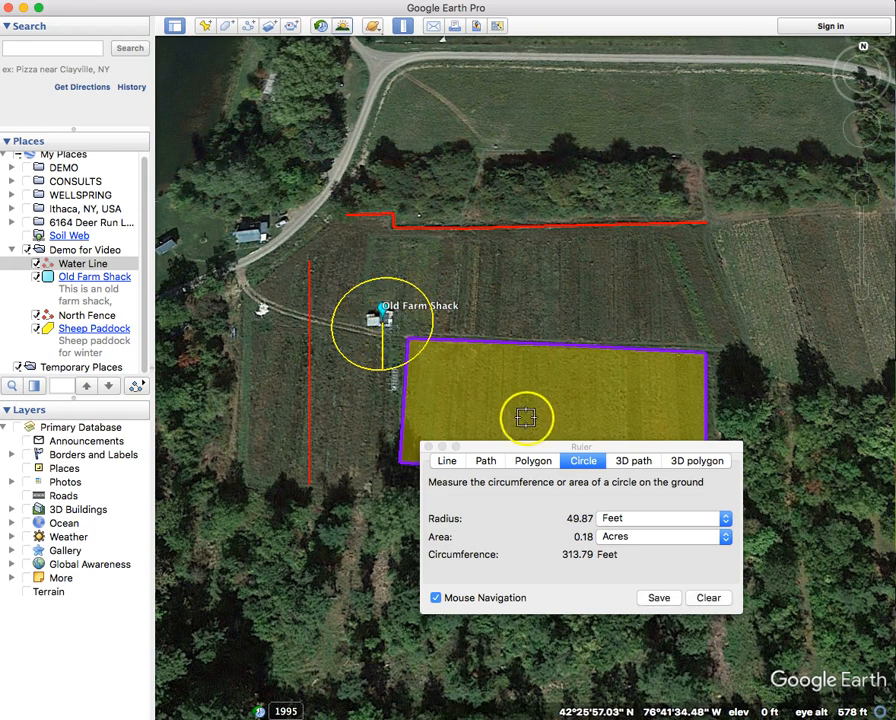
{"action": "left_click", "coordinate": [708, 597]}
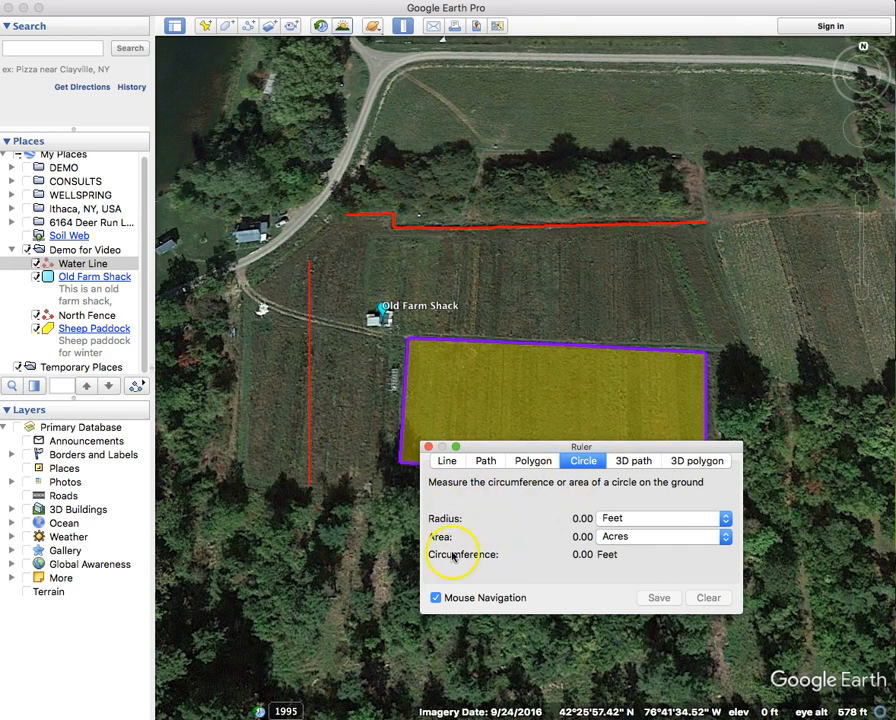
{"action": "left_click", "coordinate": [428, 449]}
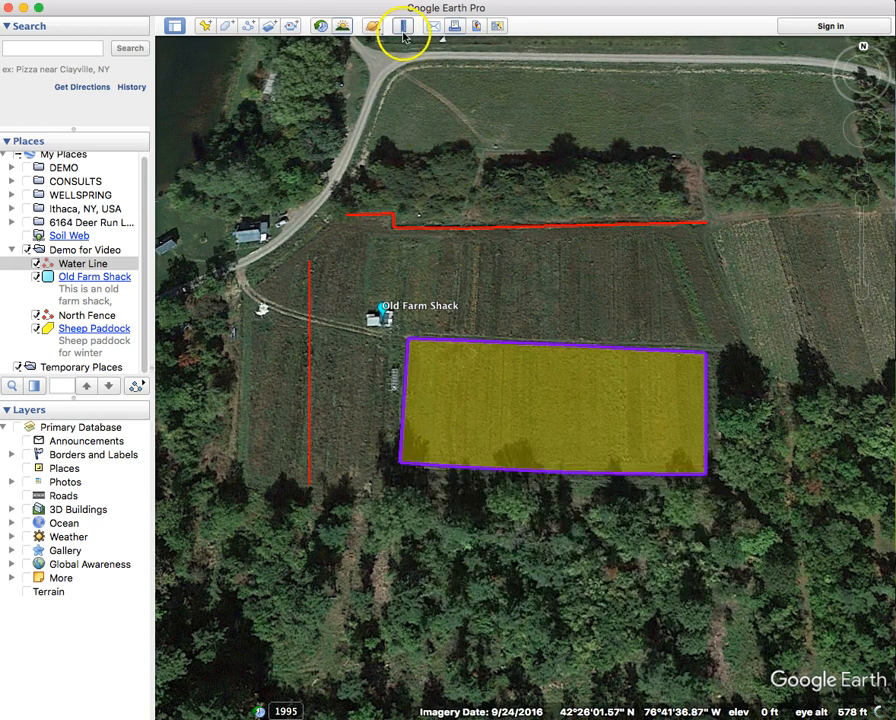
- Hide North Fence, Sheep Paddock and Old Farm Shack in Places
{"action": "left_click_drag", "start_coordinate": [358, 344], "coordinate": [360, 314]}
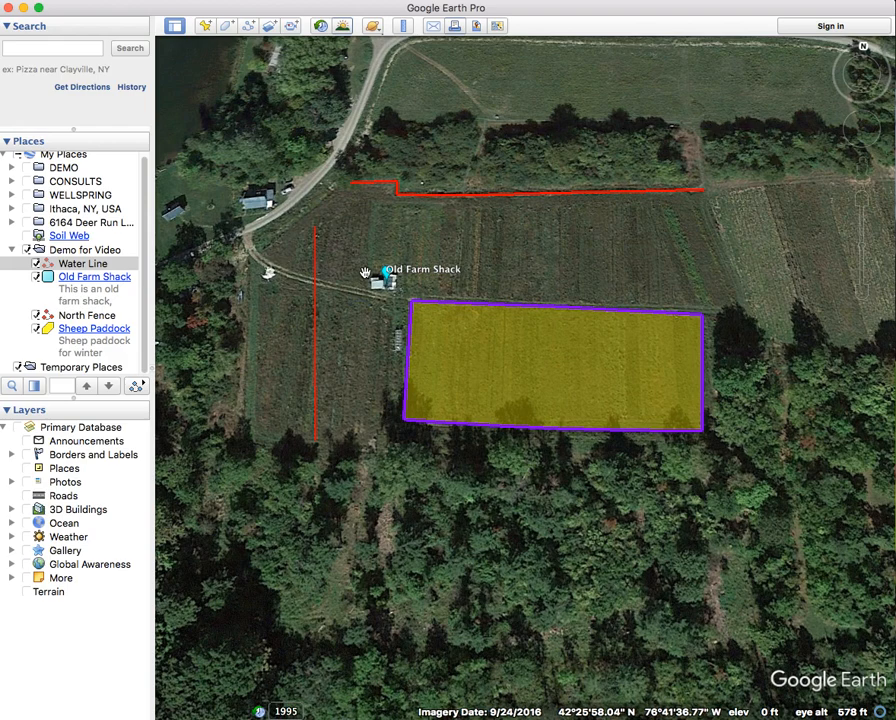
{"action": "scroll", "coordinate": [365, 272], "scroll_direction": "down", "scroll_amount": 5}
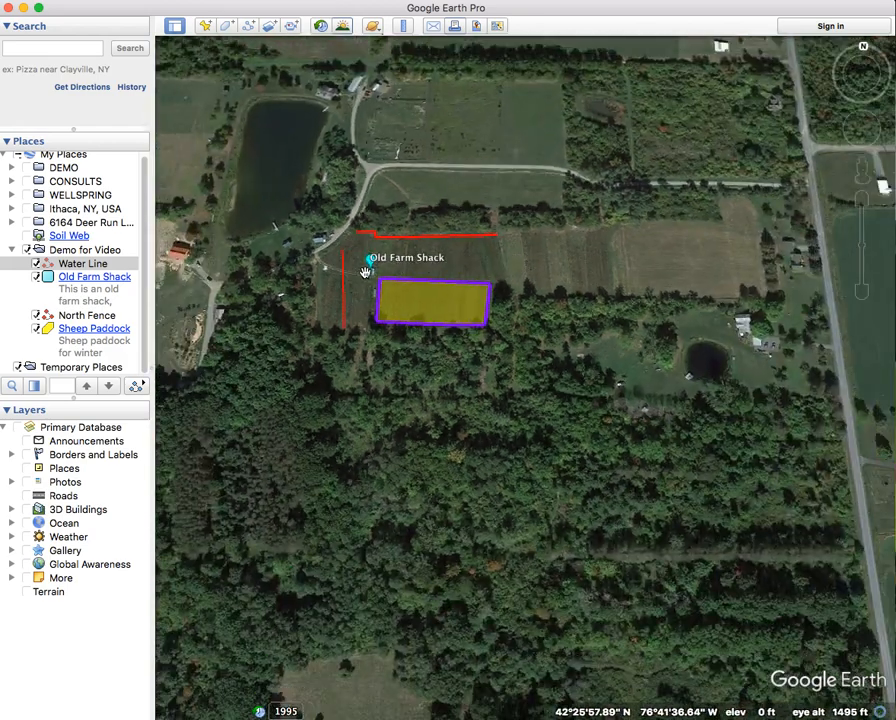
{"action": "scroll", "coordinate": [330, 310], "scroll_direction": "down", "scroll_amount": 2}
{"action": "left_click_drag", "start_coordinate": [330, 310], "coordinate": [396, 440]}
{"action": "left_click", "coordinate": [68, 269]}
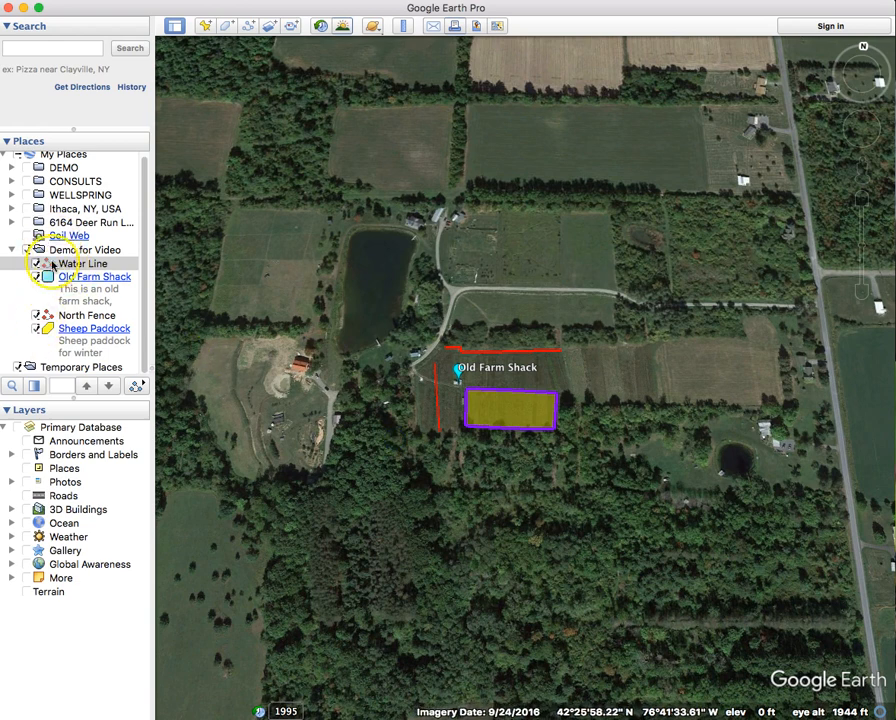
{"action": "left_click", "coordinate": [36, 315]}
{"action": "left_click", "coordinate": [36, 328]}
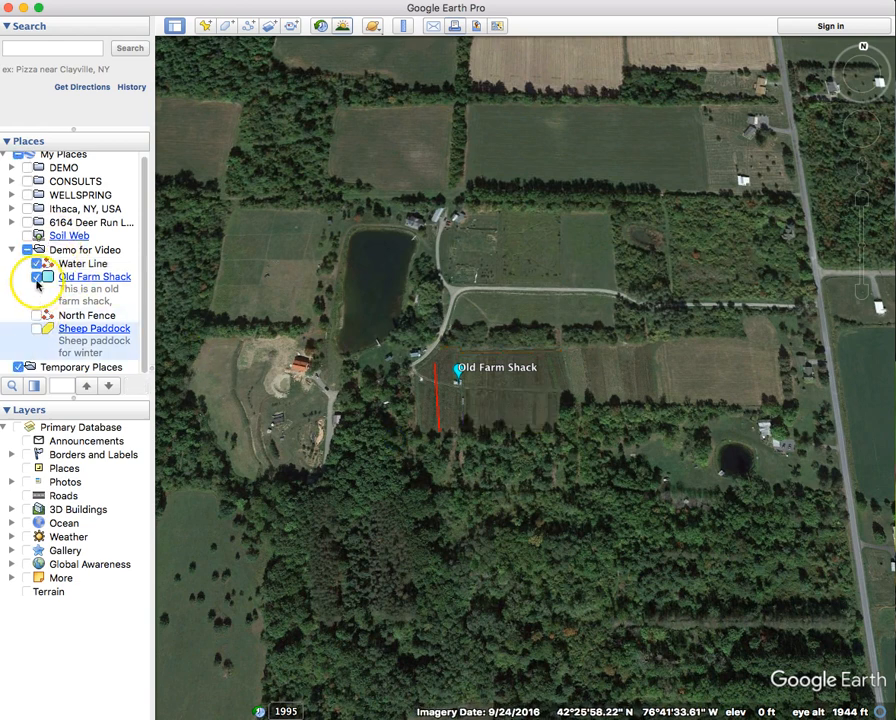
{"action": "left_click", "coordinate": [36, 277]}
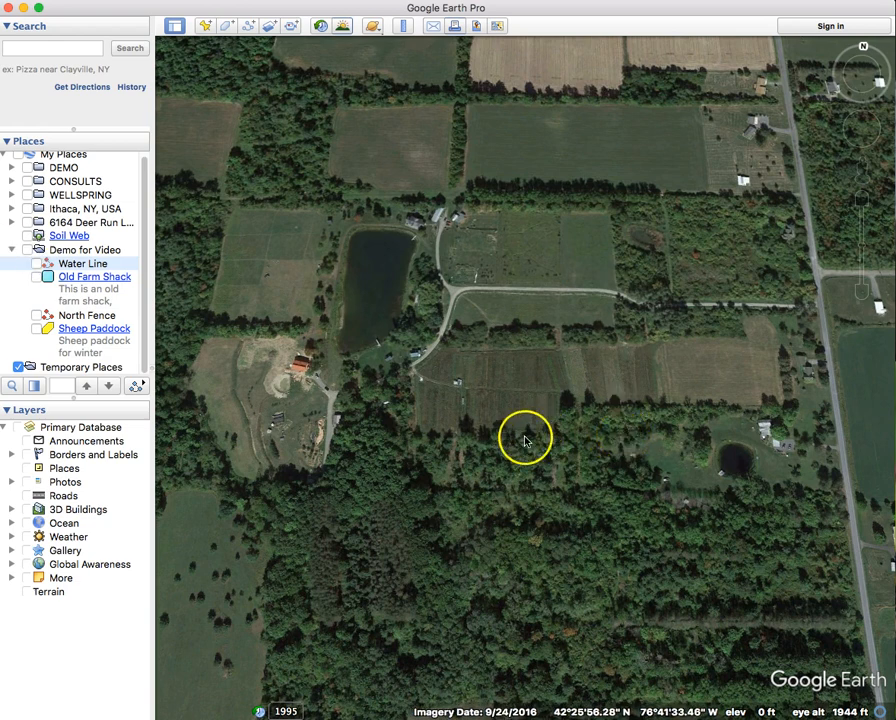
- Straighten the view tilt and zoom out over the whole farm
{"action": "middle_click_drag", "start_coordinate": [493, 420], "coordinate": [516, 304]}
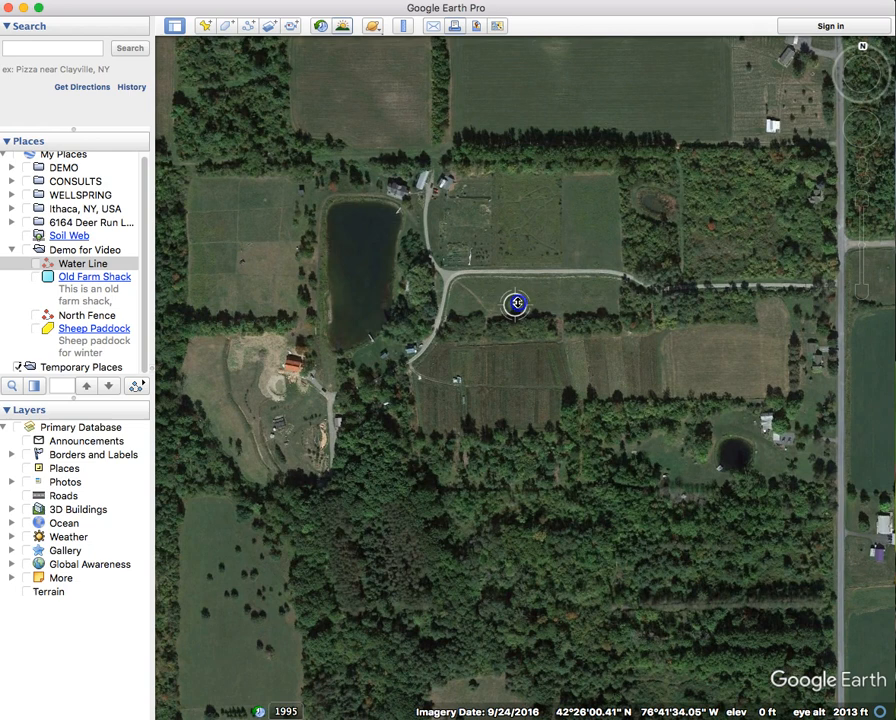
{"action": "left_click_drag", "start_coordinate": [518, 306], "coordinate": [524, 317]}
{"action": "scroll", "coordinate": [524, 309], "scroll_direction": "down", "scroll_amount": 2}
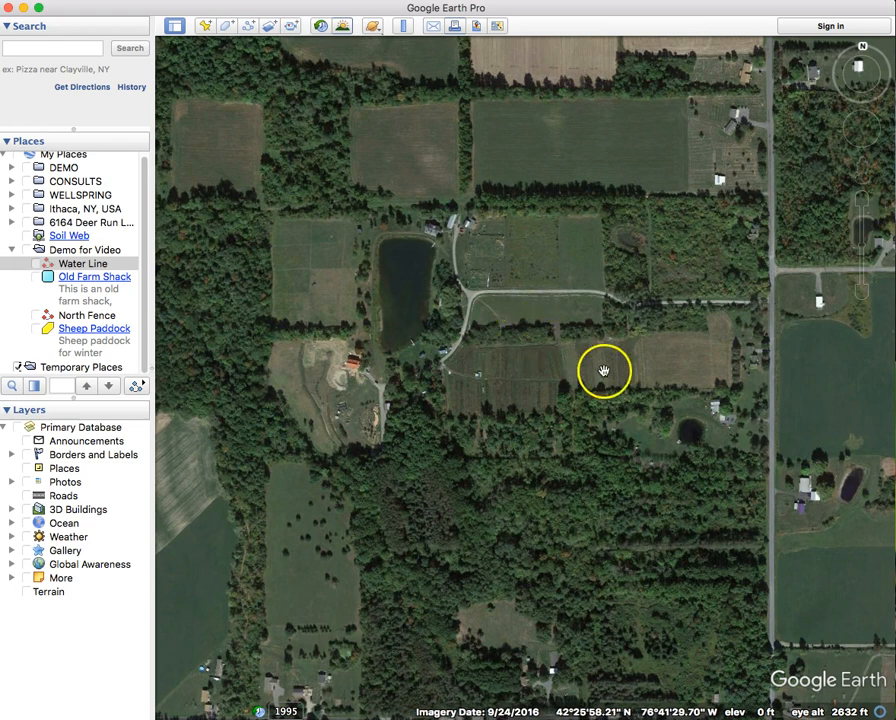
- Create a new image overlay named Survey Map
{"action": "left_click", "coordinate": [269, 27]}
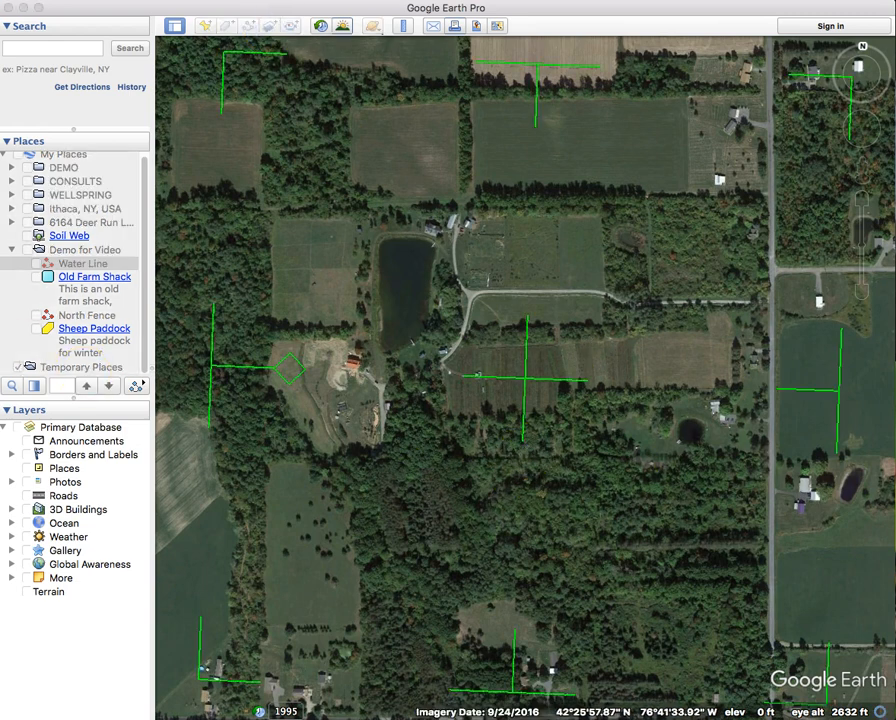
{"action": "left_click_drag", "start_coordinate": [156, 46], "coordinate": [414, 117]}
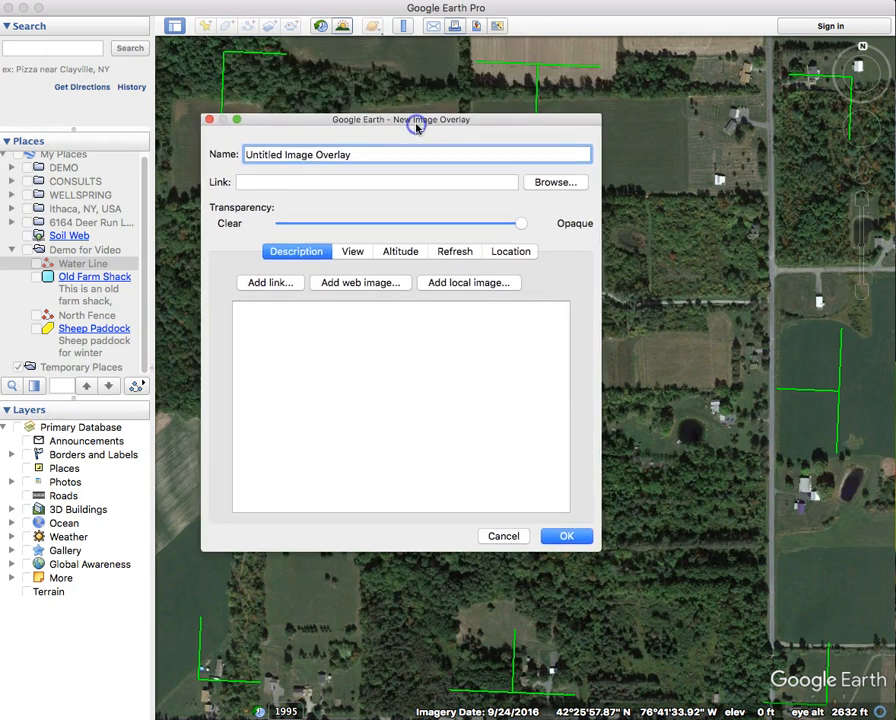
{"action": "left_click_drag", "start_coordinate": [377, 154], "coordinate": [405, 163]}
{"action": "left_click", "coordinate": [245, 157]}
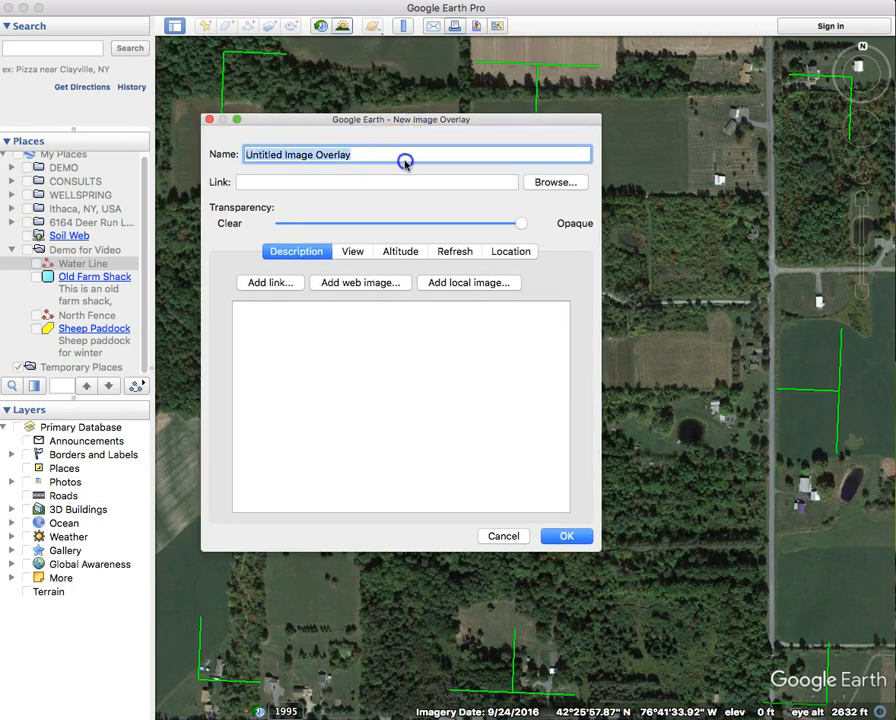
{"action": "type", "text": "SU"}
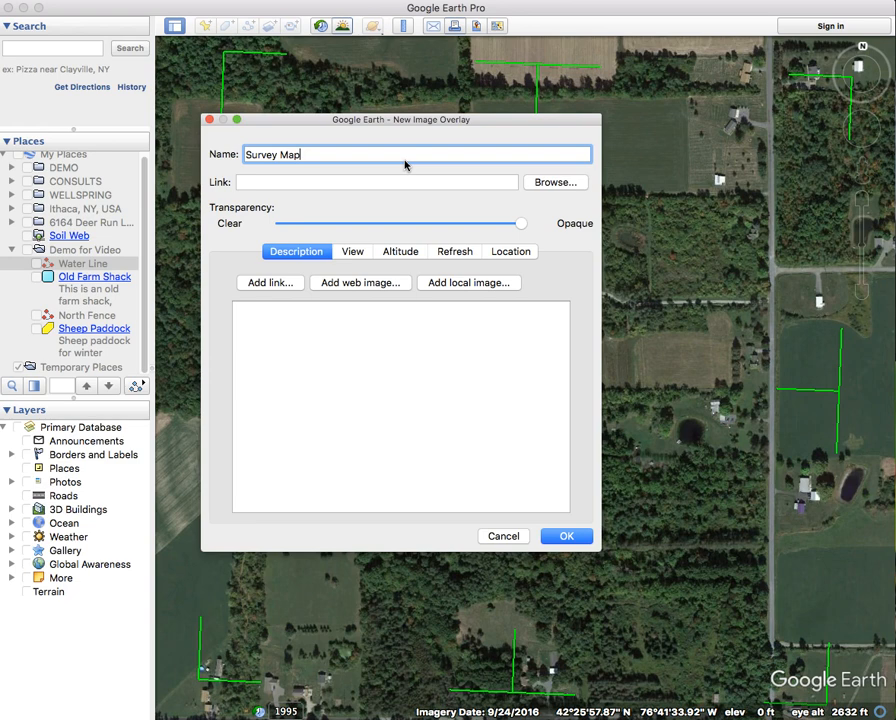
{"action": "left_click", "coordinate": [545, 184]}
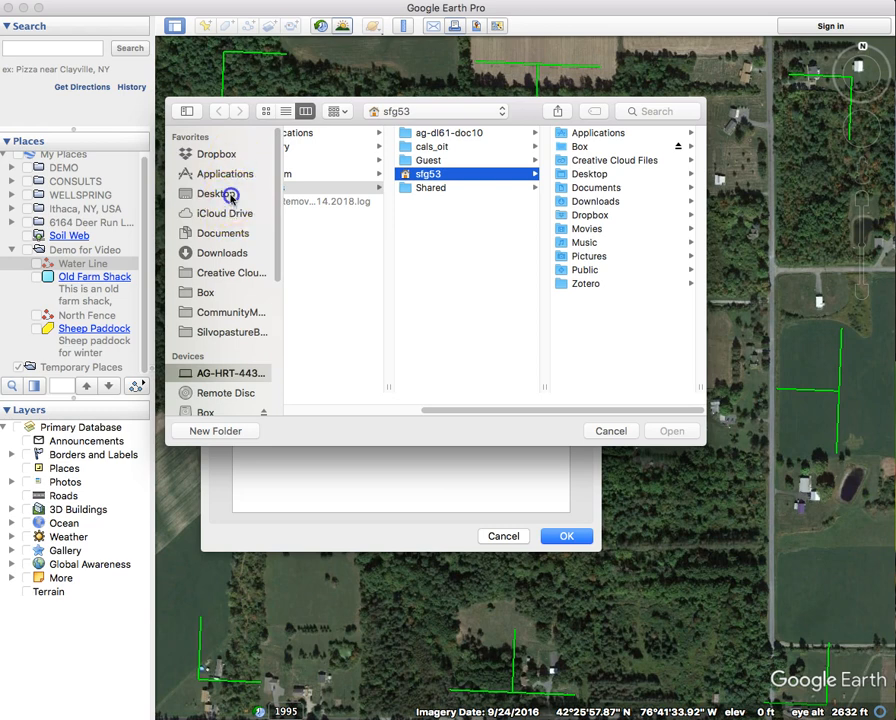
{"action": "left_click", "coordinate": [231, 197]}
{"action": "left_click", "coordinate": [354, 190]}
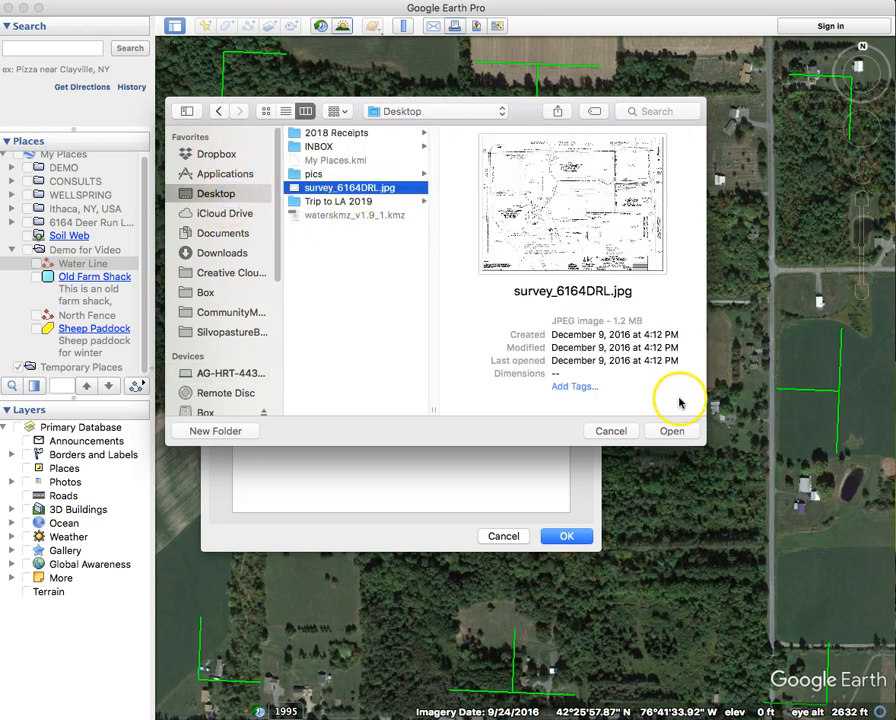
{"action": "left_click", "coordinate": [676, 431]}
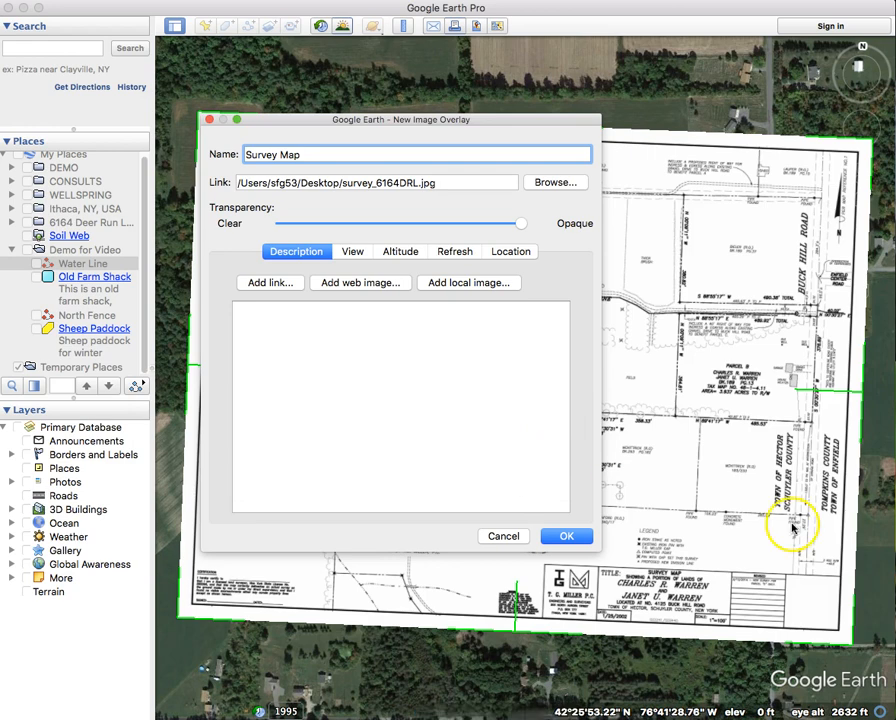
- Rotate, shrink and nudge the survey drawing's edges to fit the pond, roads and fields, then save
{"action": "left_click_drag", "start_coordinate": [457, 117], "coordinate": [0, 135]}
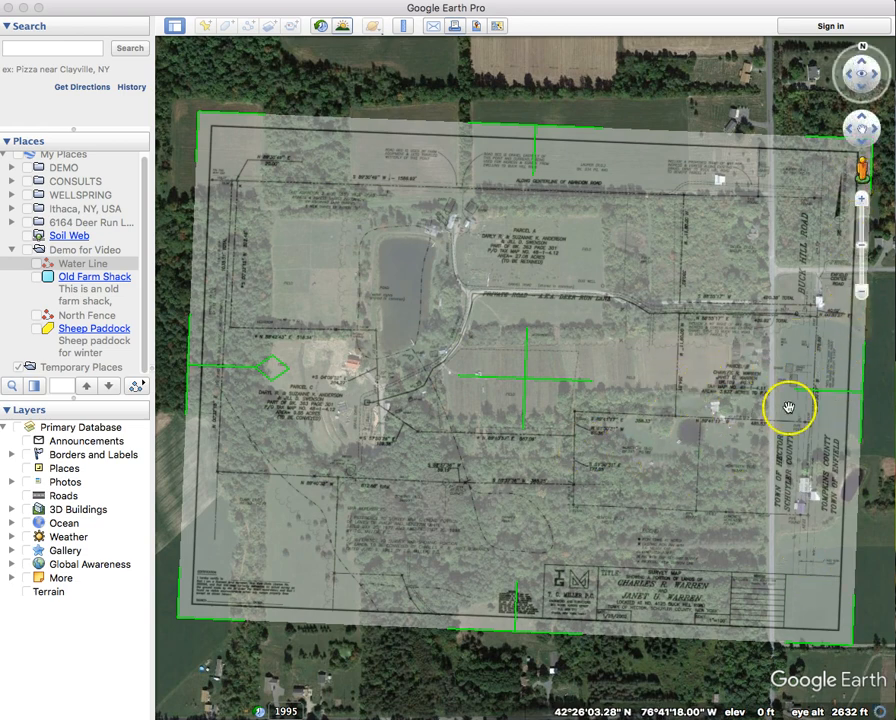
{"action": "left_click_drag", "start_coordinate": [273, 374], "coordinate": [339, 382]}
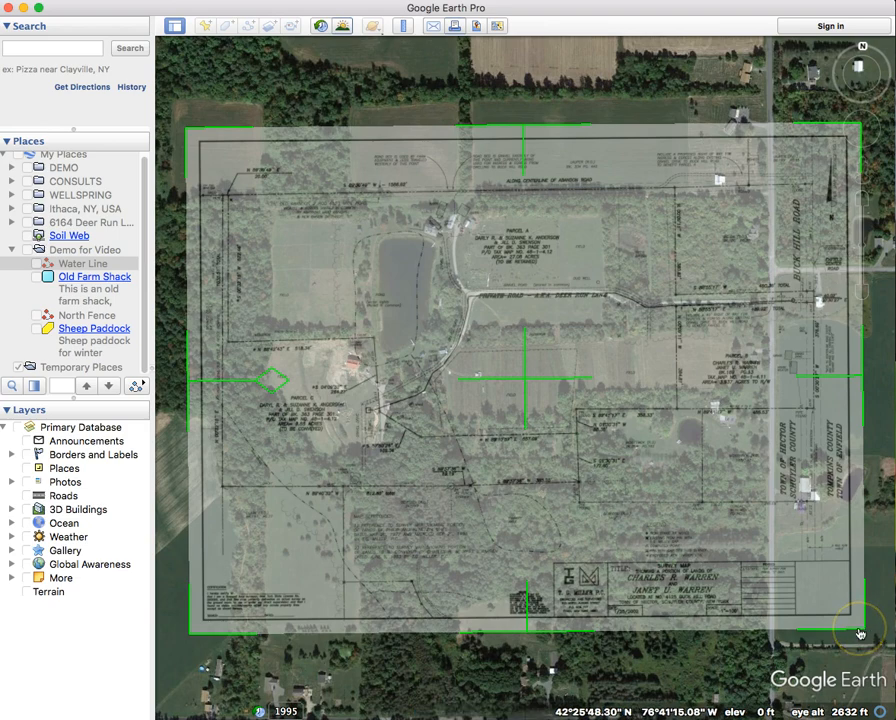
{"action": "left_click_drag", "start_coordinate": [866, 632], "coordinate": [814, 585]}
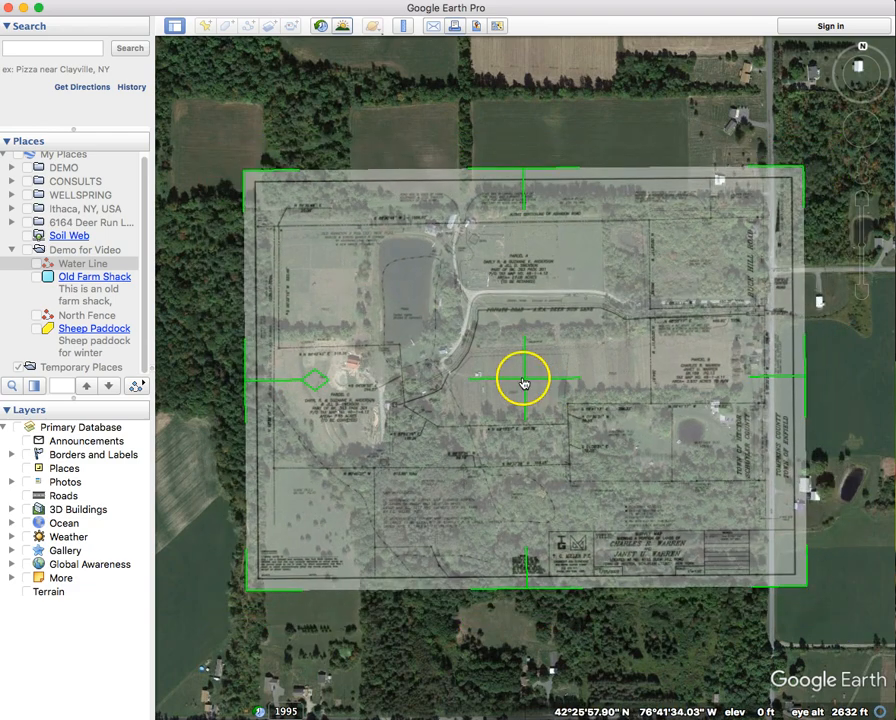
{"action": "left_click_drag", "start_coordinate": [525, 383], "coordinate": [518, 365]}
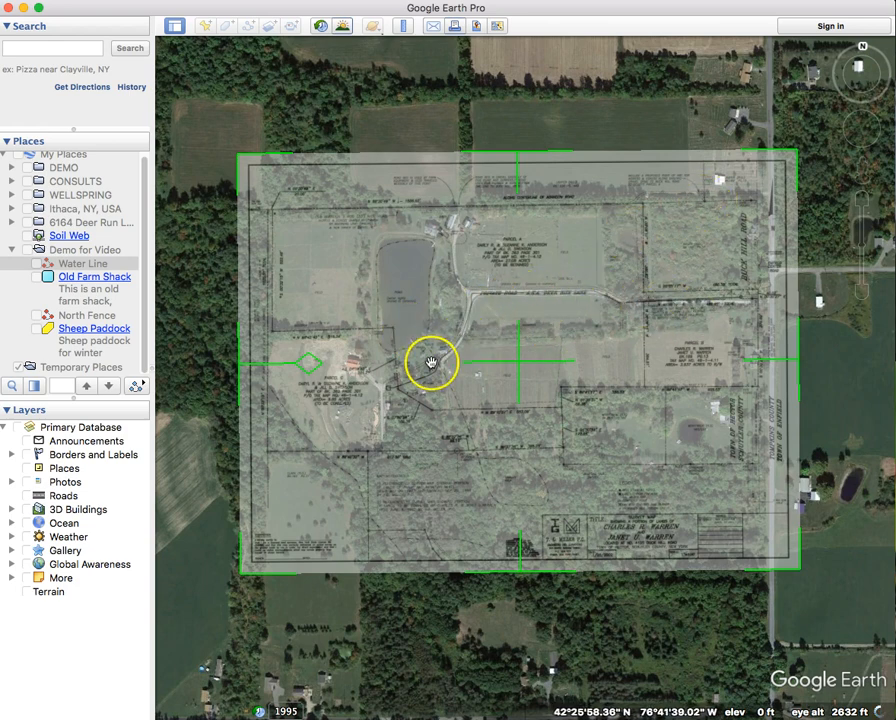
{"action": "left_click_drag", "start_coordinate": [238, 370], "coordinate": [243, 373]}
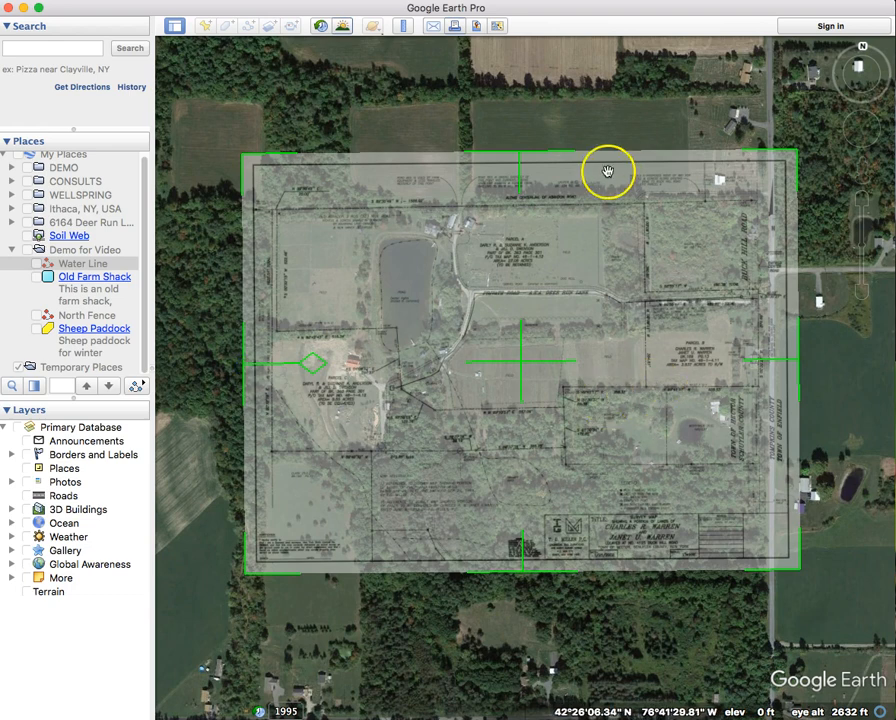
{"action": "left_click_drag", "start_coordinate": [521, 156], "coordinate": [521, 160]}
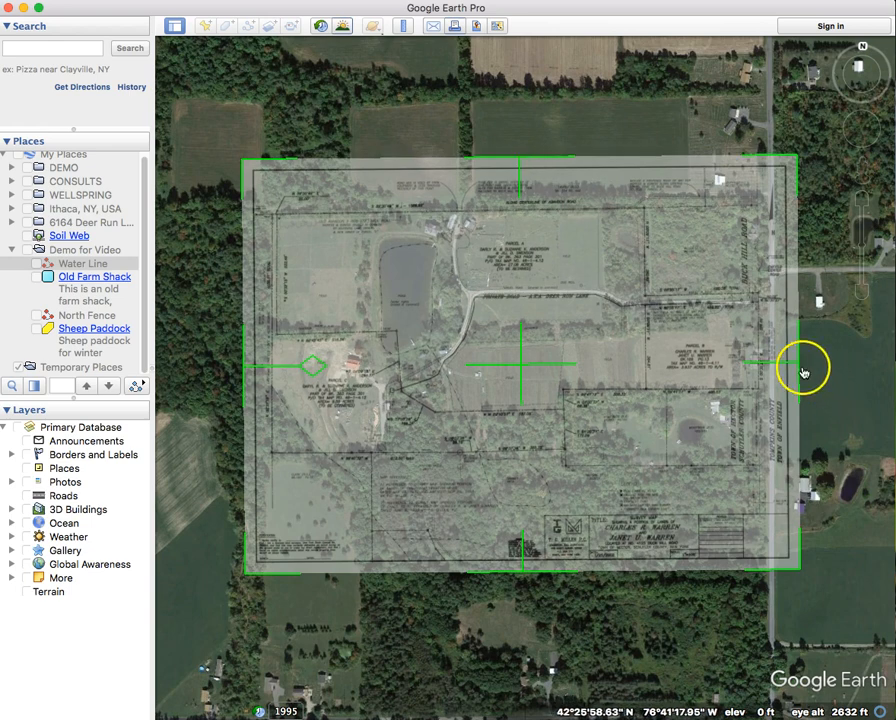
{"action": "left_click_drag", "start_coordinate": [798, 368], "coordinate": [813, 370]}
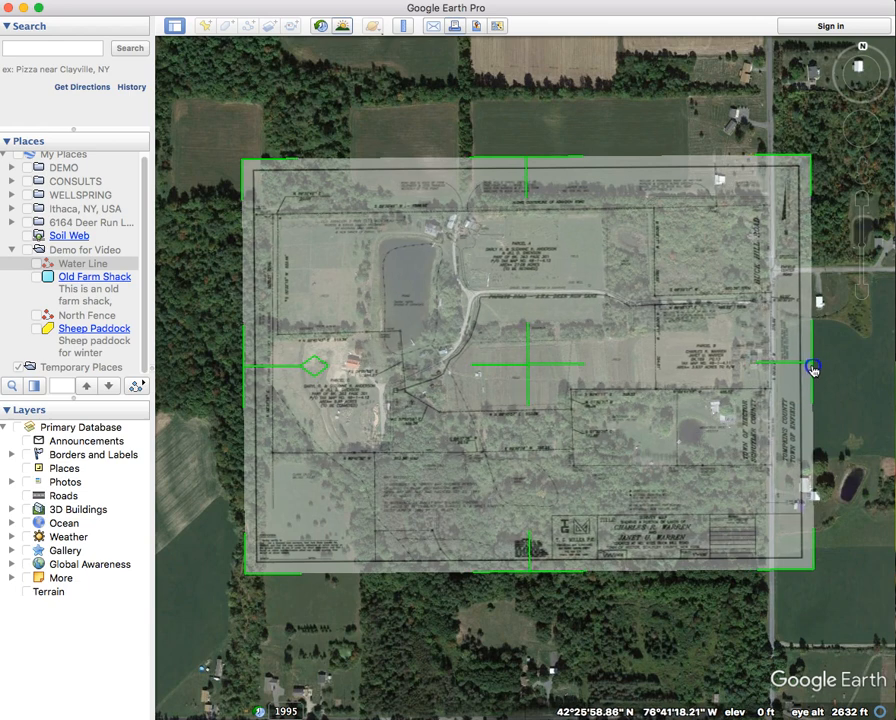
{"action": "left_click_drag", "start_coordinate": [528, 367], "coordinate": [530, 368]}
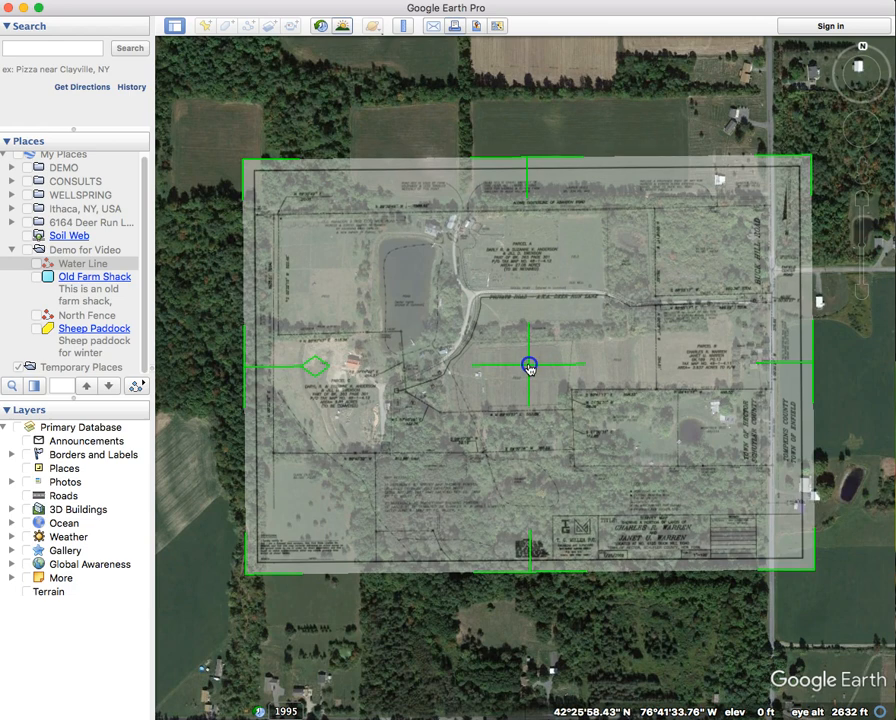
{"action": "left_click_drag", "start_coordinate": [243, 157], "coordinate": [231, 152]}
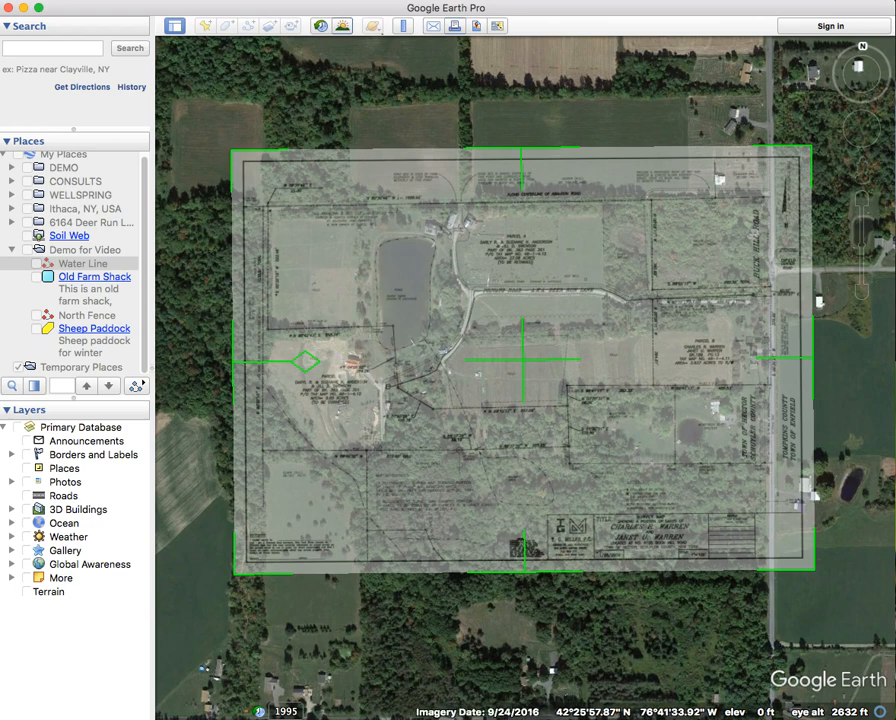
{"action": "key", "text": "Return"}
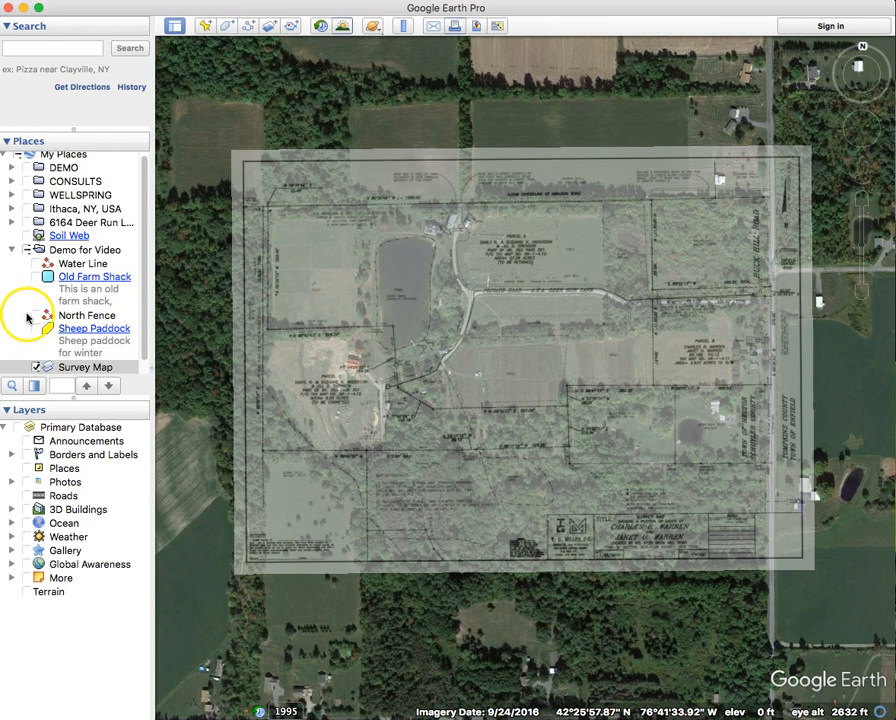
- Toggle the Survey Map overlay off and on to compare with the aerial, then start a new polygon
{"action": "scroll", "coordinate": [93, 345], "scroll_direction": "down", "scroll_amount": 1}
{"action": "left_click", "coordinate": [36, 353]}
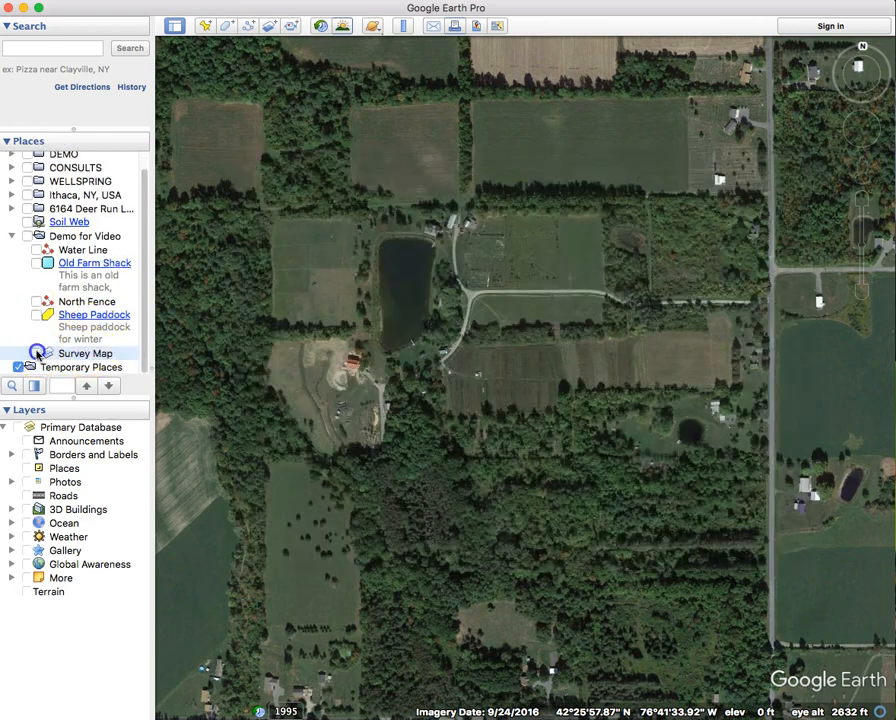
{"action": "left_click", "coordinate": [36, 353]}
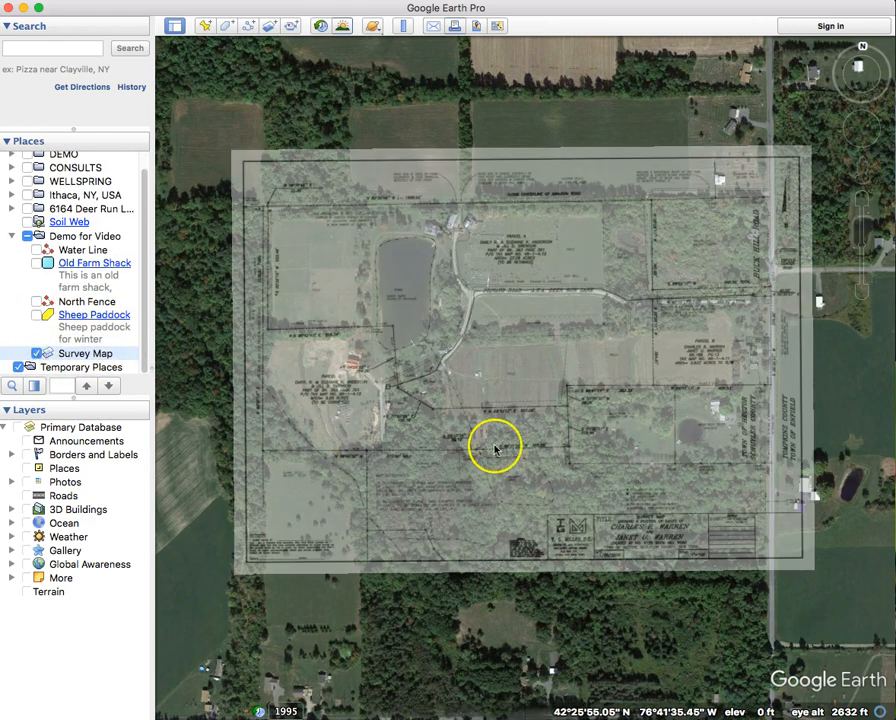
{"action": "scroll", "coordinate": [586, 428], "scroll_direction": "up", "scroll_amount": 4}
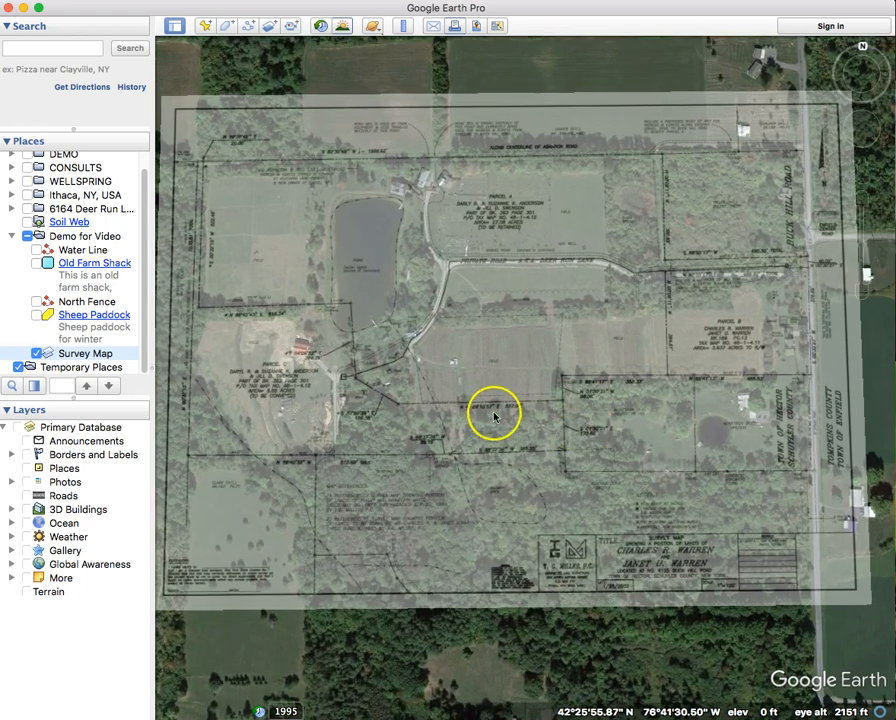
{"action": "left_click_drag", "start_coordinate": [492, 414], "coordinate": [499, 431]}
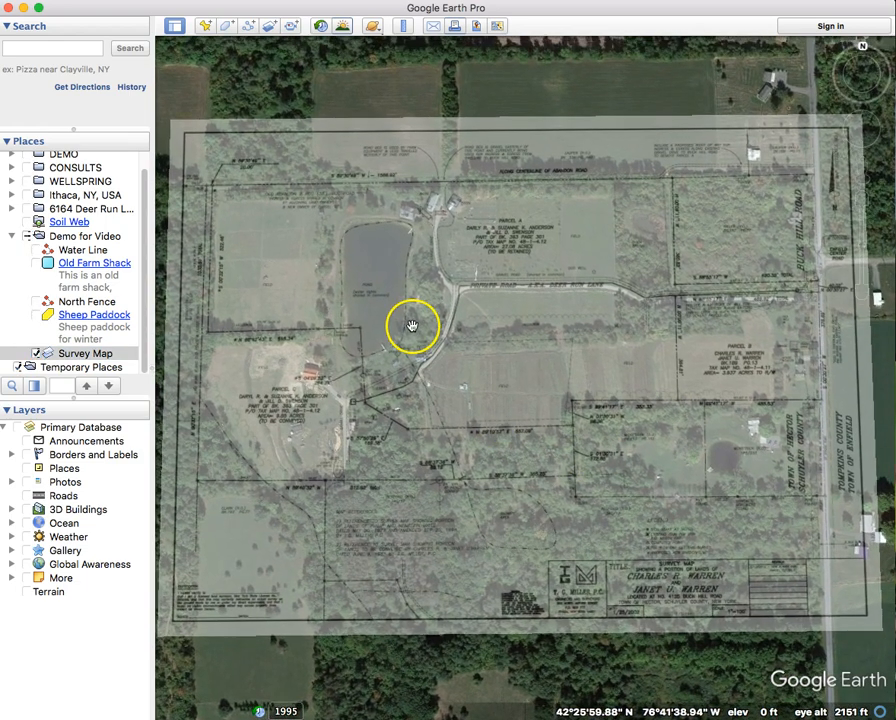
{"action": "left_click", "coordinate": [227, 30]}
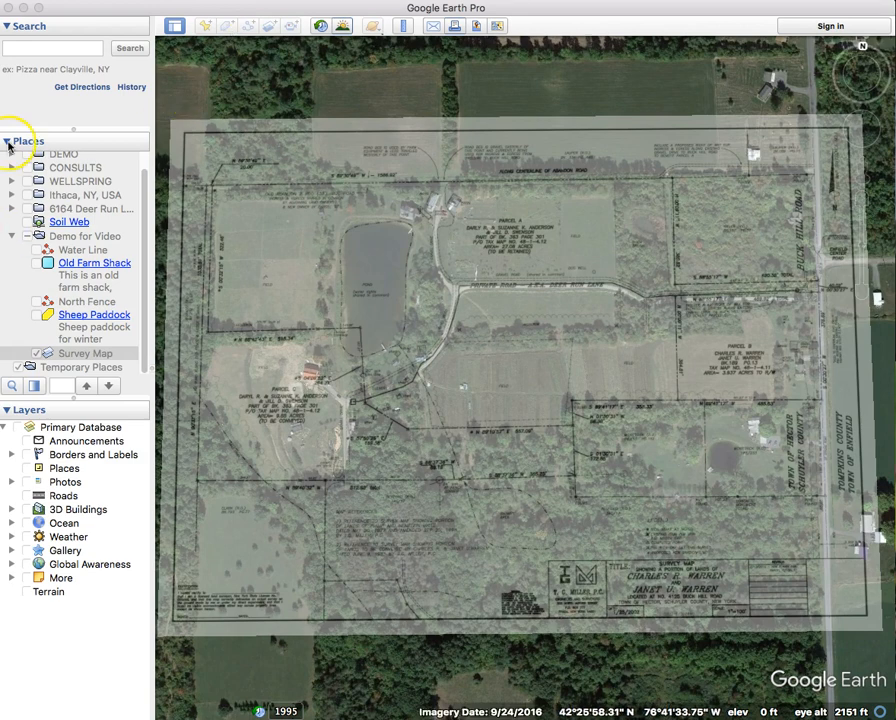
- Trace the parcel's top boundary, right side and narrow strip out to the road
{"action": "left_click", "coordinate": [206, 185]}
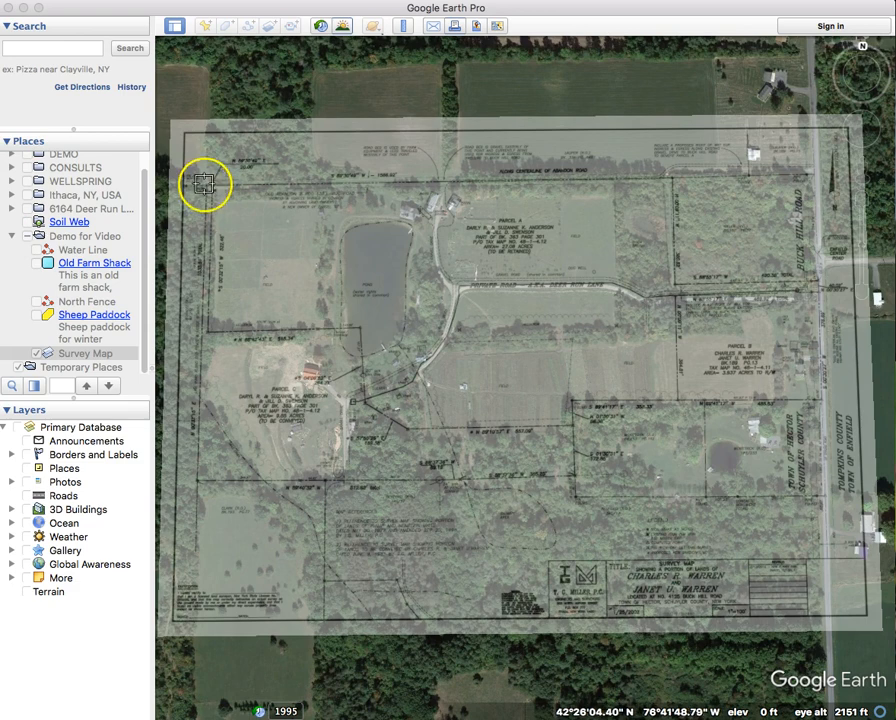
{"action": "left_click", "coordinate": [672, 179]}
{"action": "left_click", "coordinate": [671, 286]}
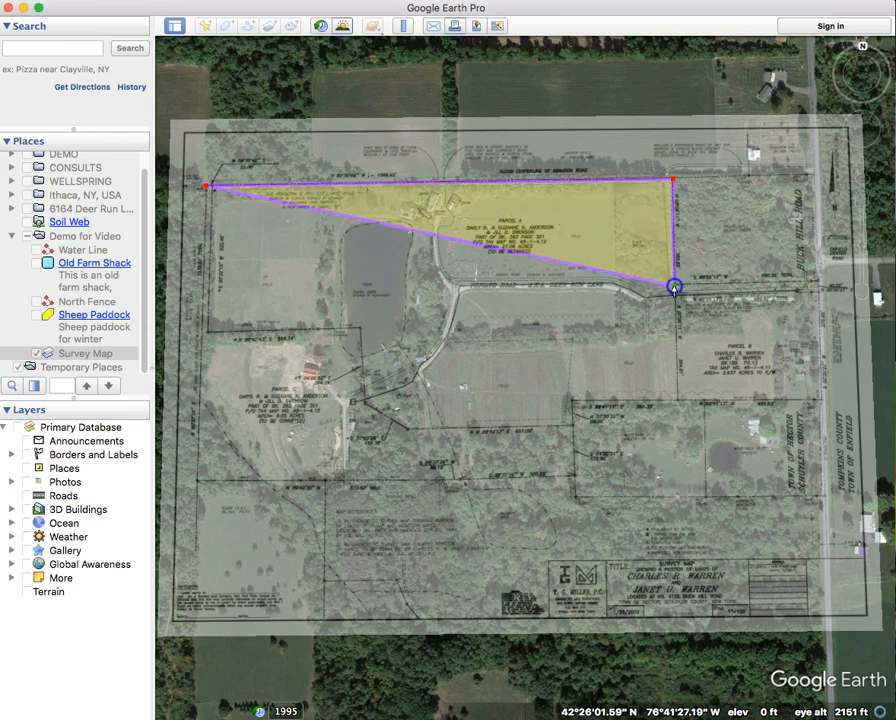
{"action": "left_click", "coordinate": [817, 283]}
{"action": "left_click", "coordinate": [817, 290]}
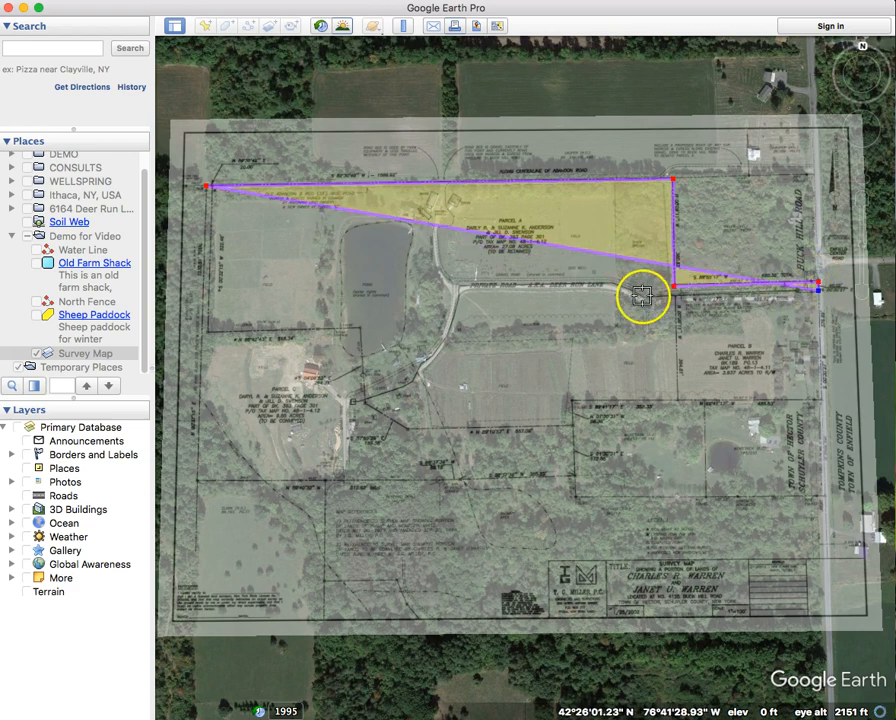
{"action": "left_click", "coordinate": [676, 294]}
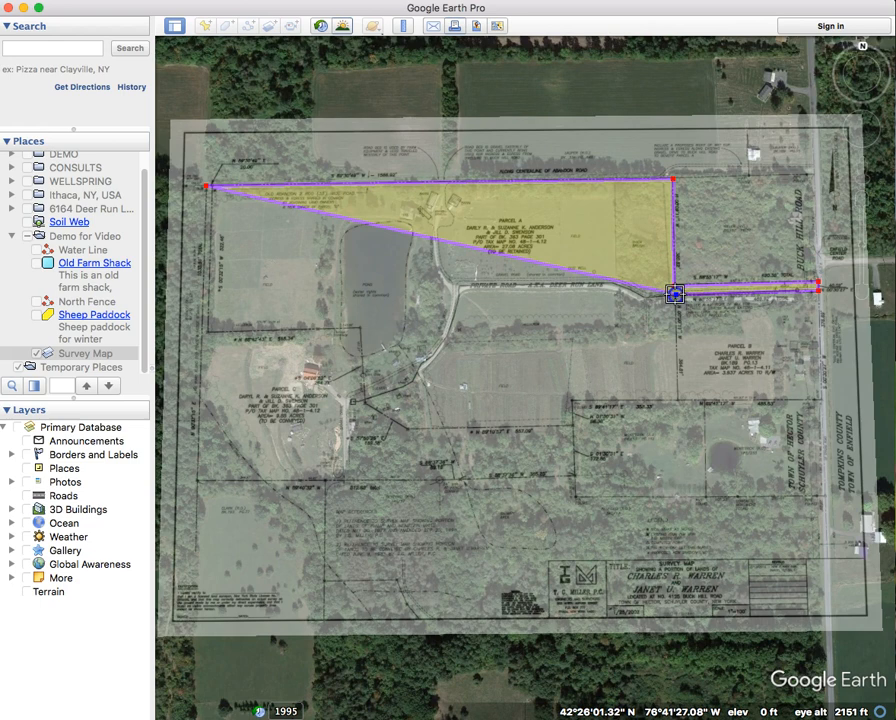
{"action": "left_click", "coordinate": [676, 399]}
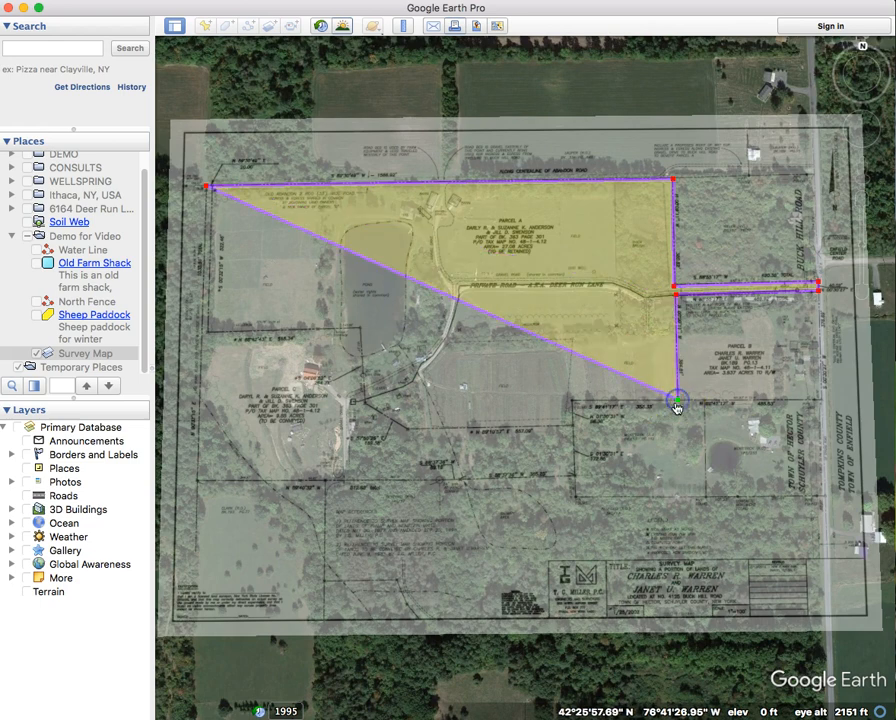
- Trace the lower boundary past the pond to the west edge and save it as Neighbors Land
{"action": "left_click", "coordinate": [571, 402]}
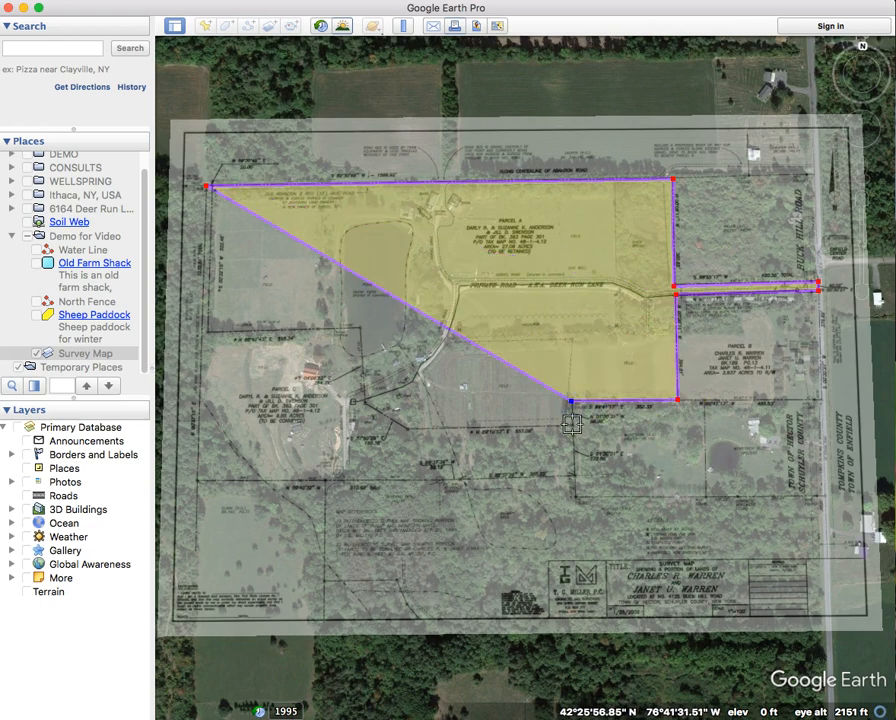
{"action": "left_click", "coordinate": [573, 425]}
{"action": "left_click", "coordinate": [405, 428]}
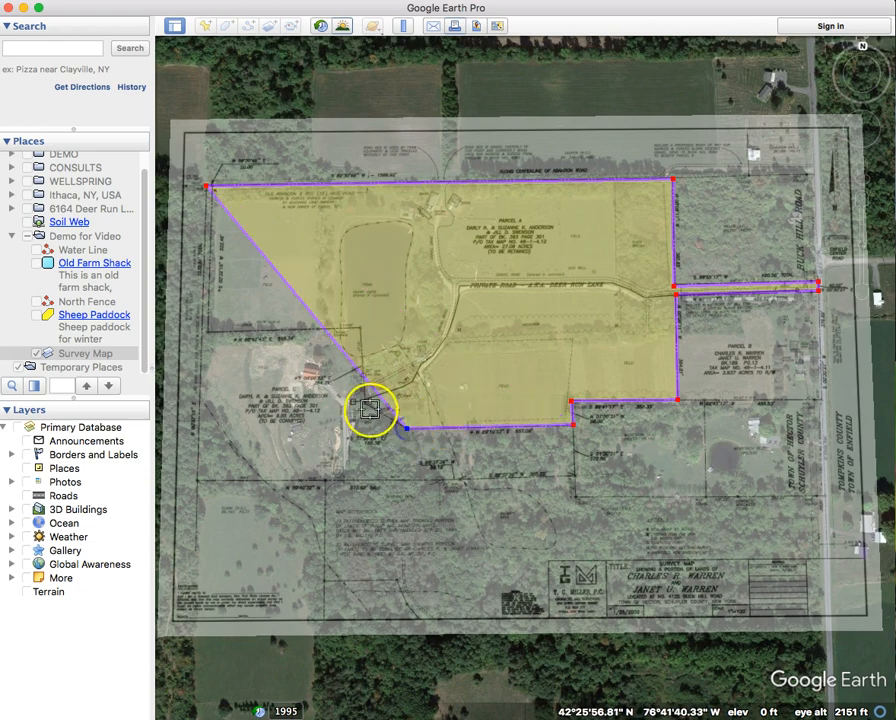
{"action": "left_click", "coordinate": [366, 403]}
{"action": "left_click", "coordinate": [362, 328]}
{"action": "left_click", "coordinate": [202, 331]}
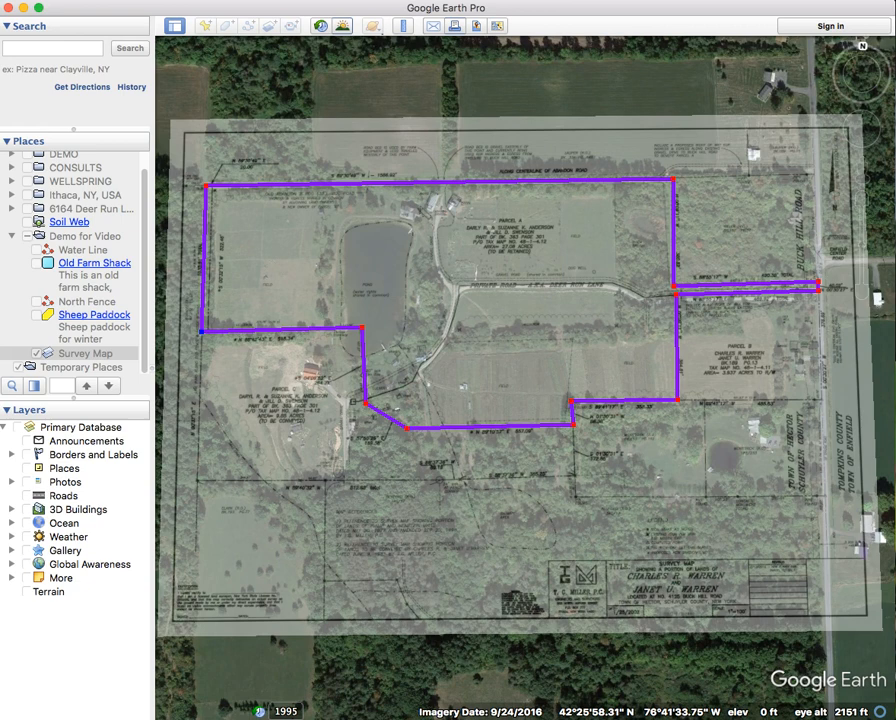
{"action": "key", "text": "Return"}
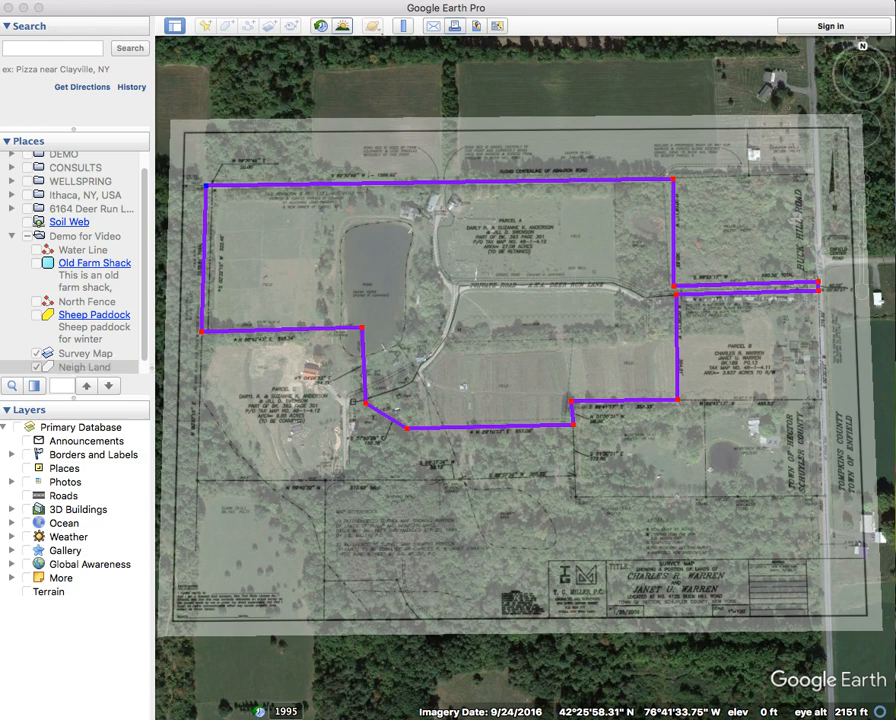
{"action": "key", "text": "Return"}
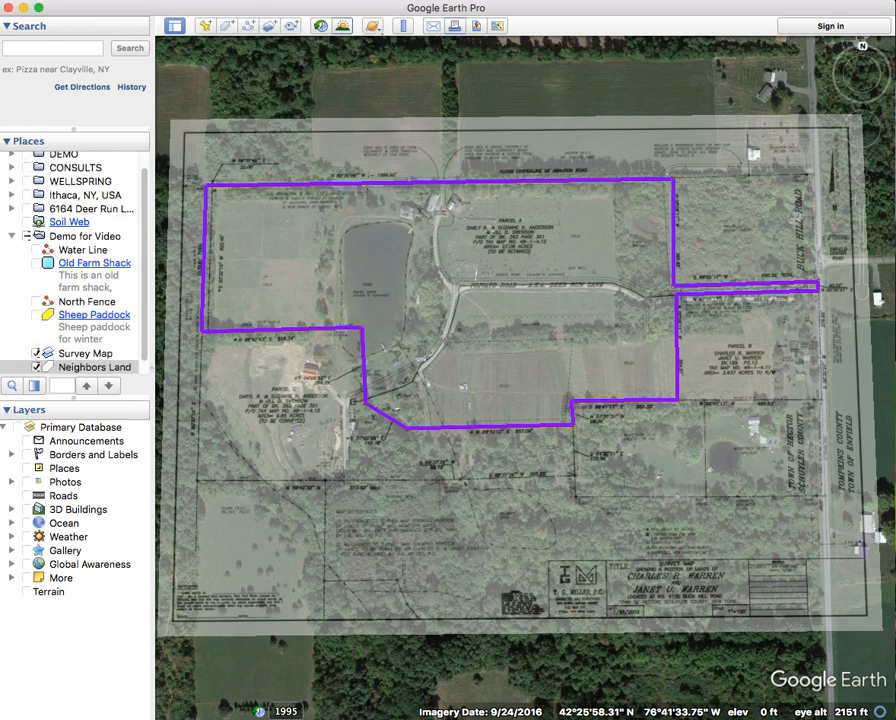
- Trace a new polygon around the lower parcel's twelve corners, from the shared west corner to the pond
{"action": "left_click", "coordinate": [224, 27]}
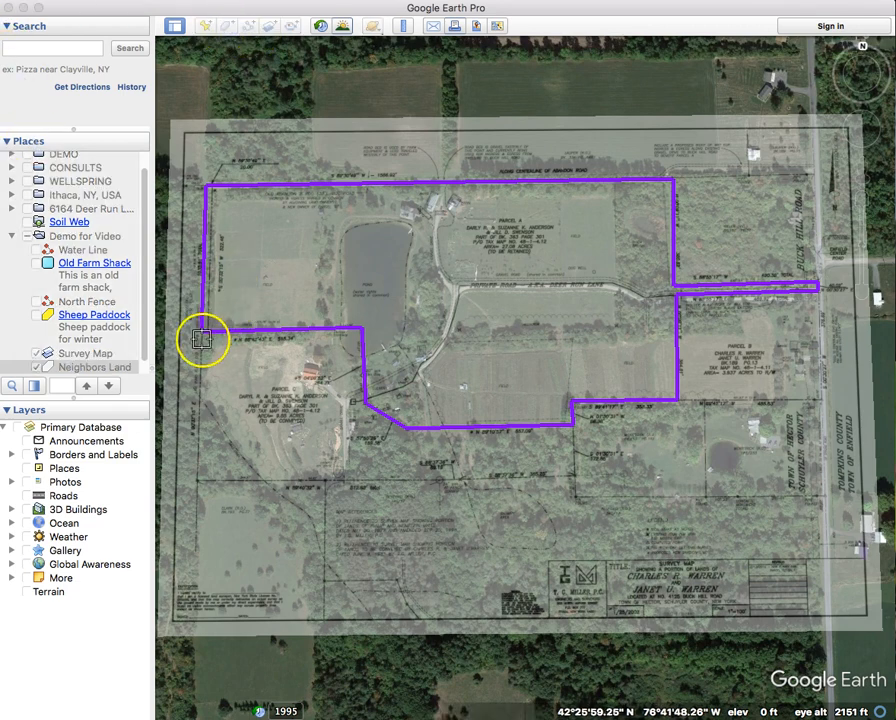
{"action": "left_click", "coordinate": [201, 331]}
{"action": "left_click", "coordinate": [197, 480]}
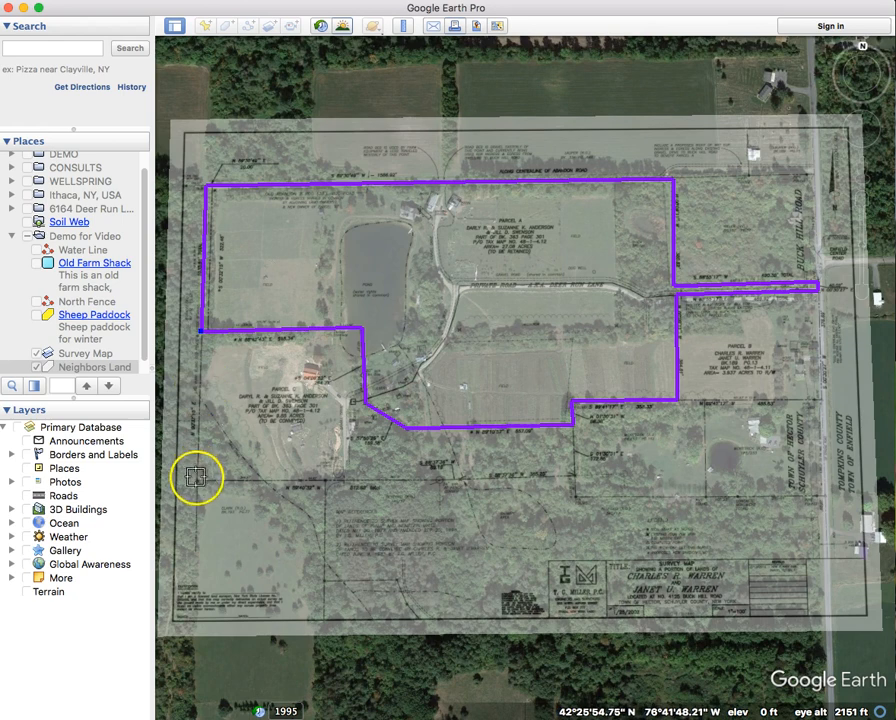
{"action": "left_click", "coordinate": [325, 482]}
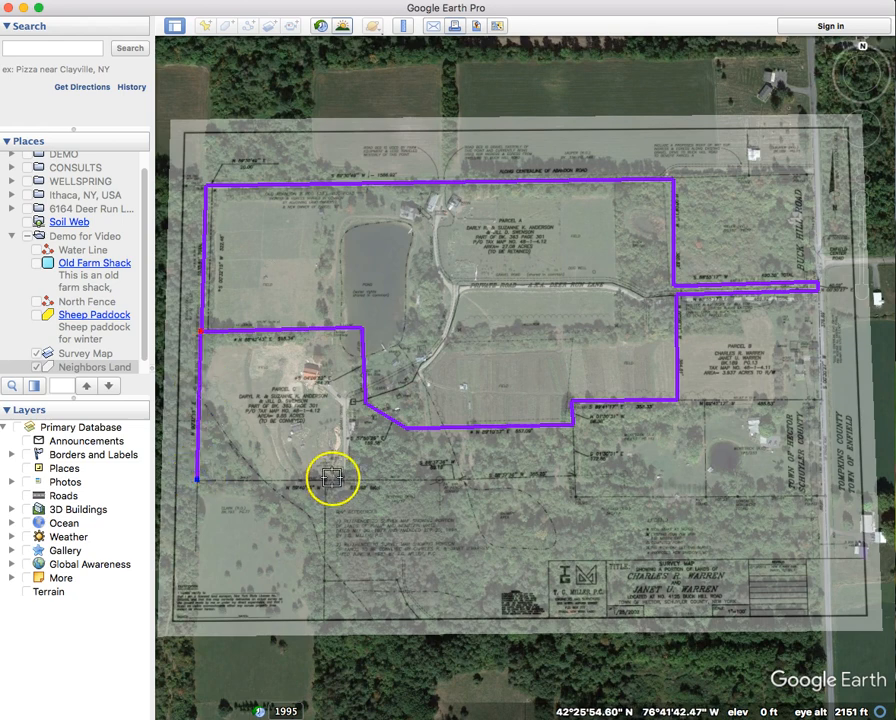
{"action": "left_click", "coordinate": [326, 580]}
{"action": "left_click", "coordinate": [397, 579]}
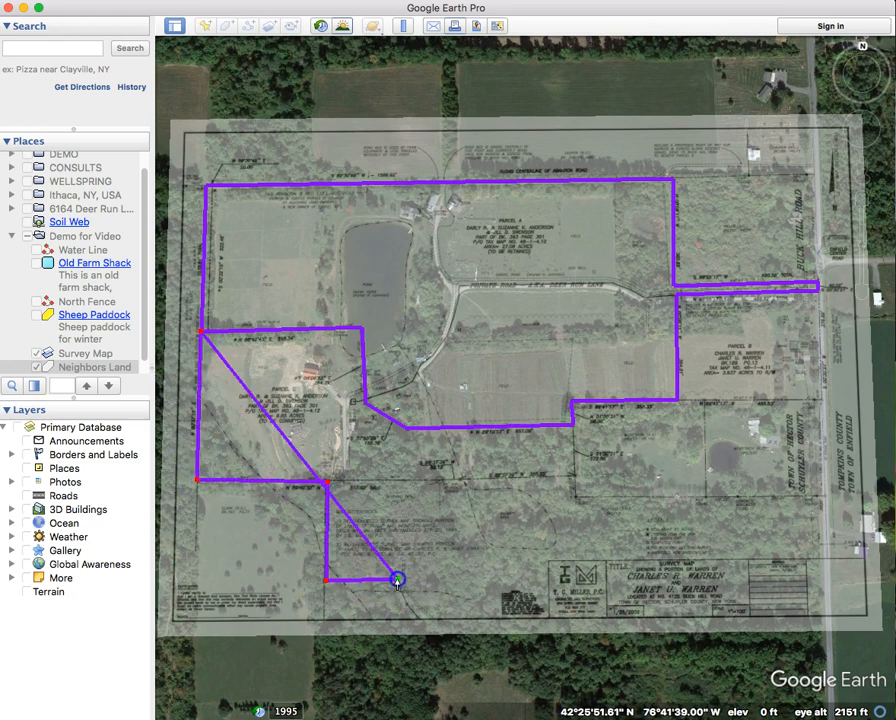
{"action": "left_click", "coordinate": [822, 574]}
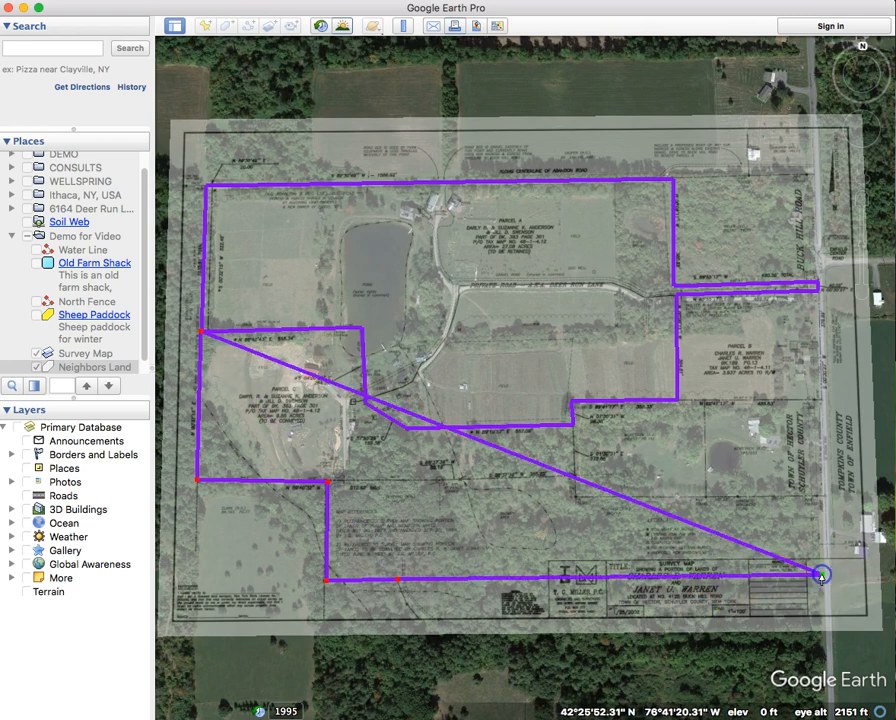
{"action": "left_click", "coordinate": [821, 497]}
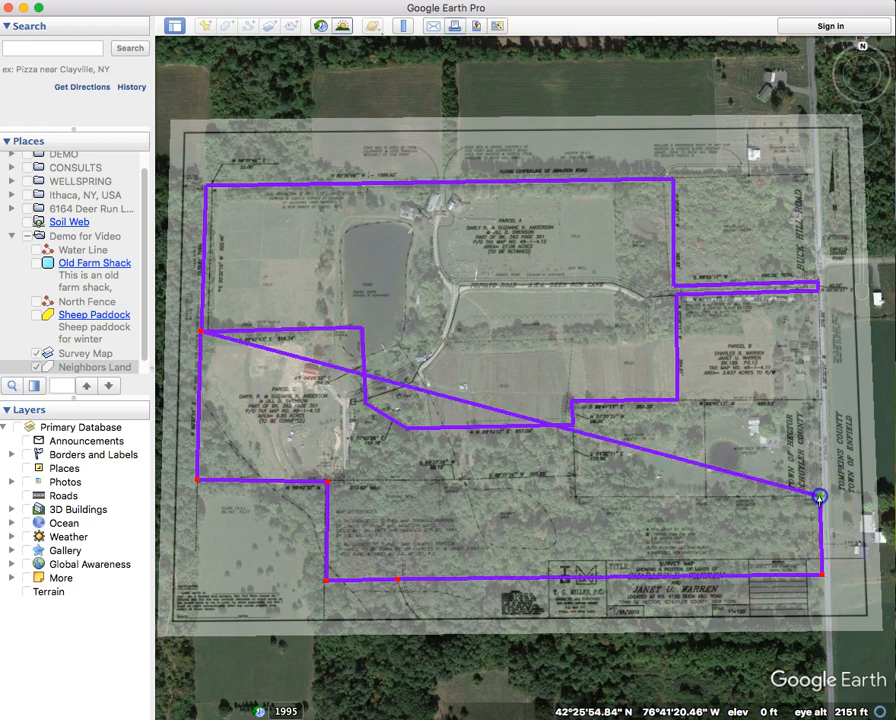
{"action": "left_click", "coordinate": [576, 496]}
{"action": "left_click", "coordinate": [573, 426]}
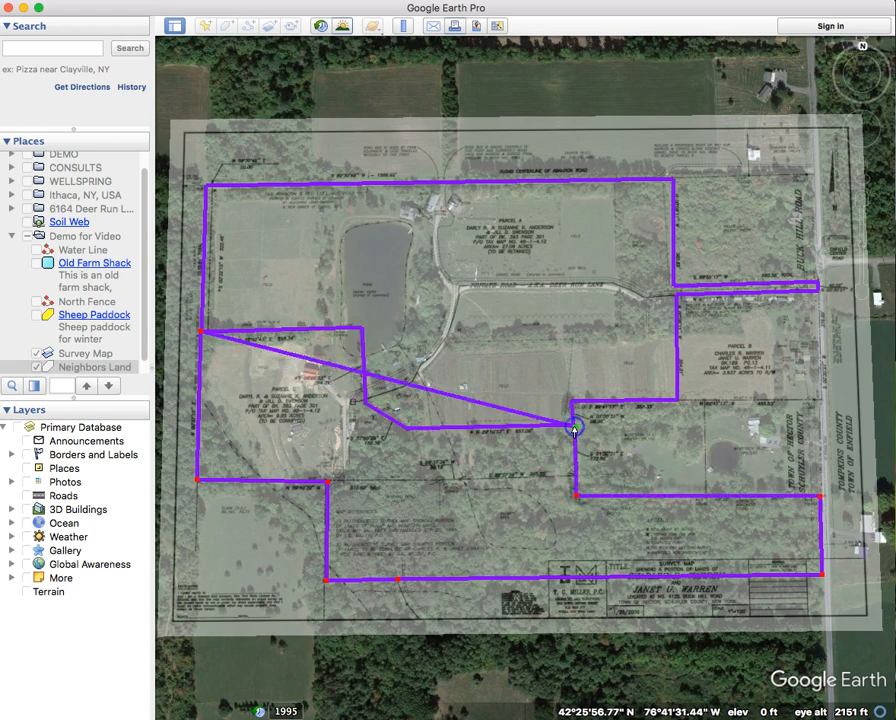
{"action": "left_click", "coordinate": [407, 430]}
{"action": "left_click", "coordinate": [358, 404]}
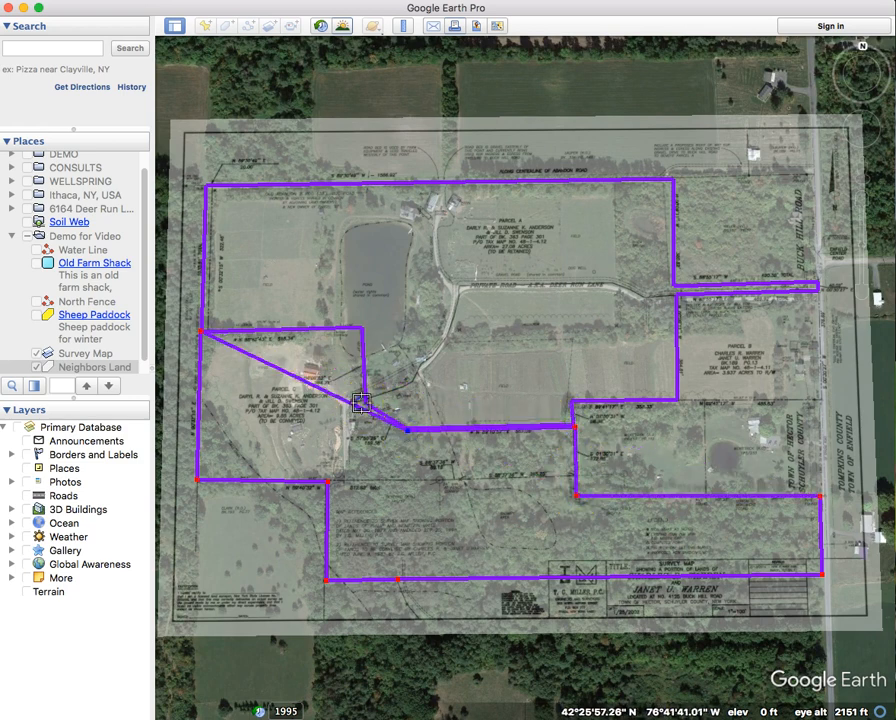
{"action": "left_click", "coordinate": [357, 329]}
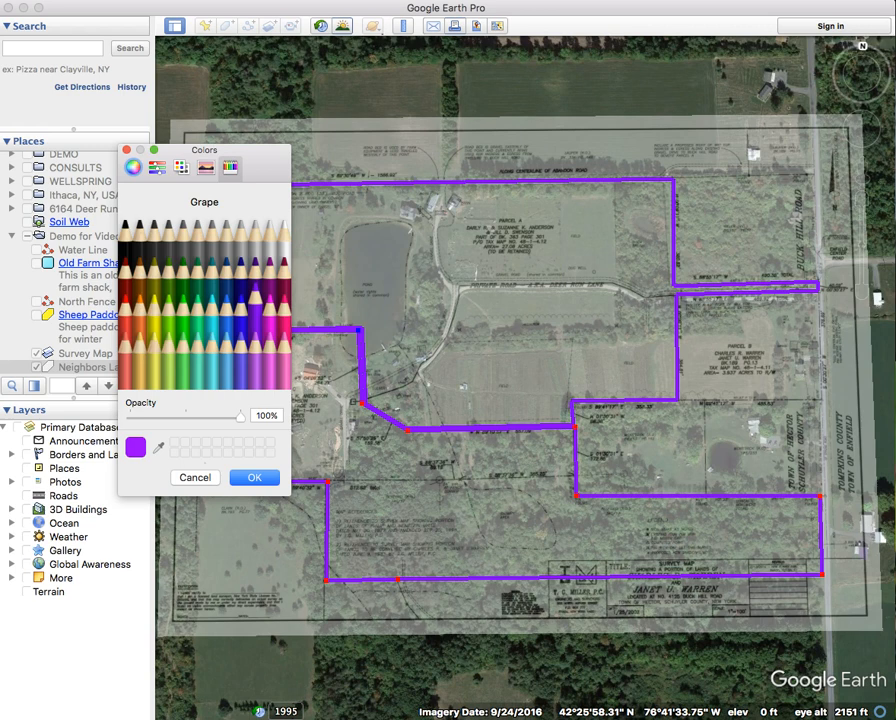
- Give the Our boundaries polygon a bright red outline and confirm it
{"action": "left_click", "coordinate": [136, 276]}
{"action": "left_click", "coordinate": [128, 305]}
{"action": "left_click", "coordinate": [250, 479]}
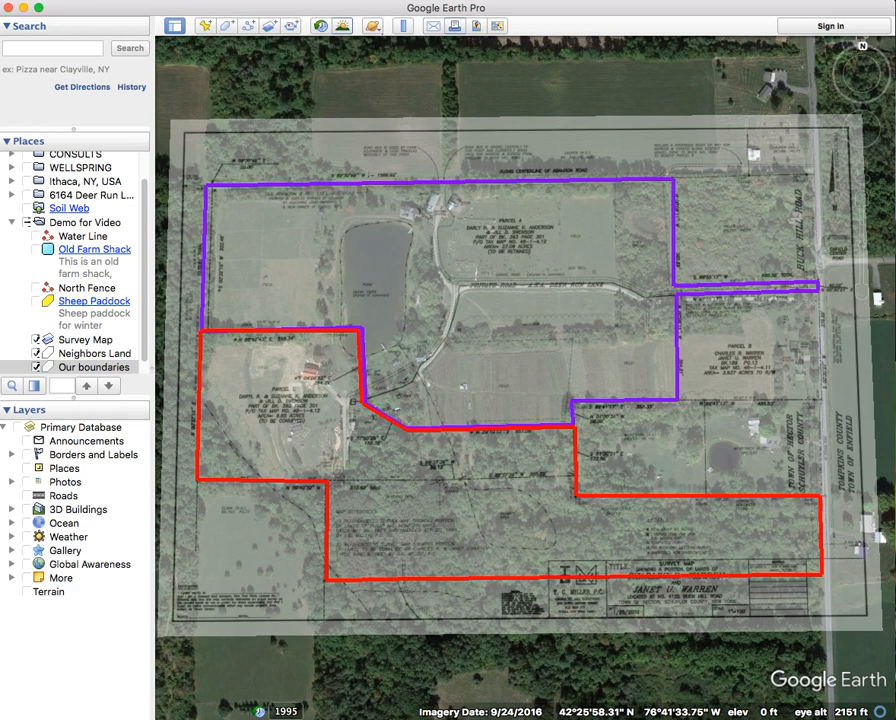
{"action": "scroll", "coordinate": [44, 300], "scroll_direction": "down", "scroll_amount": 1}
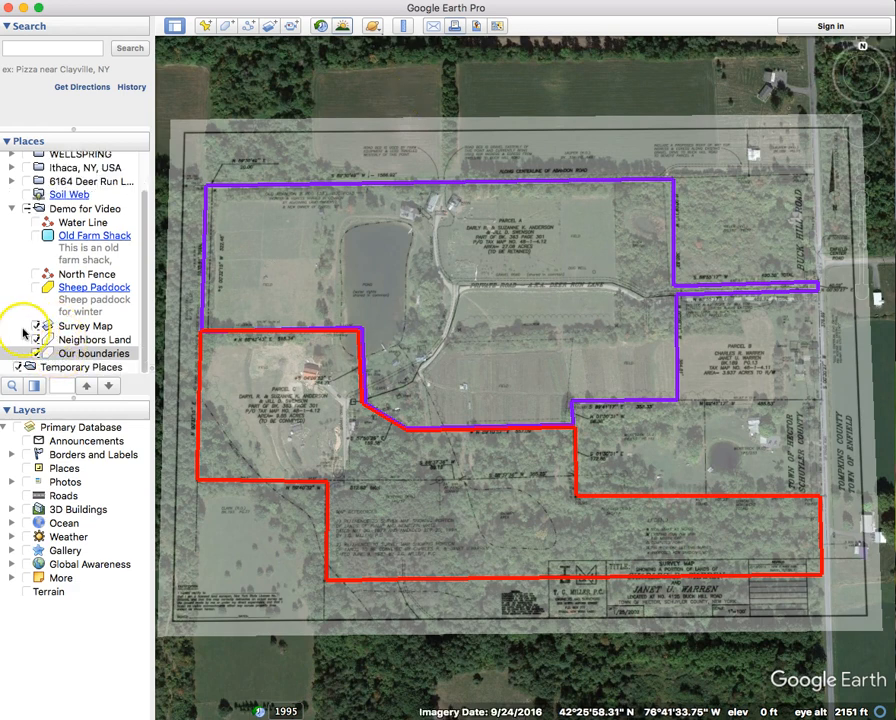
- Hide the Survey Map overlay and bring up the Neighbors Land outline for editing
{"action": "left_click", "coordinate": [36, 327]}
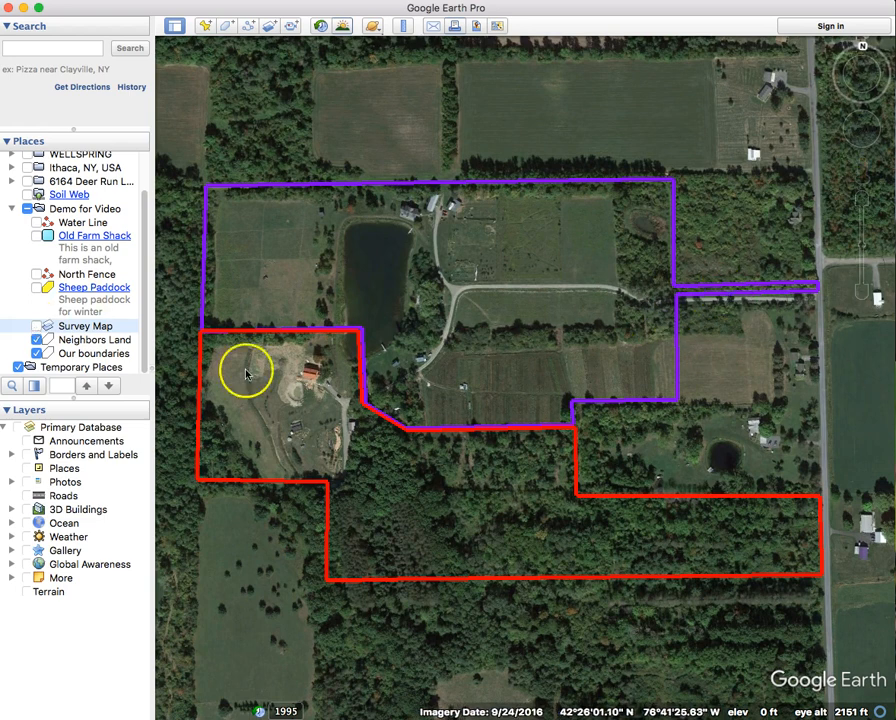
{"action": "left_click", "coordinate": [60, 341]}
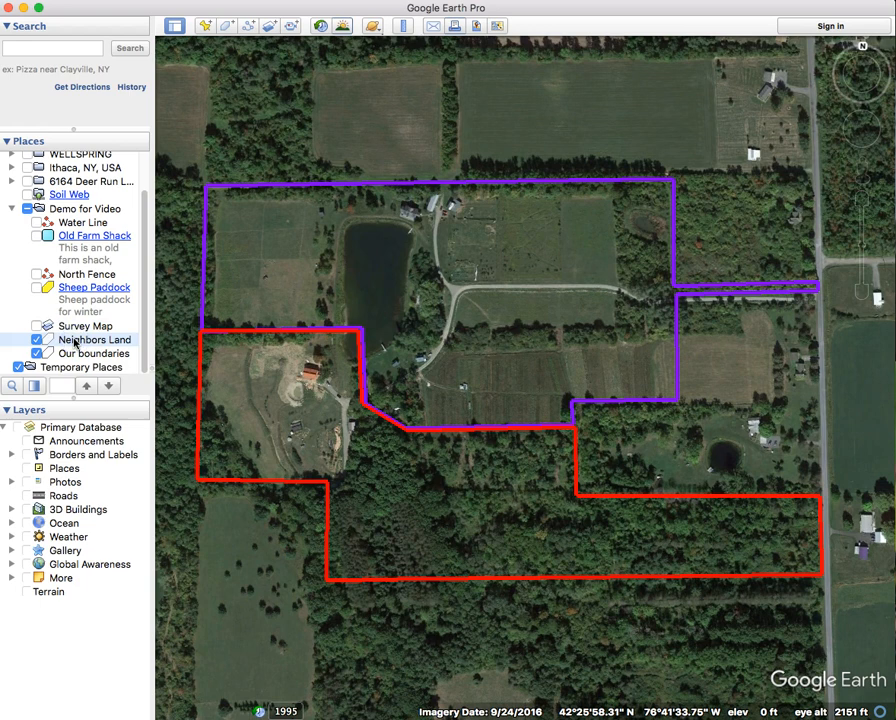
{"action": "key", "text": "super+i"}
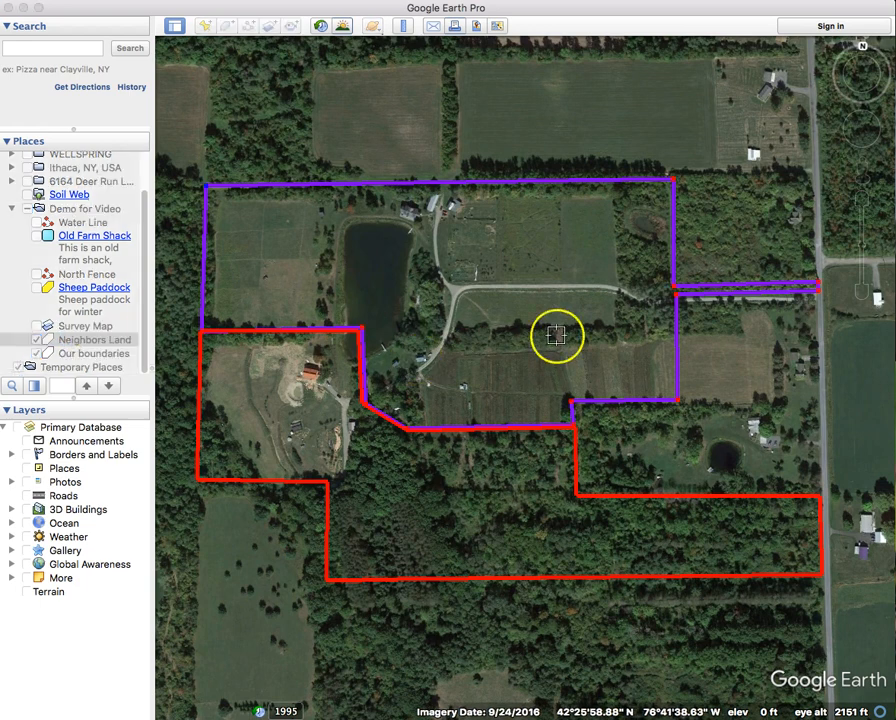
- Drag the purple outline's narrow strip corners out level with the road and finish editing
{"action": "left_click_drag", "start_coordinate": [676, 302], "coordinate": [817, 297]}
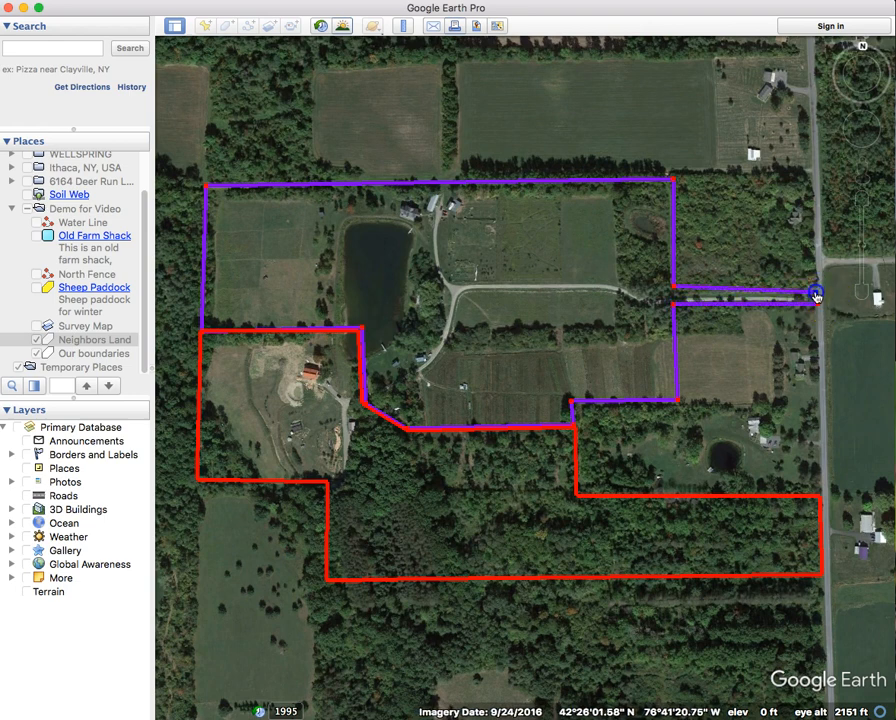
{"action": "mouse_move", "coordinate": [673, 287]}
{"action": "left_mouse_down"}
{"action": "mouse_move", "coordinate": [684, 283]}
{"action": "mouse_move", "coordinate": [675, 298]}
{"action": "left_mouse_up"}
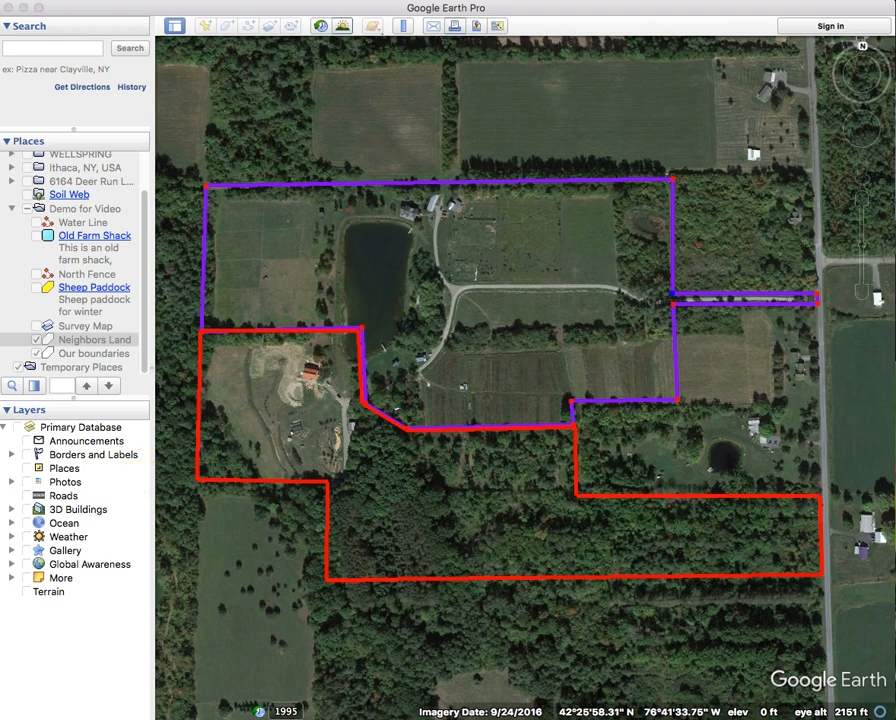
{"action": "key", "text": "Return"}
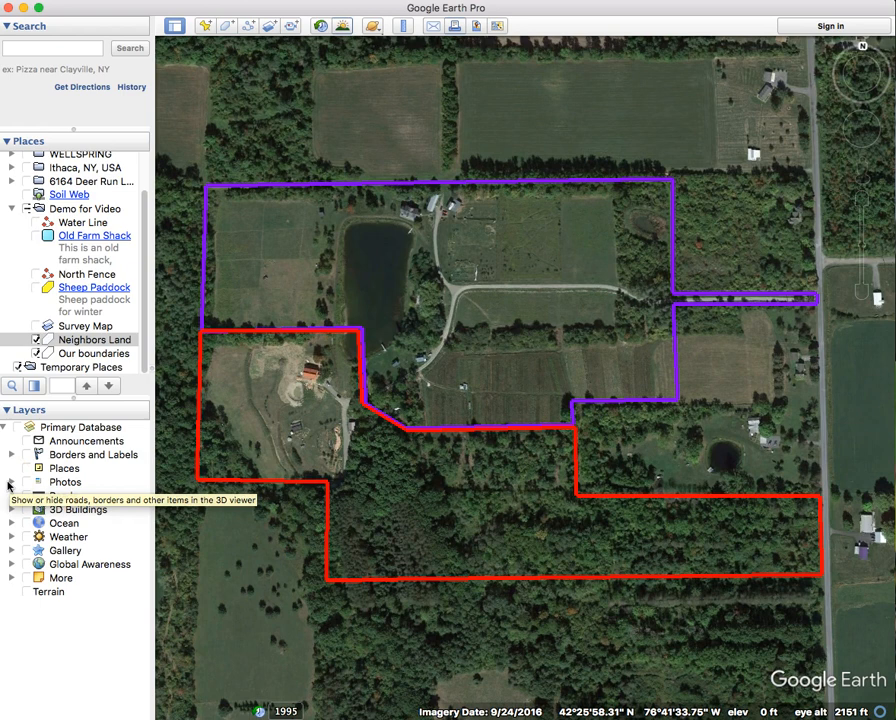
{"action": "left_click", "coordinate": [236, 564]}
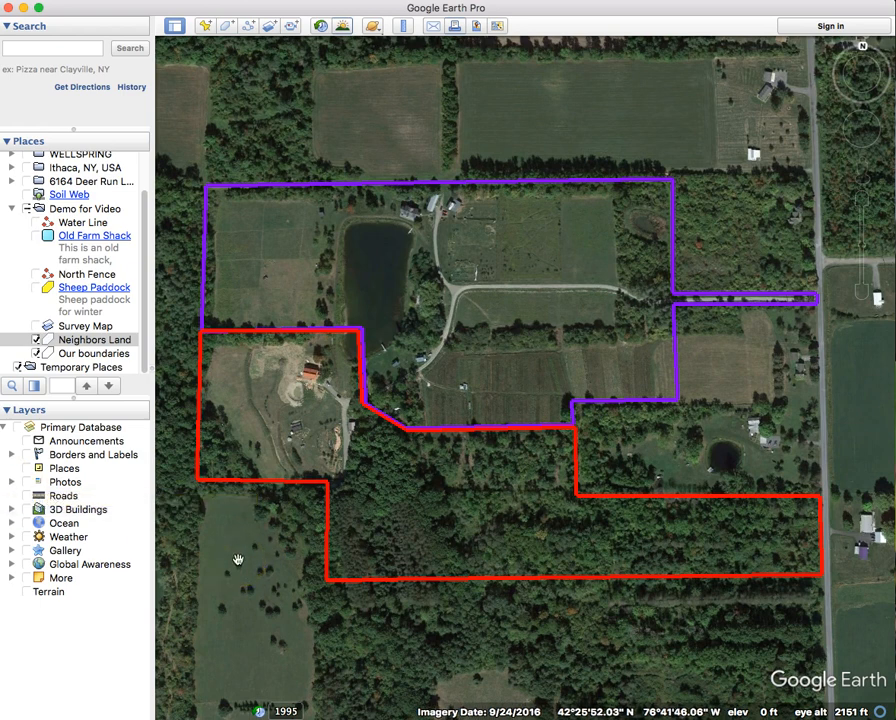